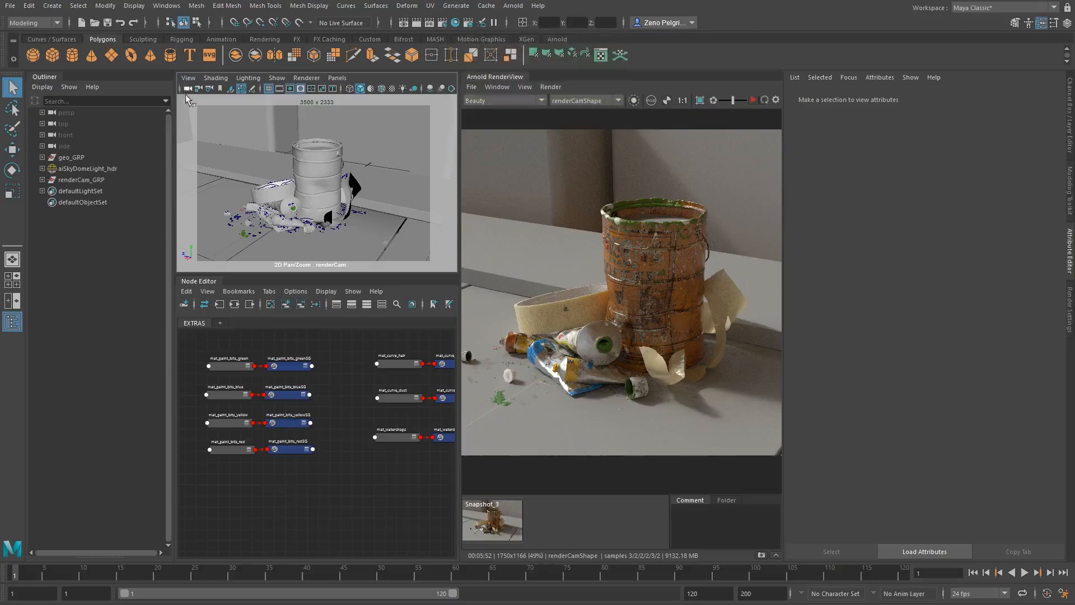
- Expand geo_GRP and inspect the whole group, proj_shadowCatch_GRP and tape_GRP by selecting each one
left_click(42, 158)
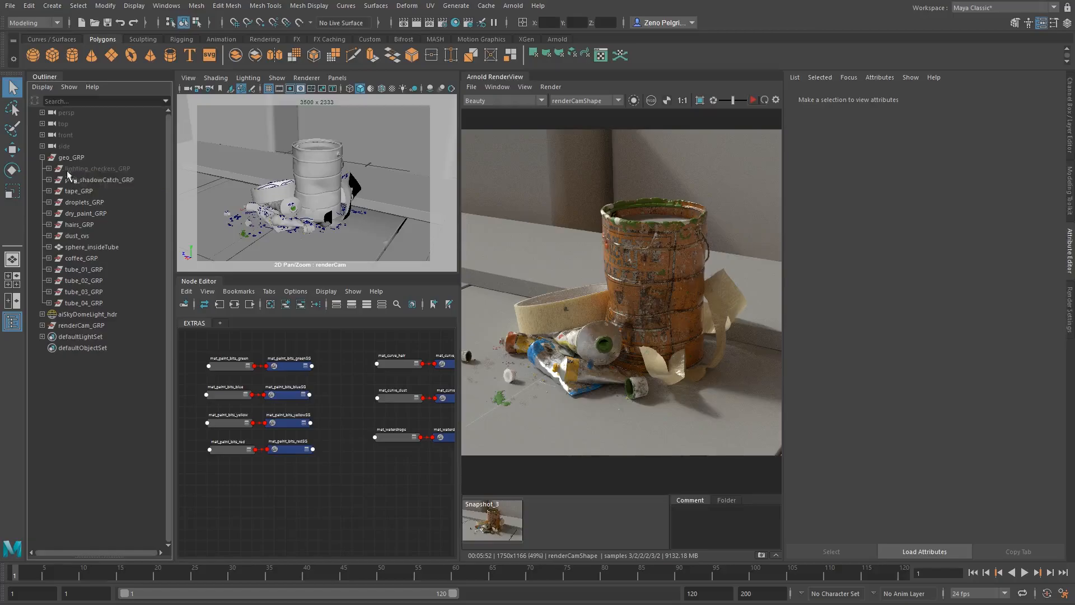
left_click(61, 159)
left_click(96, 157)
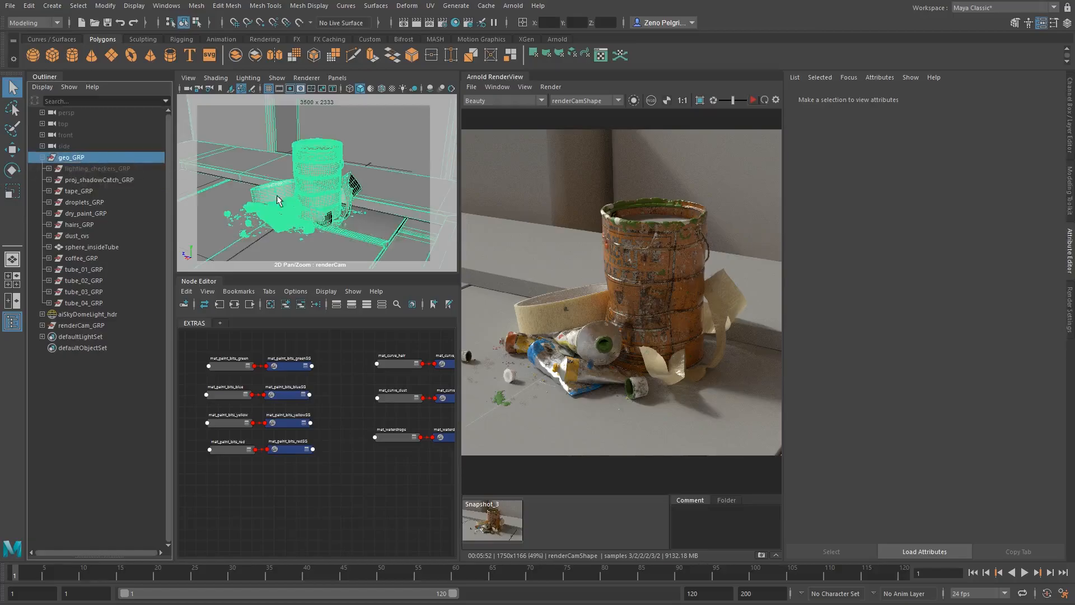
left_click(93, 180)
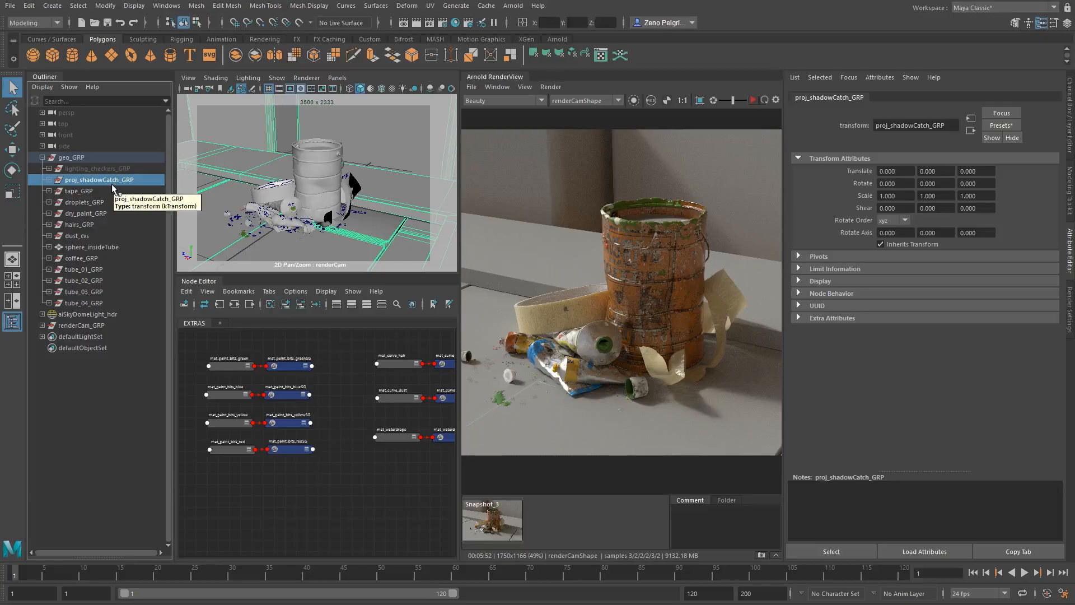
left_click(83, 191)
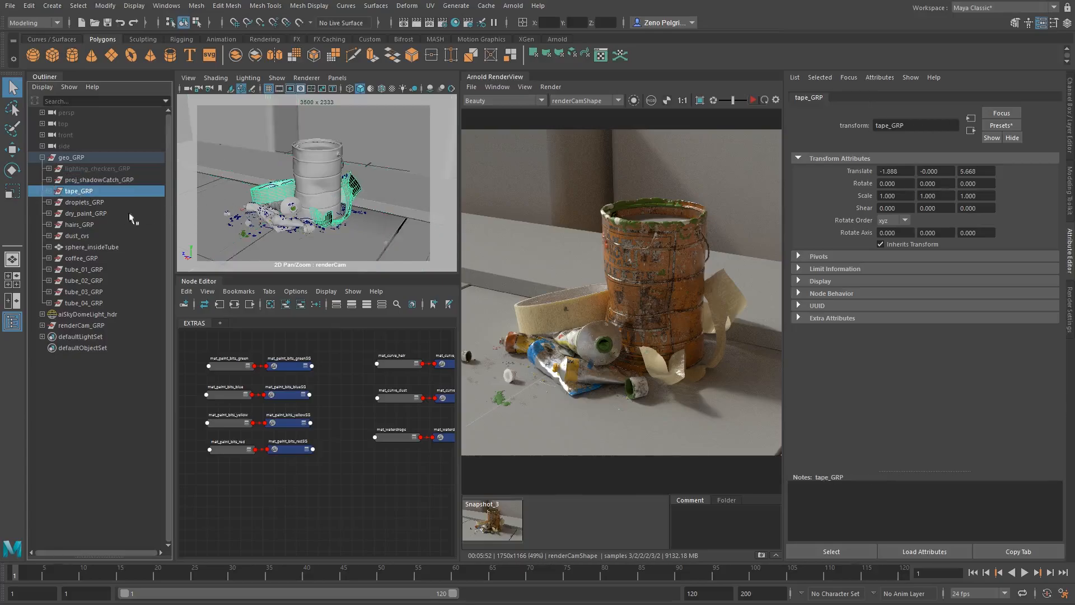
- Select droplets_GRP and examine the water droplets on the can up close in the perspective view
left_click(93, 203)
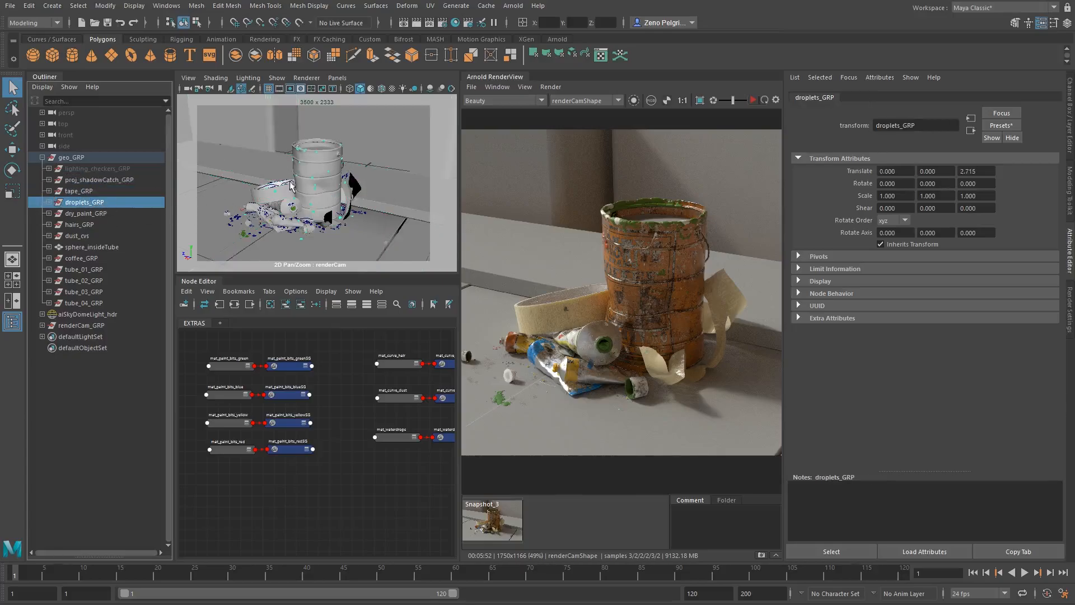
key("space")
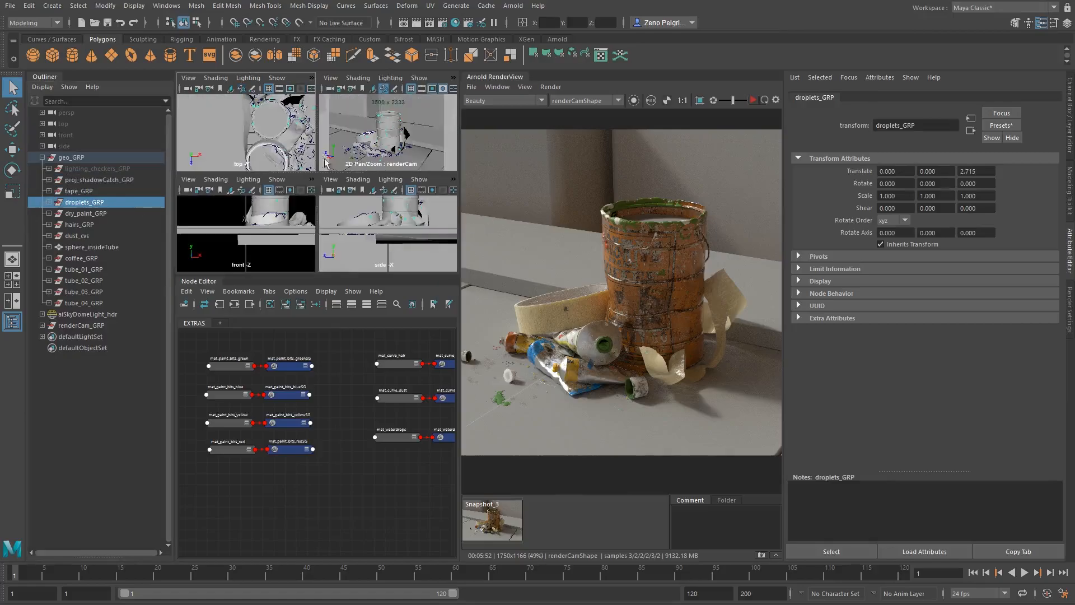
key("space")
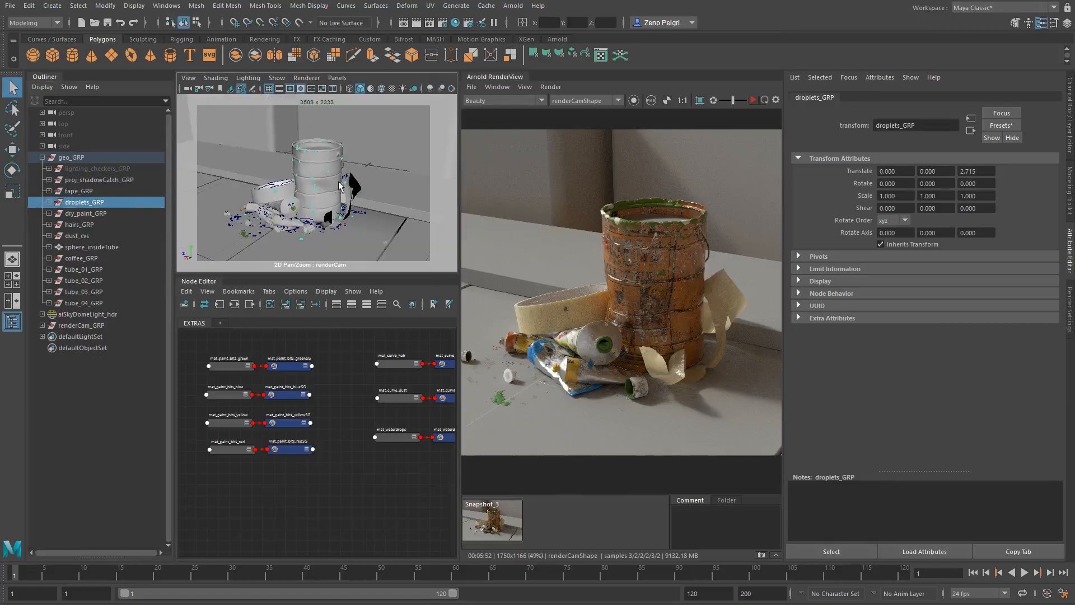
key("space")
left_click_drag(328, 170, 333, 110)
mouse_move(305, 182)
right_mouse_down("alt")
mouse_move(381, 176)
mouse_move(264, 185)
right_mouse_up("alt")
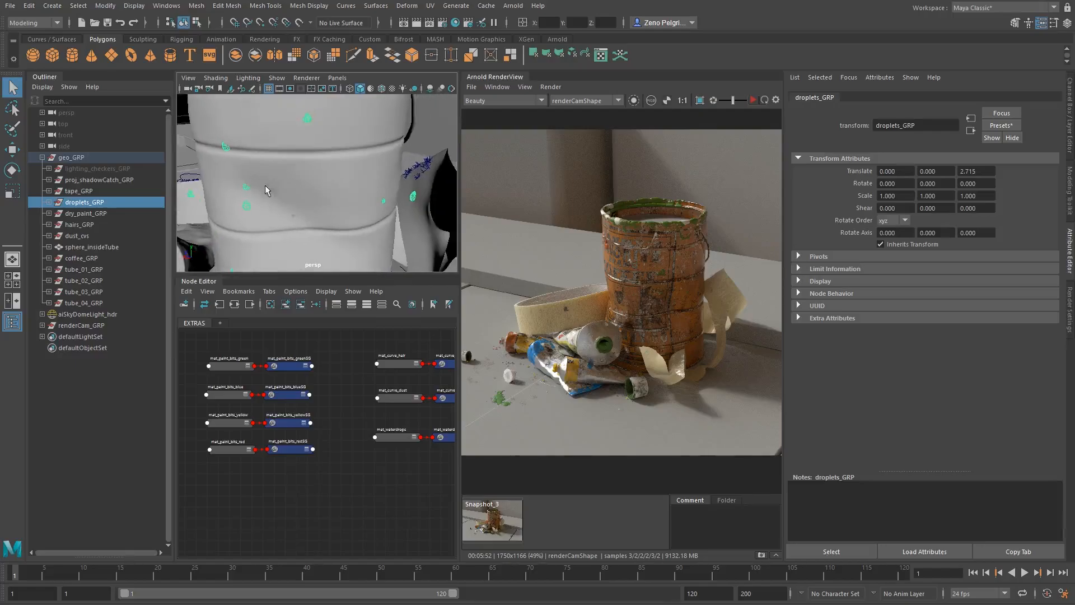
- Select dry_paint_GRP, frame it, and examine the dried paint bits scattered on the floor
left_click(86, 214)
key("f")
middle_click_drag(386, 156, 365, 166, "alt")
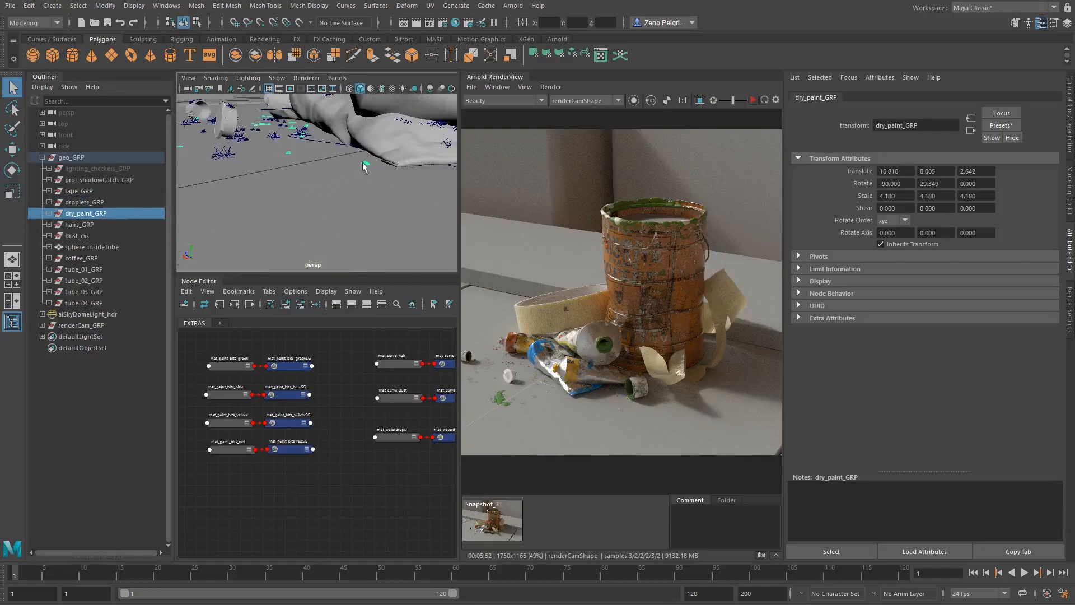
mouse_move(365, 166)
left_mouse_down("alt")
mouse_move(388, 194)
mouse_move(300, 173)
left_mouse_up("alt")
mouse_move(375, 223)
right_mouse_down("alt")
mouse_move(471, 201)
mouse_move(237, 173)
right_mouse_up("alt")
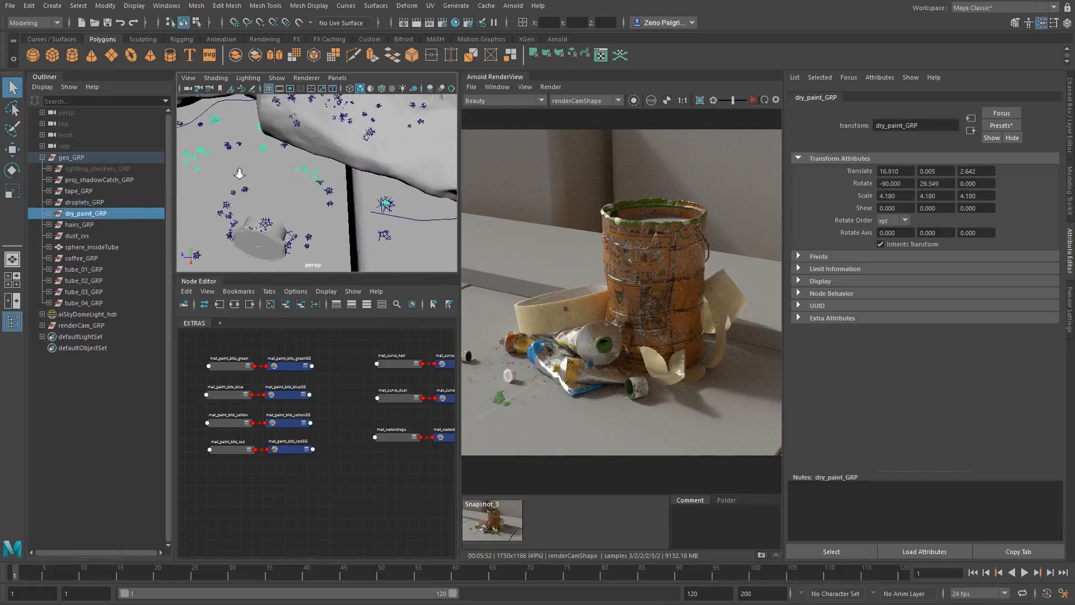
middle_click_drag(238, 173, 247, 167, "alt")
middle_click_drag(358, 191, 288, 143, "alt")
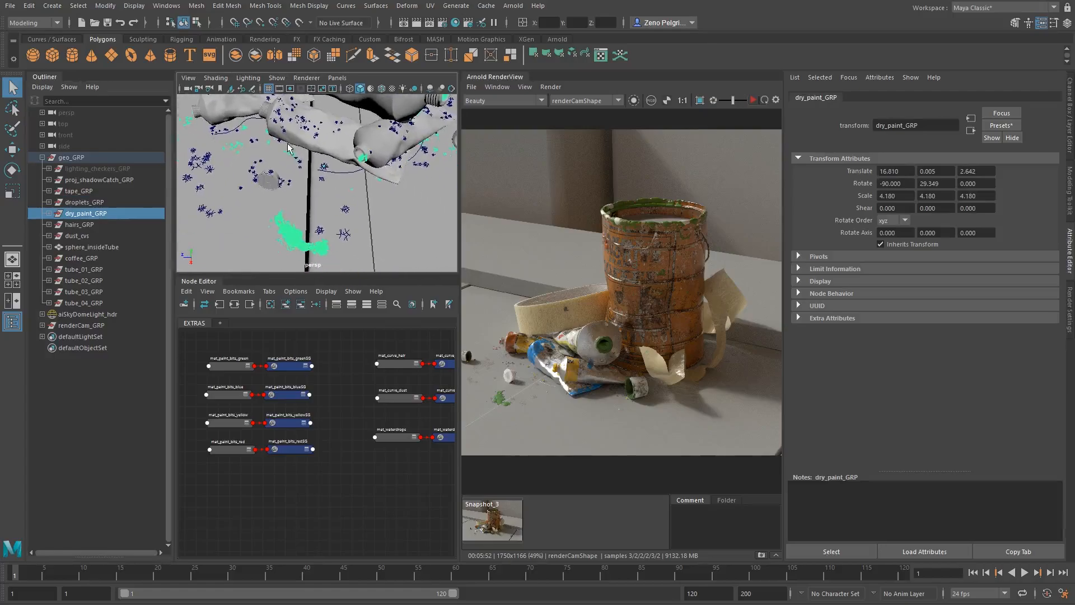
- Select hairs_GRP and examine the hair curves in the perspective view
left_click(79, 227)
middle_click_drag(401, 146, 341, 218, "alt")
mouse_move(341, 221)
left_mouse_down("alt")
mouse_move(358, 174)
mouse_move(361, 191)
mouse_move(357, 180)
mouse_move(237, 189)
mouse_move(290, 211)
left_mouse_up("alt")
- Select dust_cvs and examine how the dust curves are spread over the floor and around the paint tubes
left_click(79, 235)
right_click_drag(289, 211, 444, 209, "alt")
right_click_drag(196, 212, 230, 213, "alt")
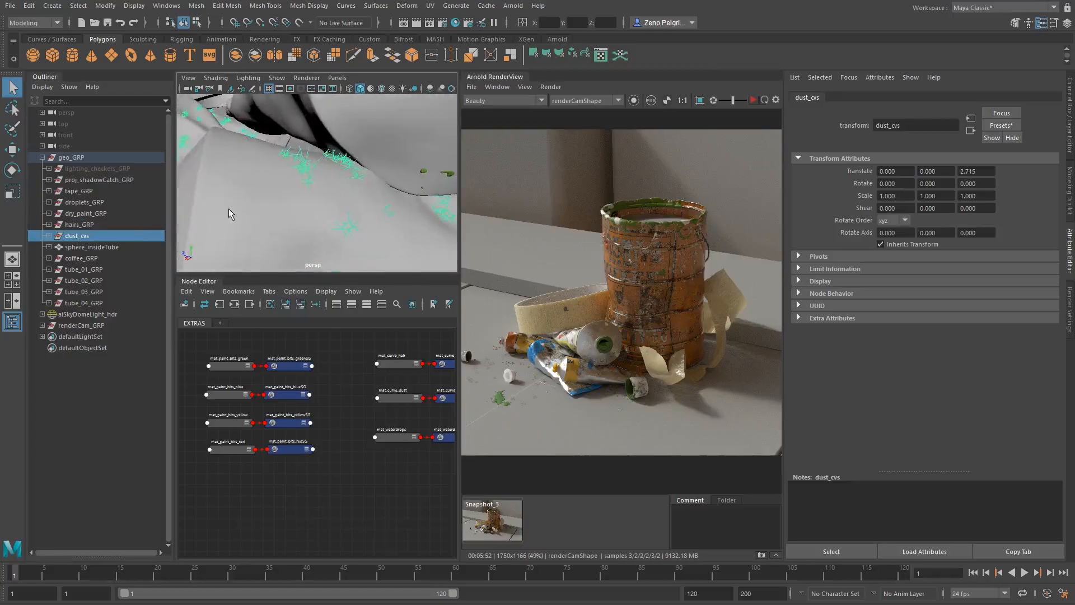
left_click_drag(230, 213, 267, 220, "alt")
middle_click_drag(266, 220, 276, 229, "alt")
right_click_drag(276, 229, 188, 241, "alt")
right_click_drag(359, 226, 295, 223, "alt")
middle_click_drag(295, 223, 280, 189, "alt")
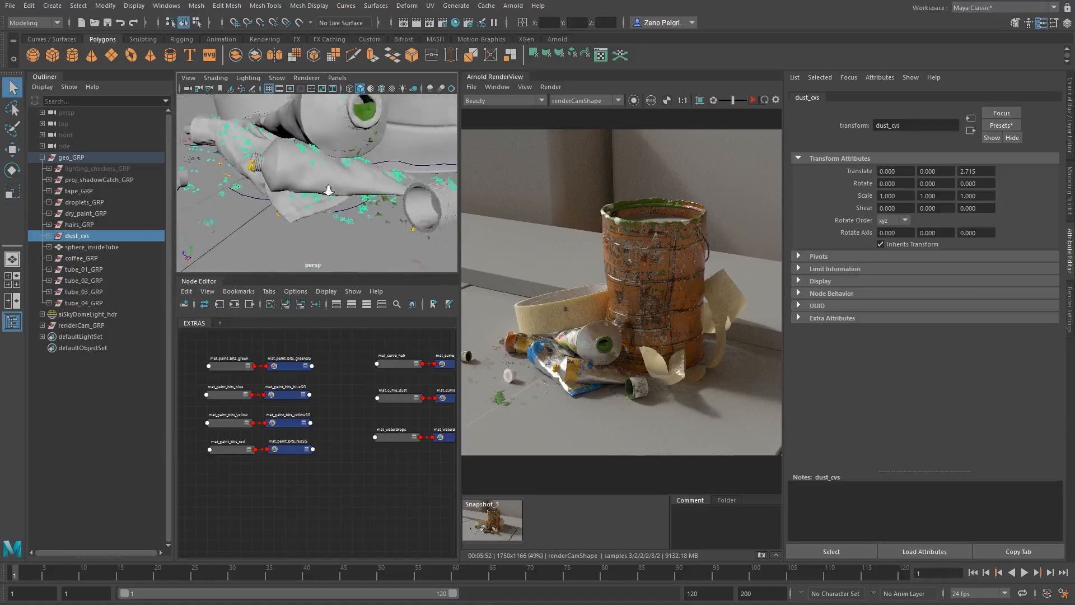
right_click_drag(328, 190, 267, 187, "alt")
left_click_drag(267, 186, 266, 181, "alt")
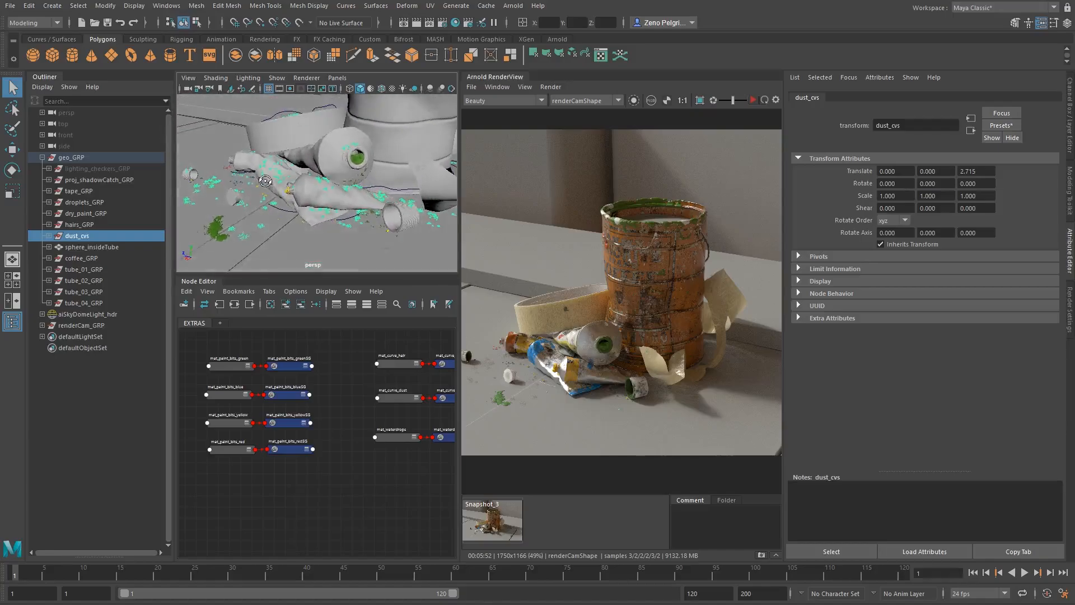
right_click_drag(268, 191, 377, 180, "alt")
middle_click_drag(409, 137, 390, 184, "alt")
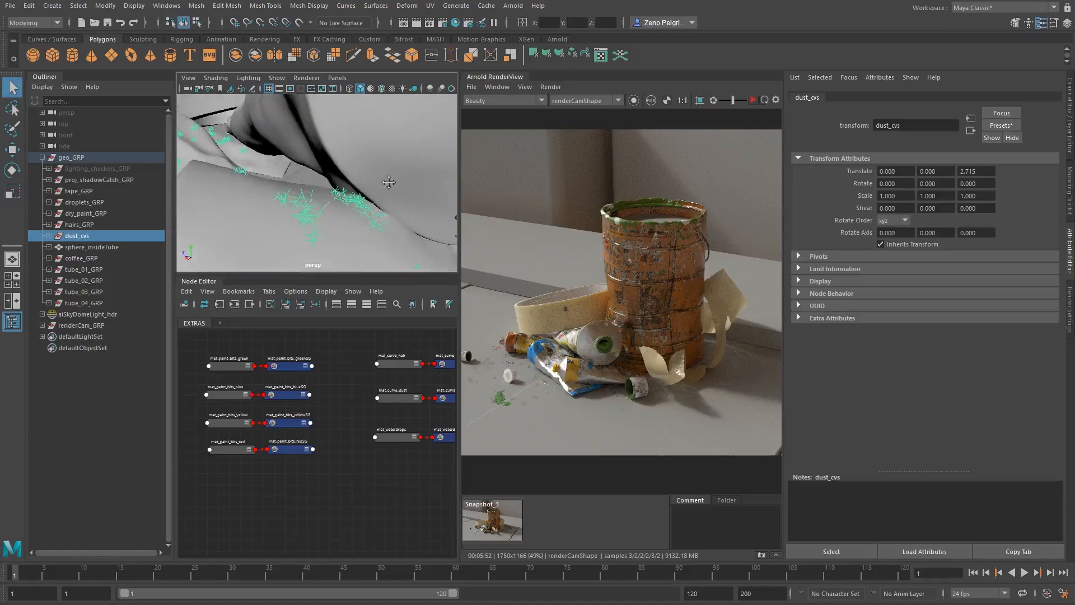
left_click_drag(390, 183, 409, 194, "alt")
middle_click_drag(409, 194, 415, 123, "alt")
right_click_drag(401, 167, 331, 176, "alt")
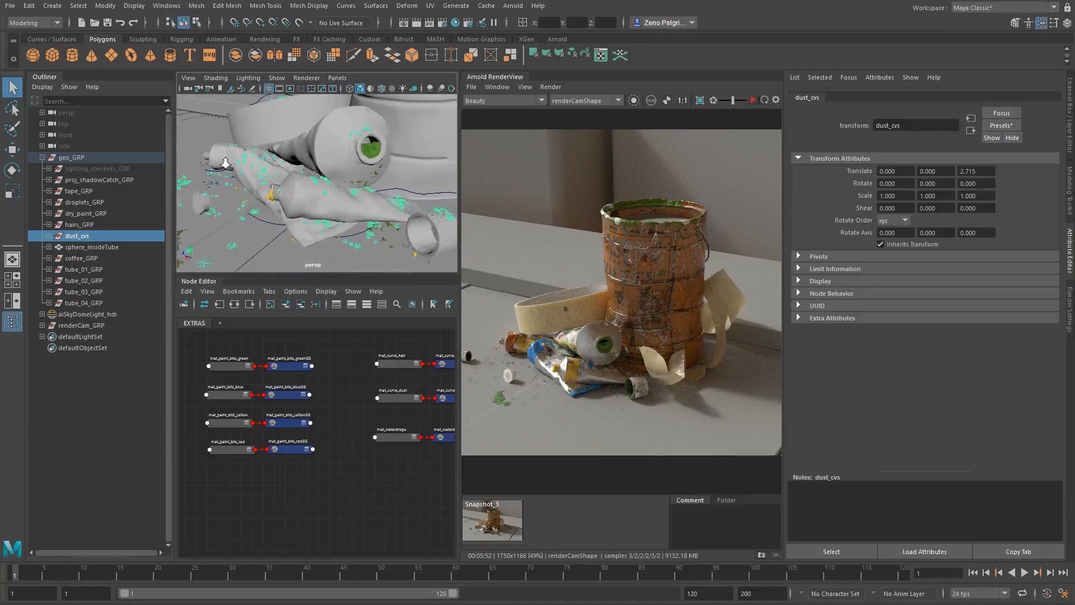
middle_click_drag(331, 178, 340, 149, "alt")
right_click_drag(340, 149, 308, 155, "alt")
middle_click_drag(308, 155, 266, 163, "alt")
- Select sphere_insideTube and examine its place inside the paint tube opening
left_click(94, 249)
left_click(81, 251)
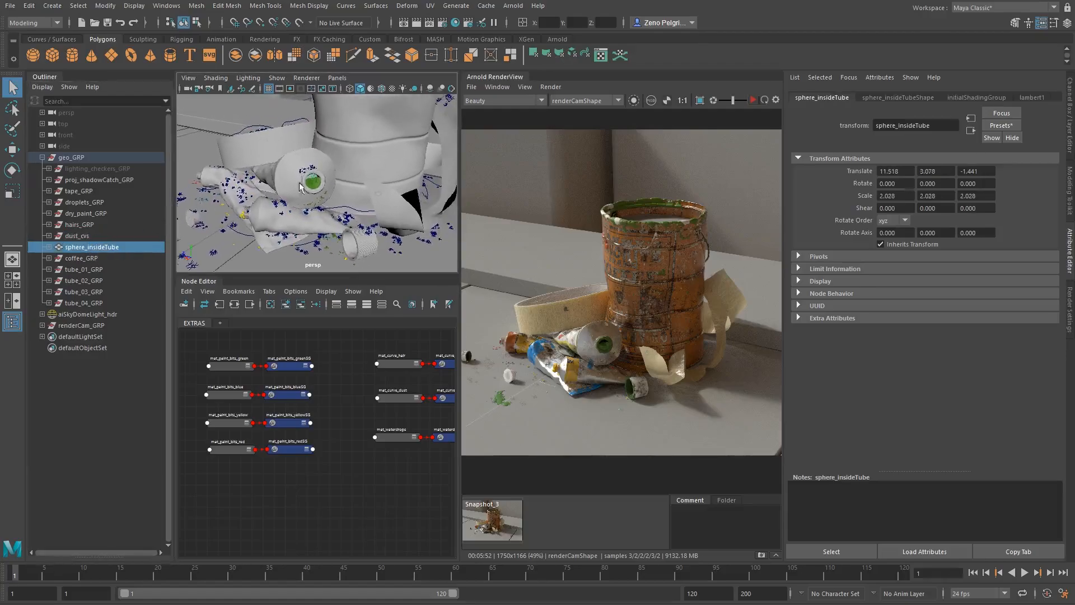
right_click_drag(350, 170, 291, 174, "alt")
middle_click_drag(291, 174, 300, 216, "alt")
- Inspect the coffee can group and the four paint tube groups, ending with tube_04_GRP selected
left_click(360, 155)
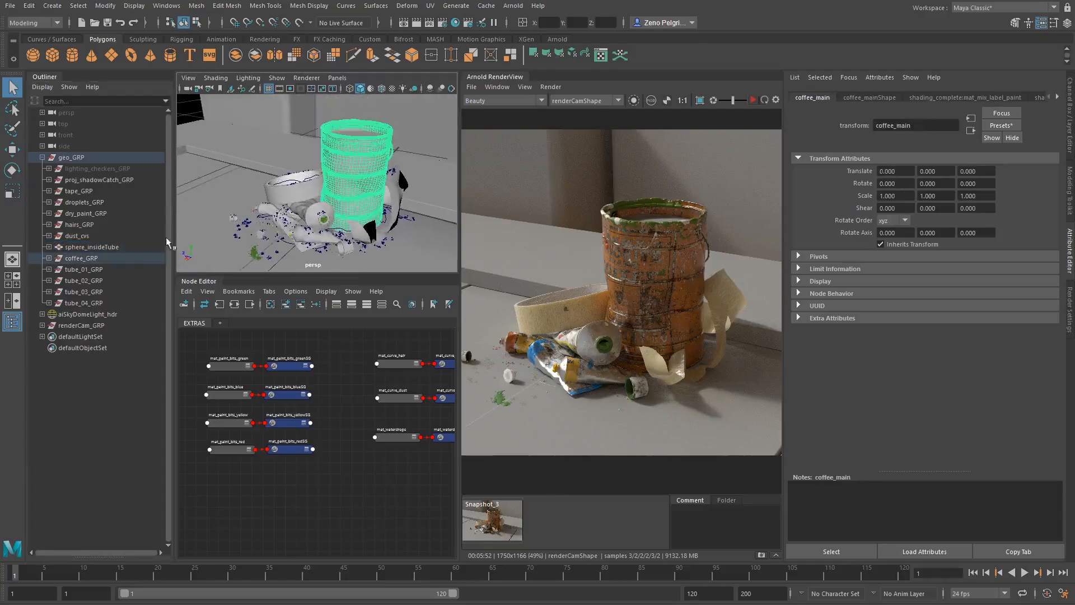
left_click(84, 258)
left_click(71, 269)
left_click(90, 301, "shift")
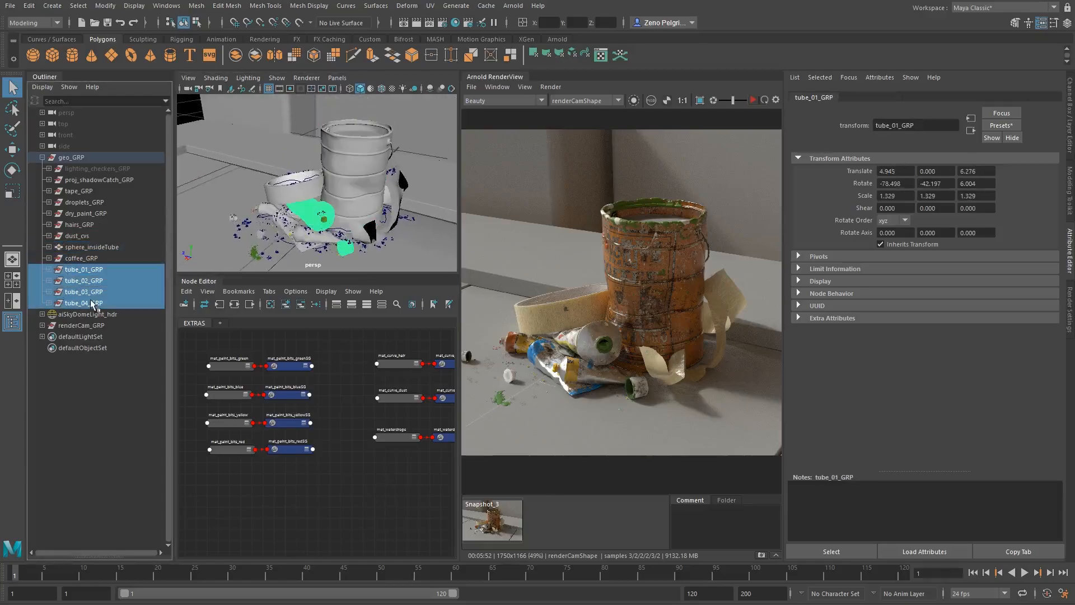
left_click(95, 302)
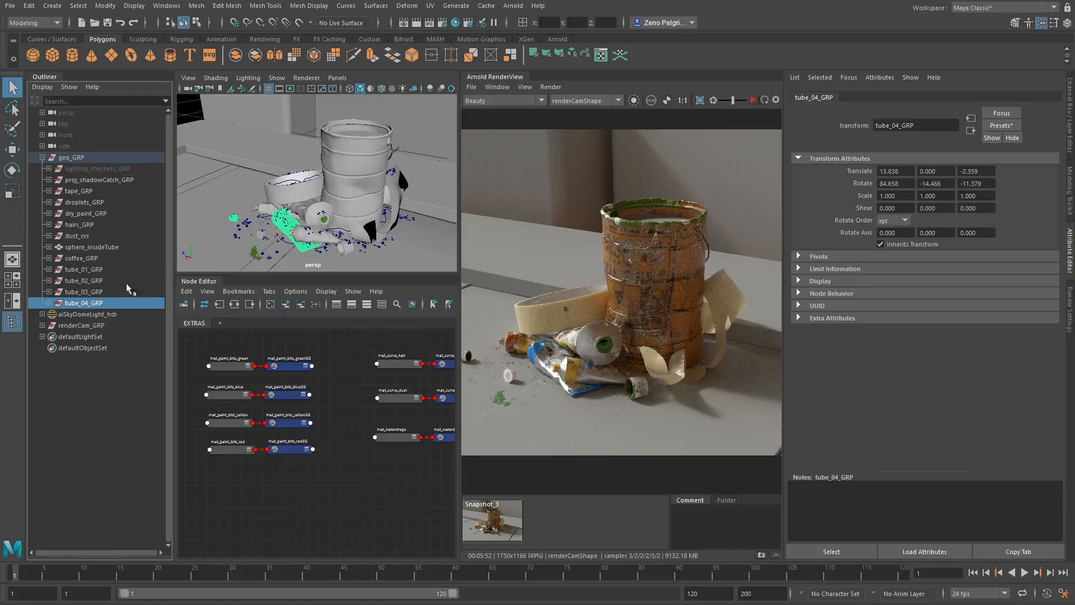
middle_click_drag(329, 198, 331, 190, "alt")
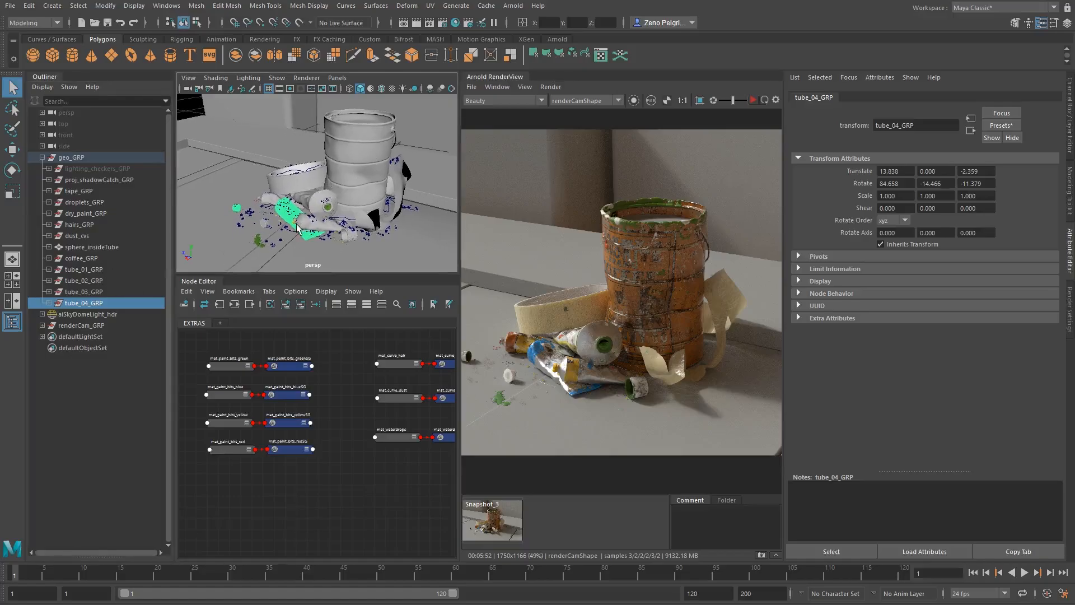
left_click_drag(385, 210, 336, 208, "alt")
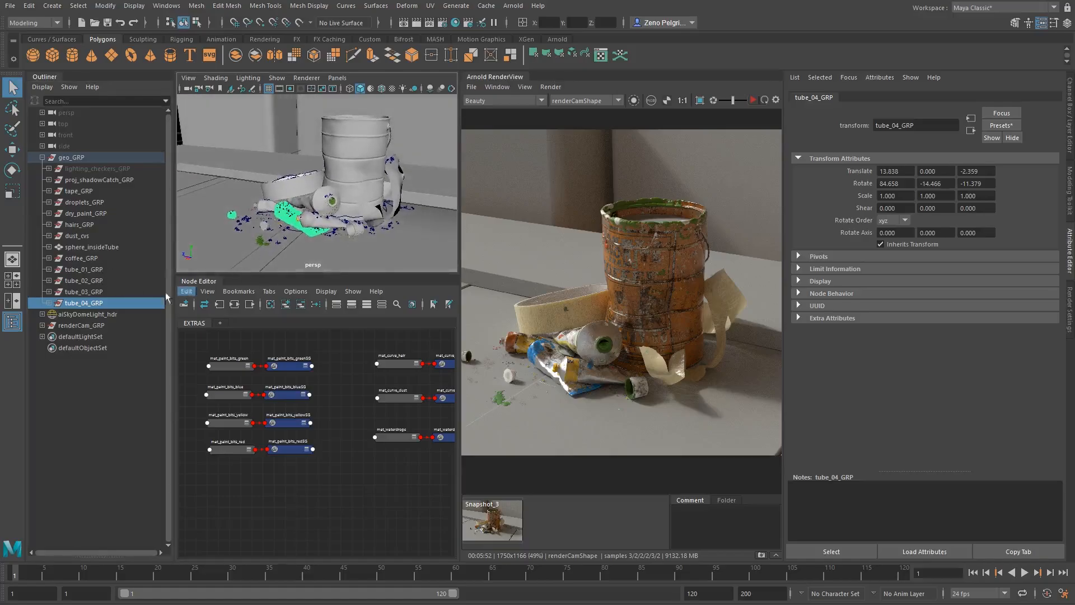
- Select aiSkyDomeLight_hdr and examine the dome light and the blocks around the scene
left_click(98, 314)
right_click_drag(412, 182, 275, 150, "alt")
left_click_drag(276, 150, 306, 204, "alt")
right_click_drag(307, 205, 385, 212, "alt")
right_click_drag(243, 196, 314, 209, "alt")
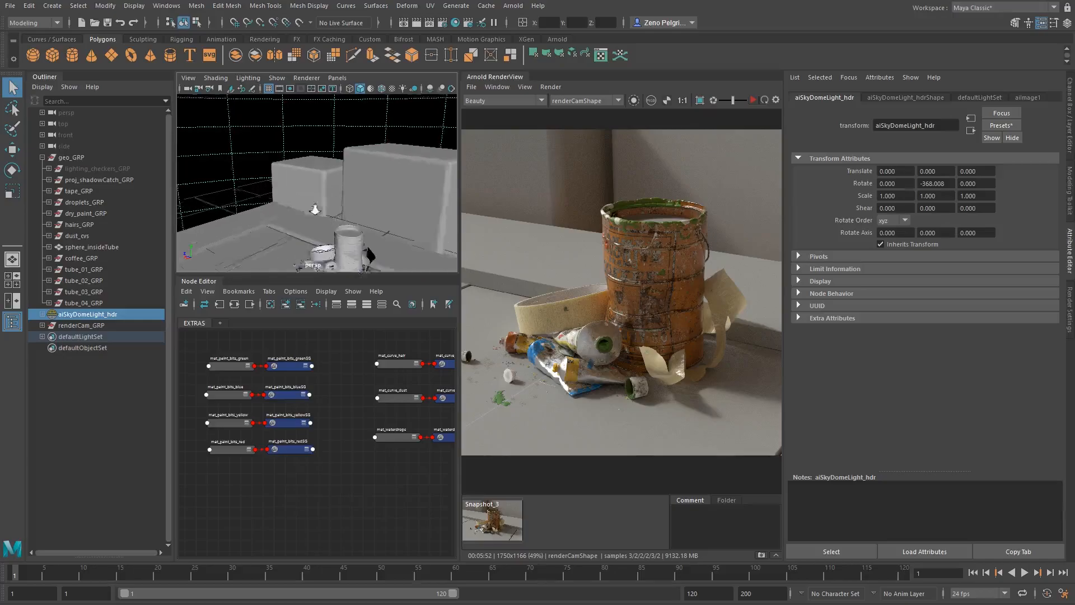
middle_click_drag(315, 209, 310, 170, "alt")
- Expand renderCam_GRP and make the viewport look through renderCam
left_click(68, 326)
left_click(42, 326)
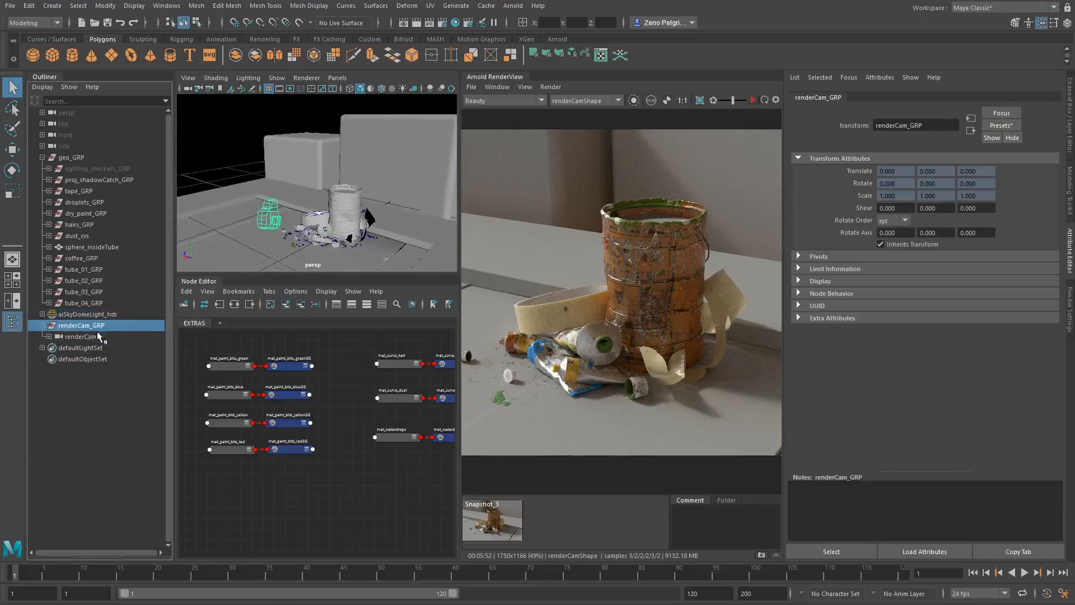
middle_click_drag(87, 337, 367, 200)
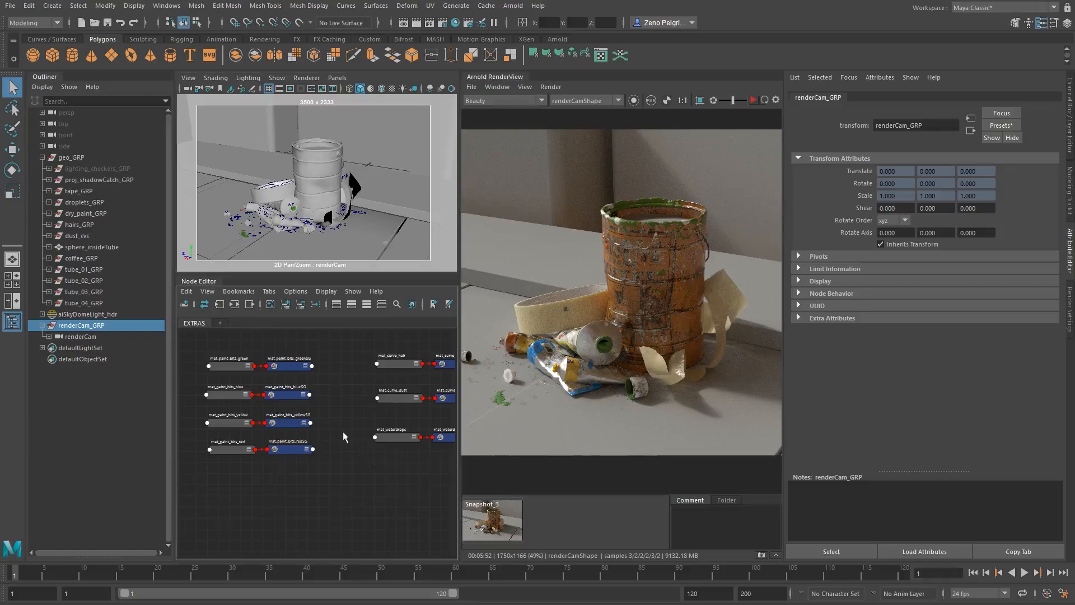
- Inspect the green, blue, yellow and red mat_paint_bits materials in the EXTRAS node graph
middle_click_drag(343, 432, 427, 460, "alt")
mouse_move(379, 398)
middle_mouse_down("alt")
mouse_move(320, 379)
mouse_move(368, 364)
mouse_move(300, 408)
mouse_move(207, 420)
mouse_move(263, 423)
mouse_move(251, 426)
mouse_move(361, 396)
mouse_move(367, 411)
middle_mouse_up("alt")
scroll(379, 381, "up", 2)
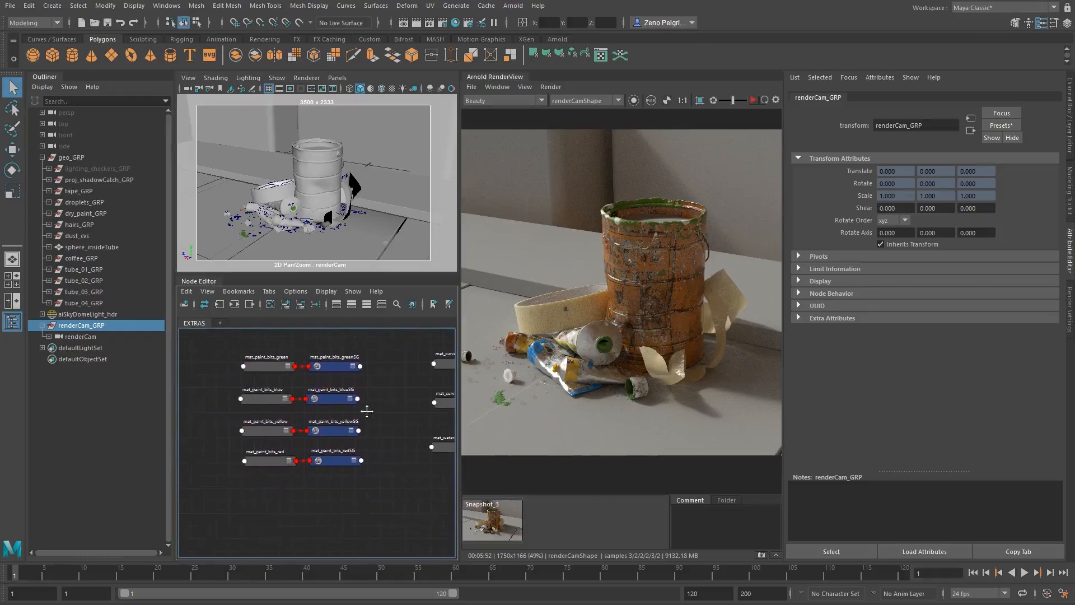
left_click(262, 365)
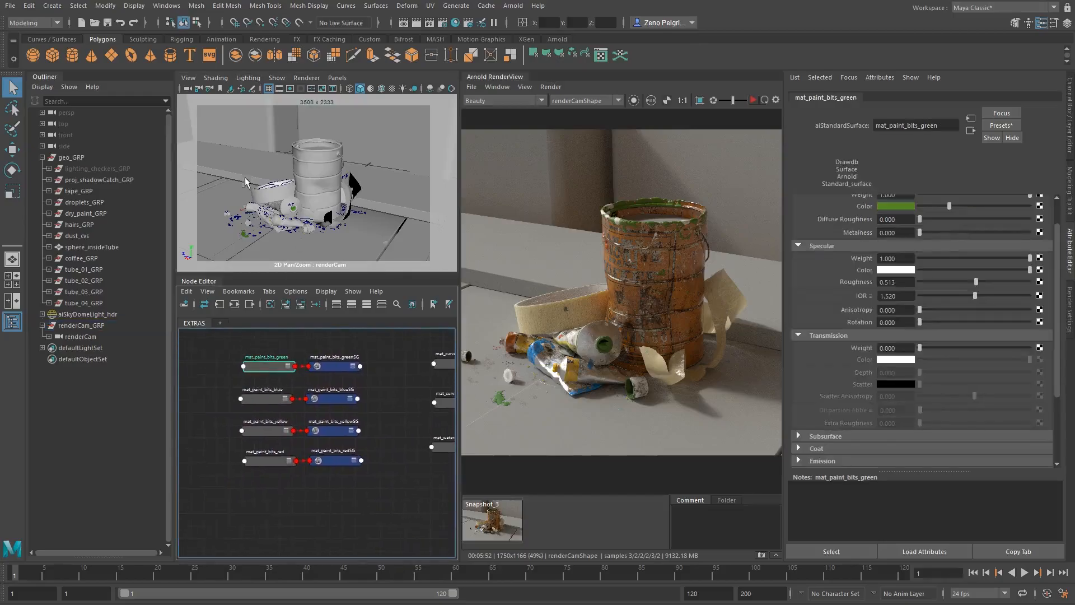
left_click(273, 397)
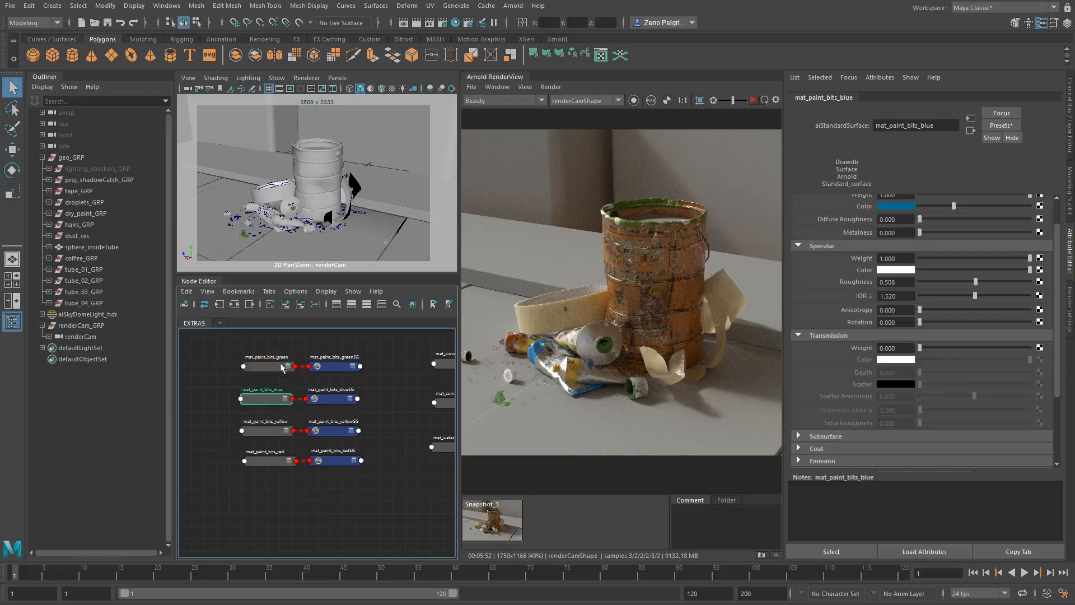
left_click(268, 364)
left_click(274, 429)
left_click(269, 459)
- Select mat_curve_hair, replace its settings with the Blonde preset, and highlight its Melanin value
middle_click_drag(409, 374, 246, 388, "alt")
left_click(288, 379)
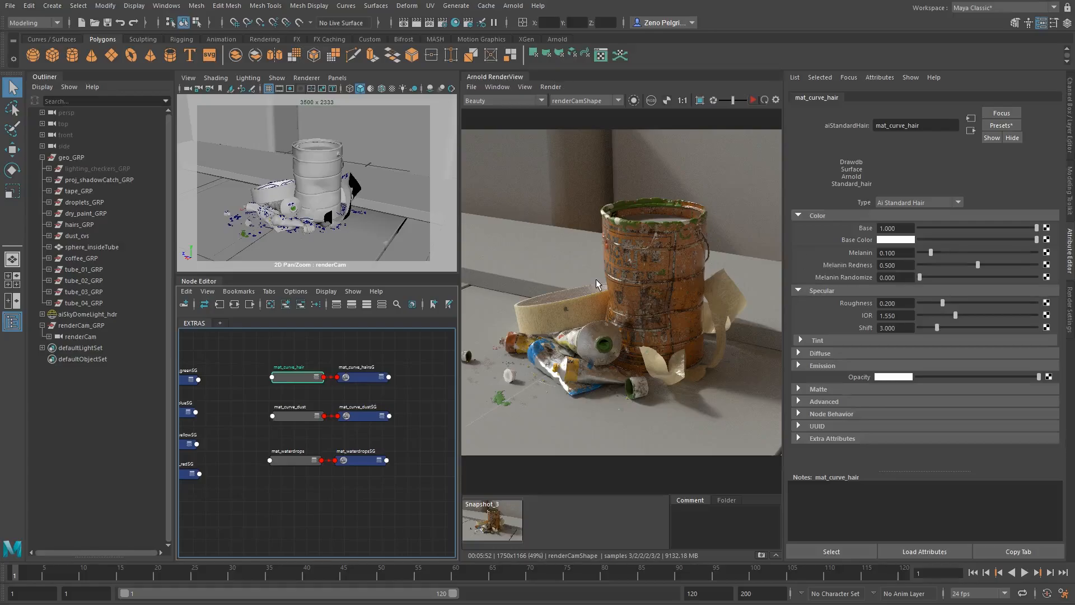
left_click(987, 126)
mouse_move(993, 186)
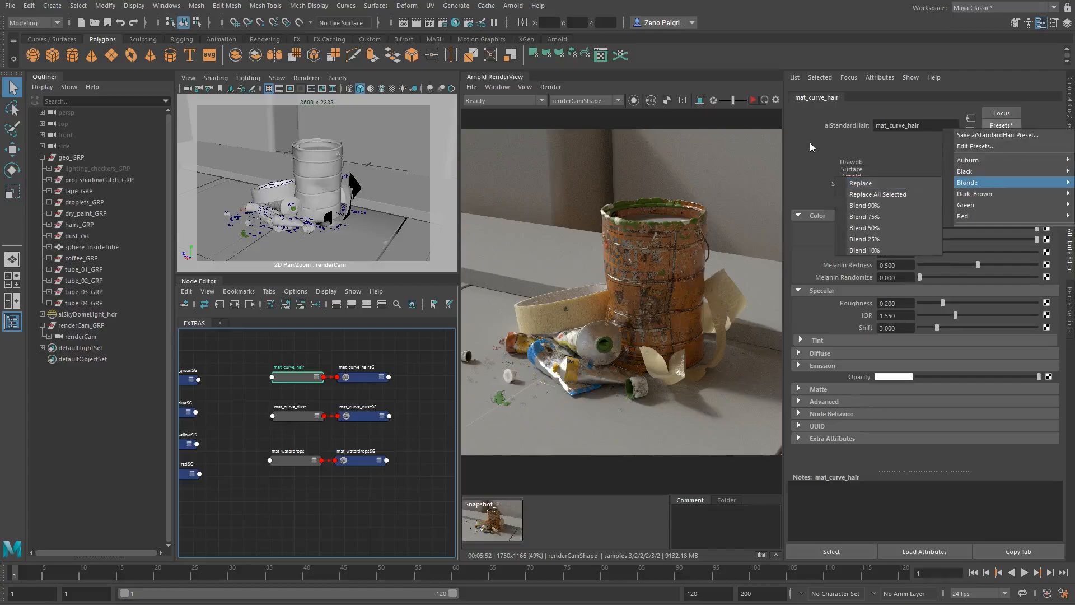
left_click(901, 185)
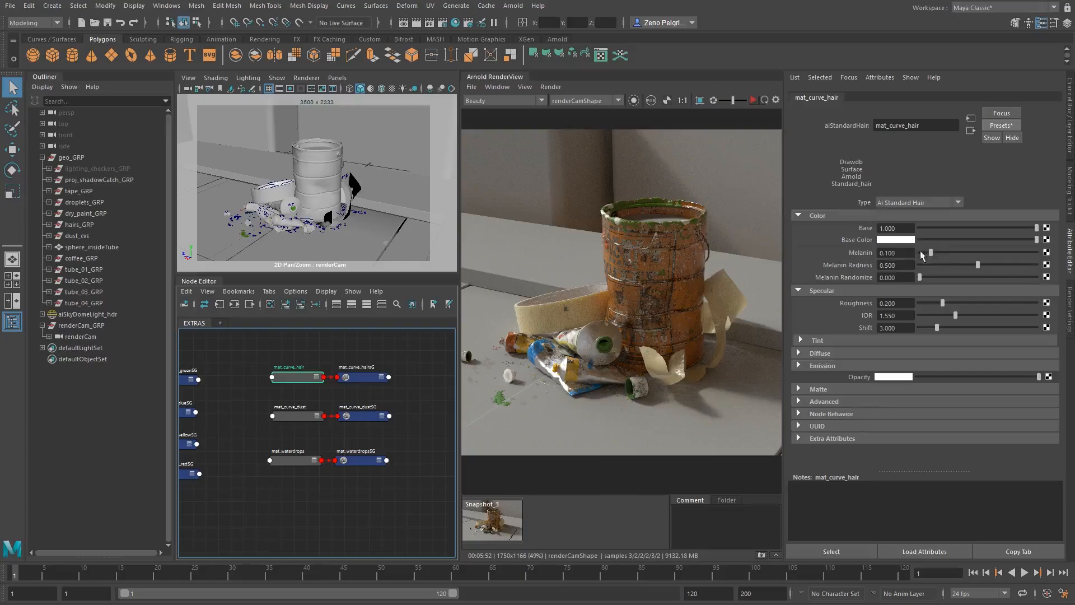
left_click(879, 252)
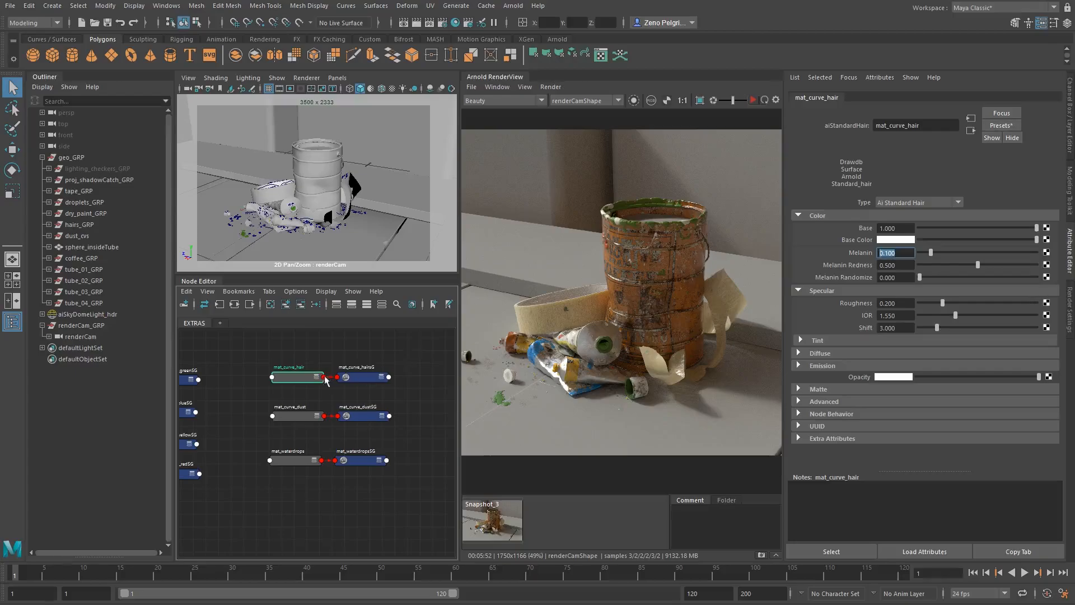
- Select mat_curve_dust in the node graph and examine its standard surface settings
middle_click_drag(291, 414, 292, 430)
left_click(282, 435)
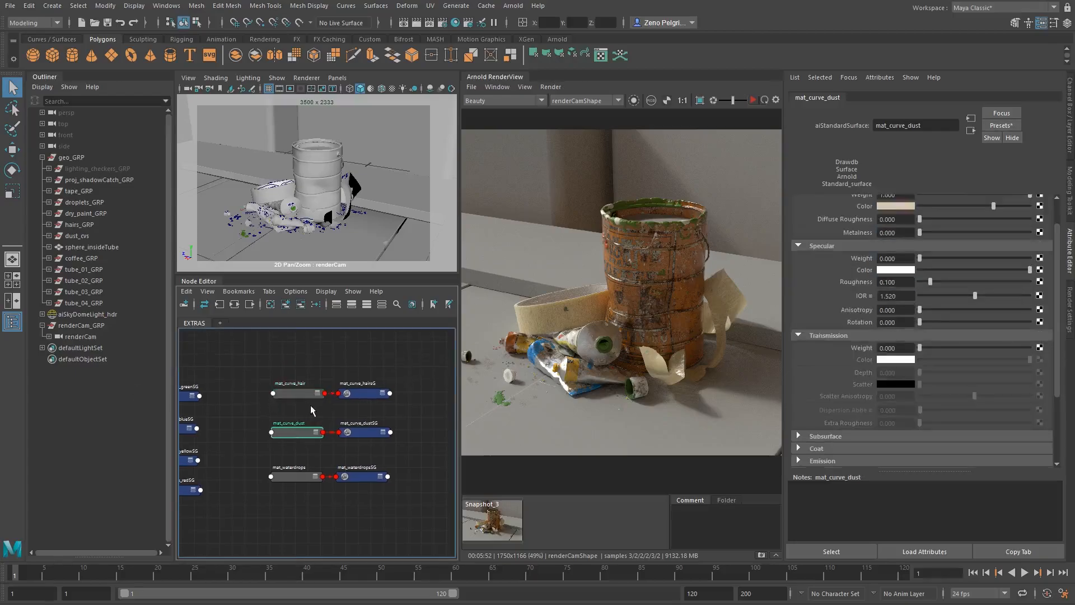
scroll(269, 395, "up", 3)
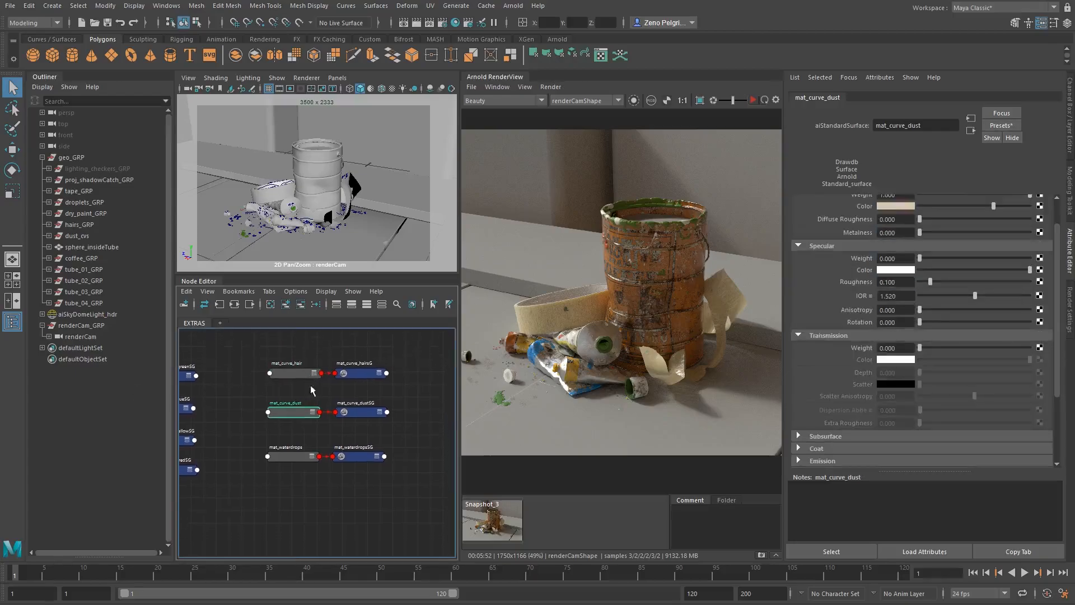
- Expand hairs_GRP and the dust curves group and select aiCurveCollector_hair and aiCurveCollector_dust in turn
left_click(49, 225)
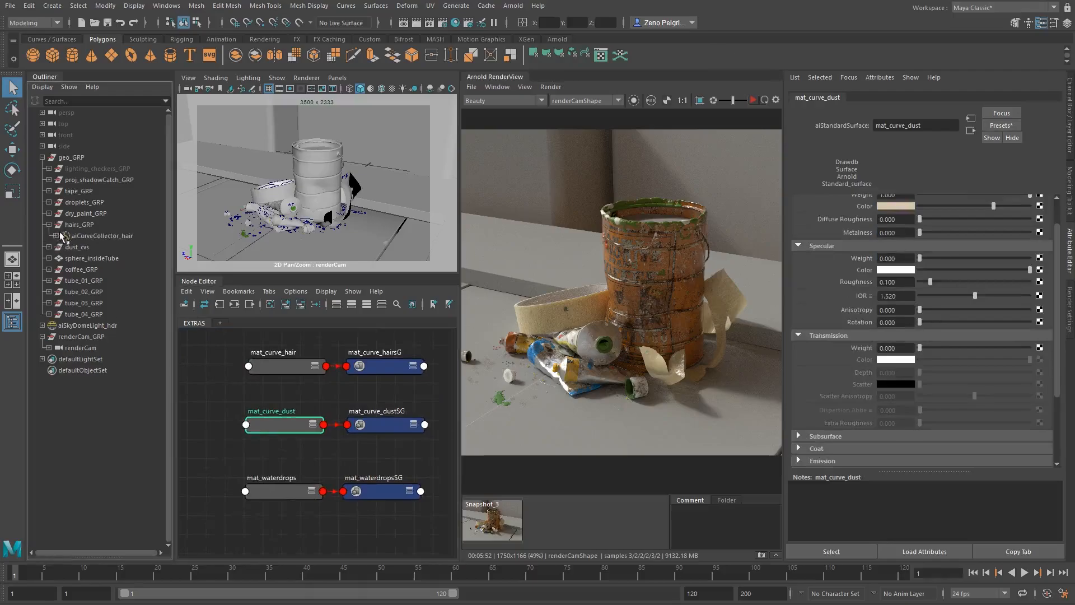
left_click(48, 247)
left_click(86, 225)
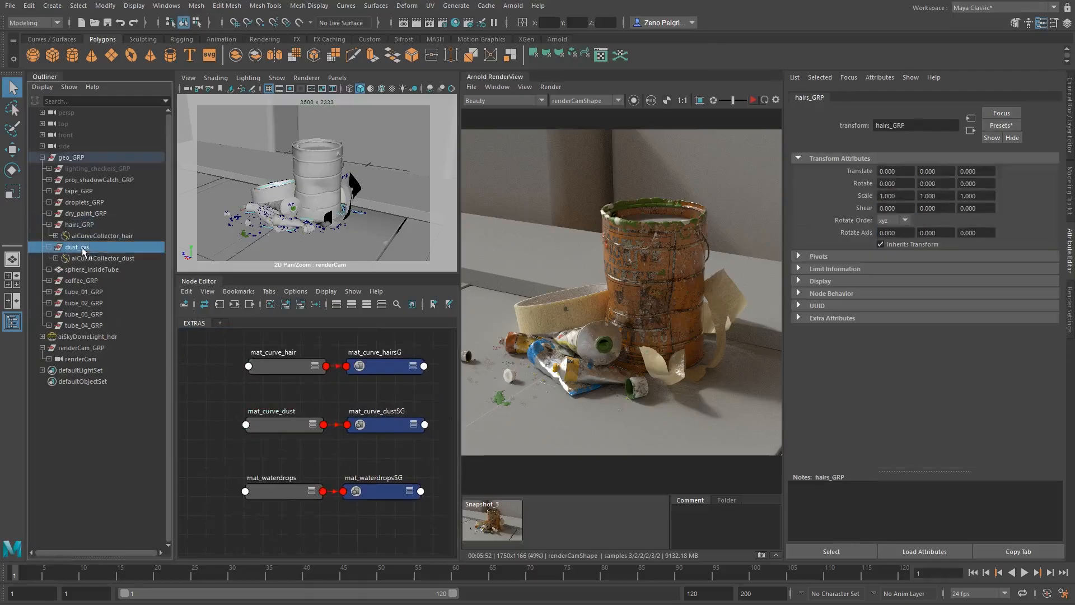
left_click(103, 236)
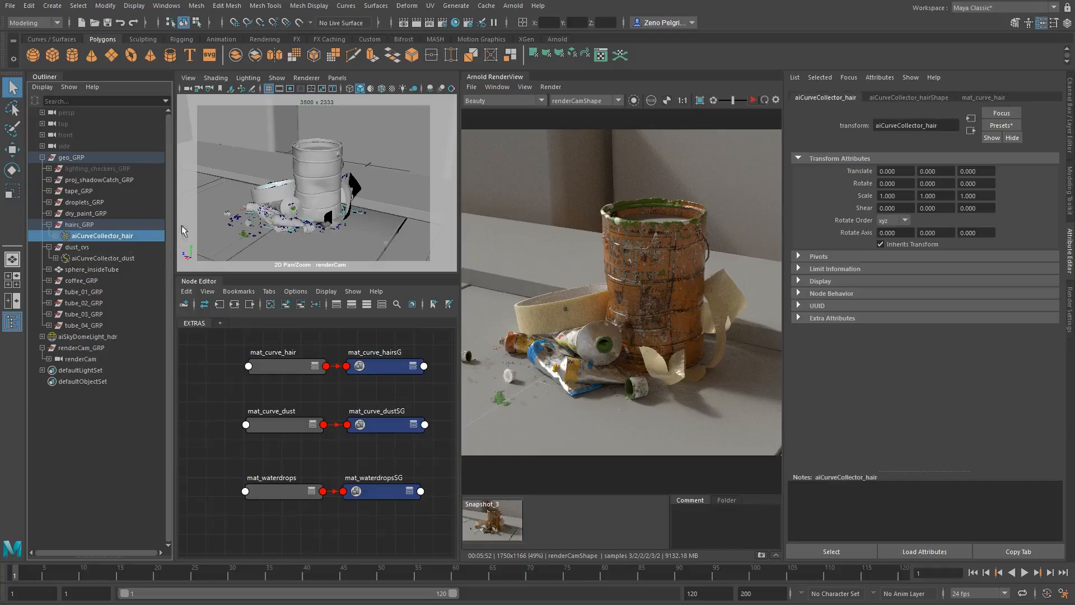
left_click(107, 258)
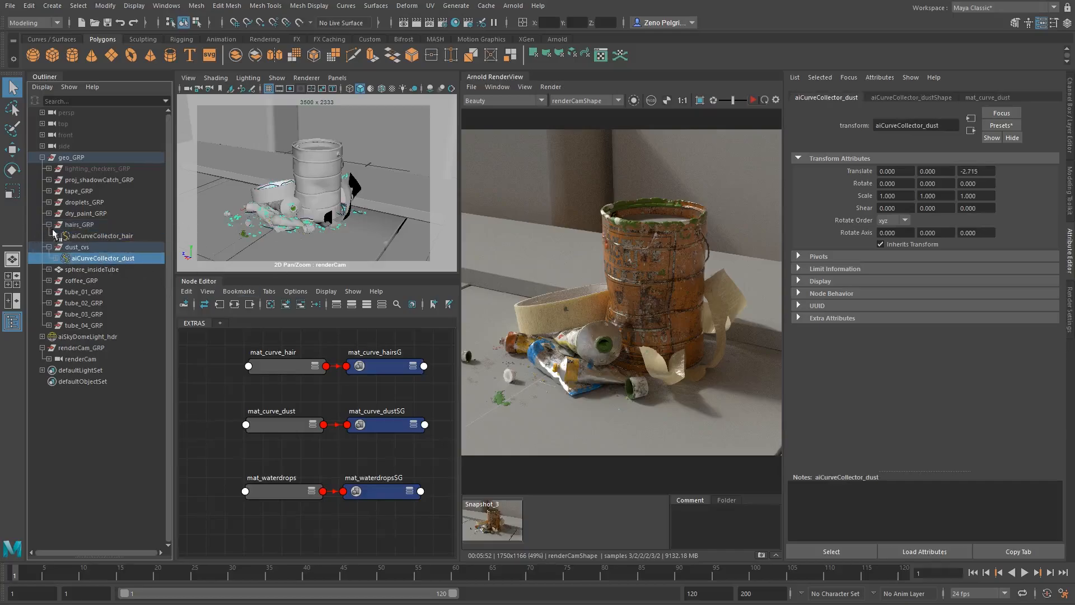
- Examine the settings of mat_curve_dust and compare them with the mat_curve_hair material in the node graph
middle_click_drag(282, 422, 282, 439, "alt")
left_click(283, 441)
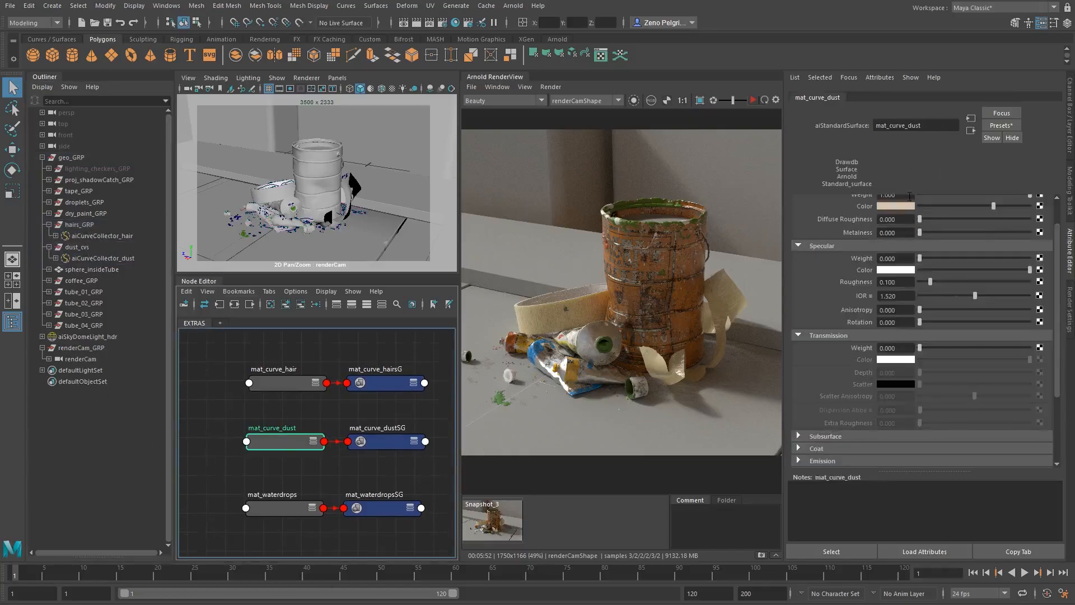
scroll(857, 231, "up", 2)
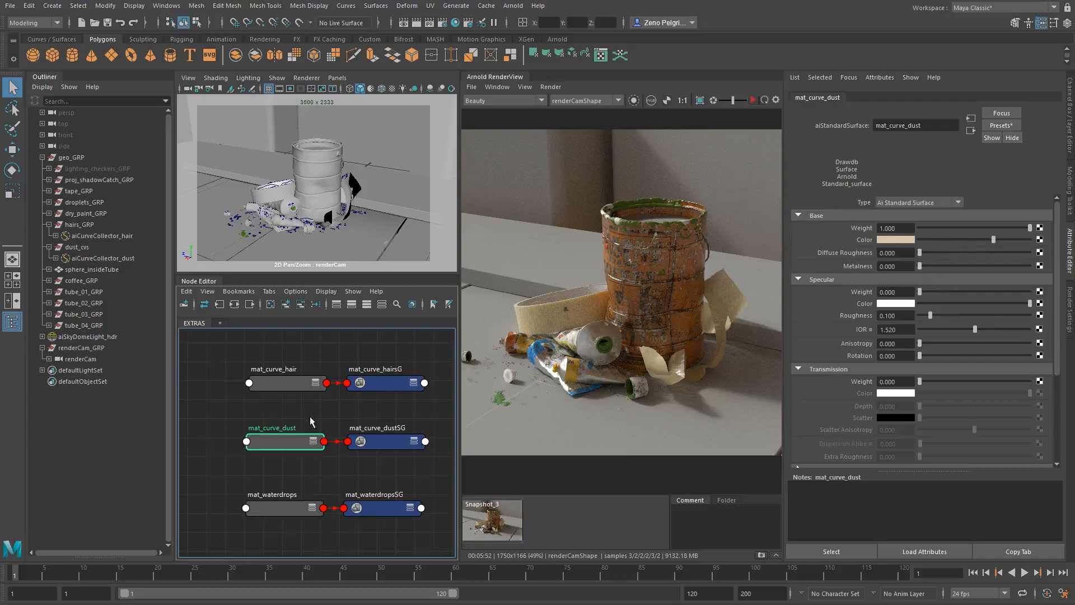
middle_click_drag(312, 421, 318, 388)
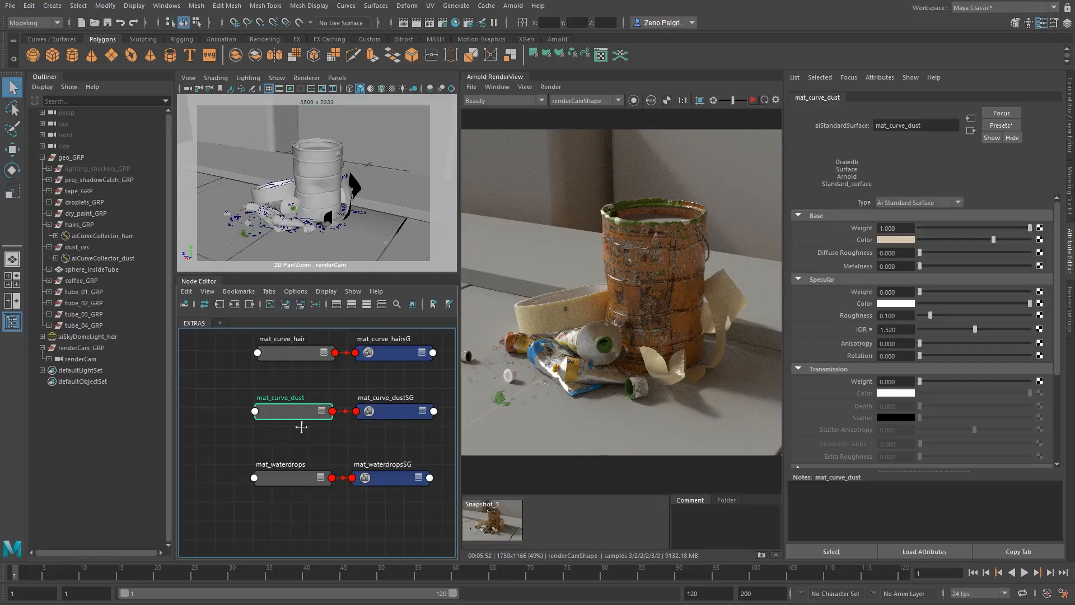
middle_click_drag(267, 431, 269, 458)
left_click(300, 380)
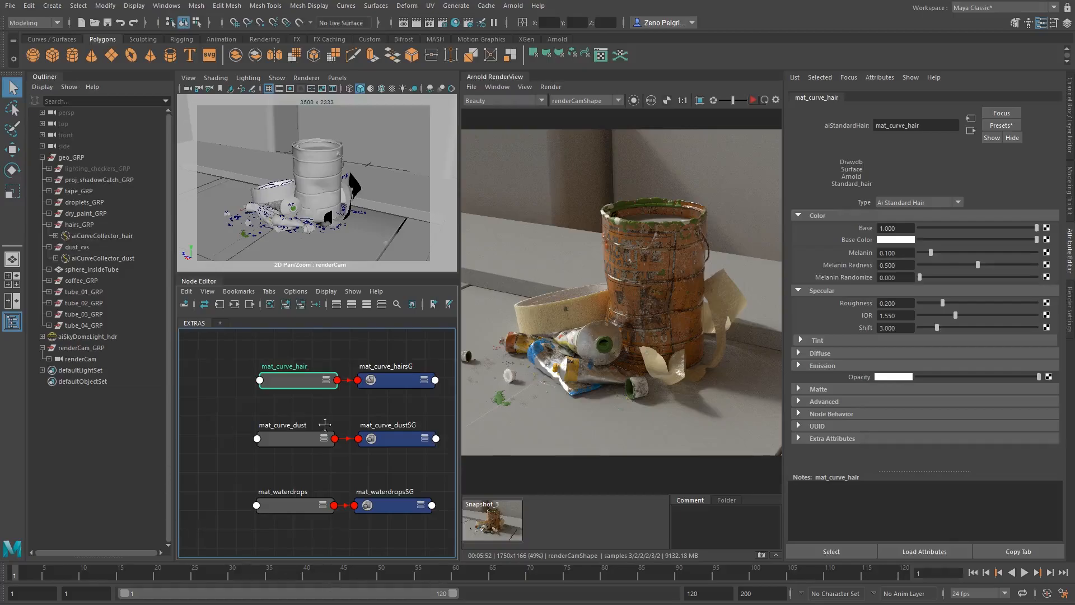
middle_click_drag(324, 425, 328, 412, "alt")
left_click(300, 421)
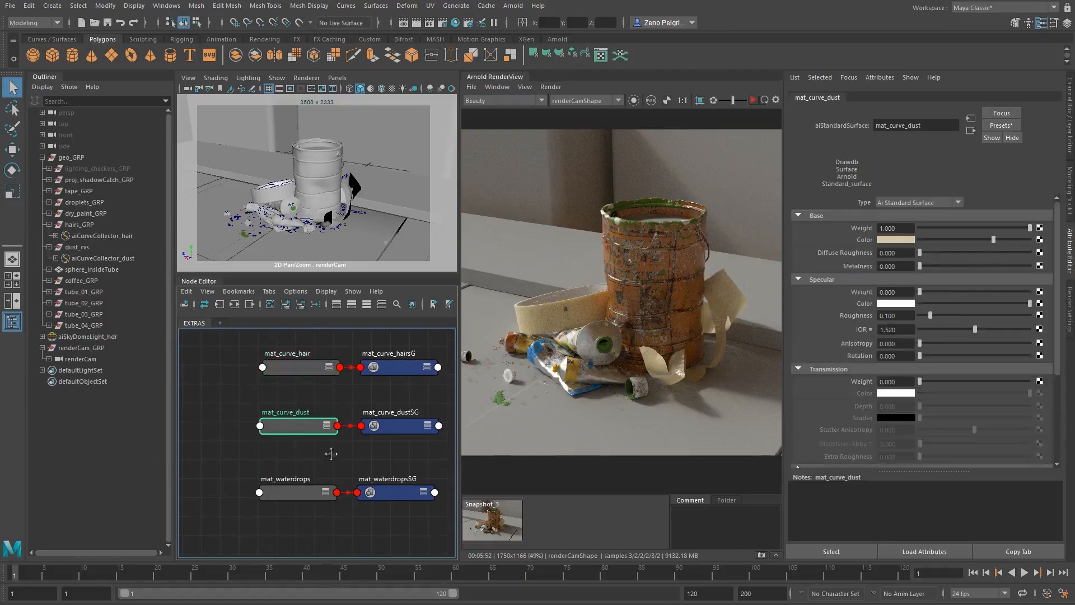
- Select mat_waterdrops in the node graph and examine its specular and transmission settings
middle_click_drag(331, 454, 333, 422, "alt")
left_click(301, 459)
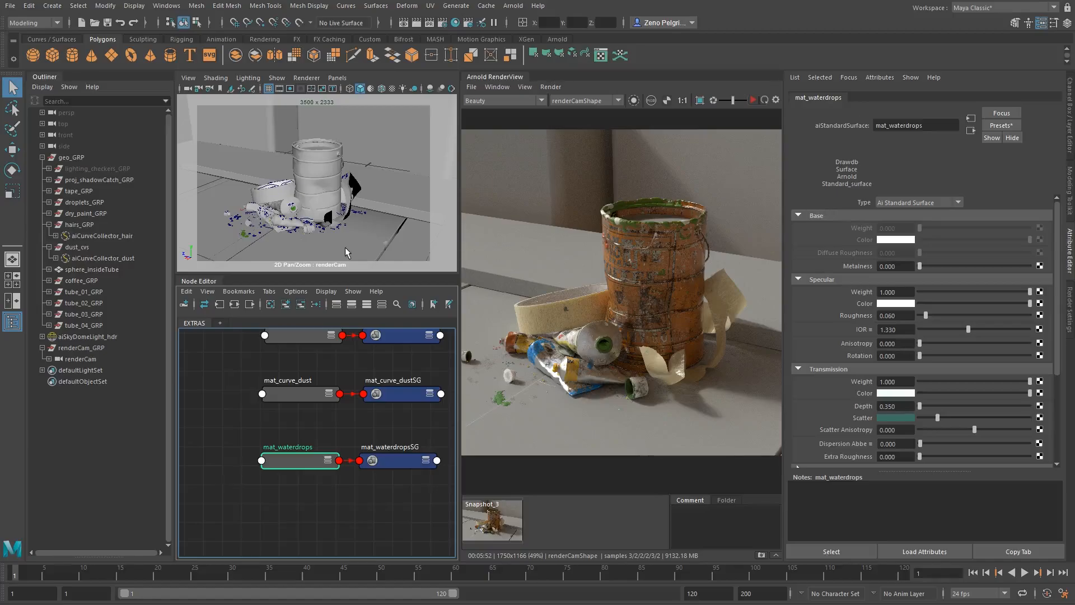
scroll(806, 339, "down", 3)
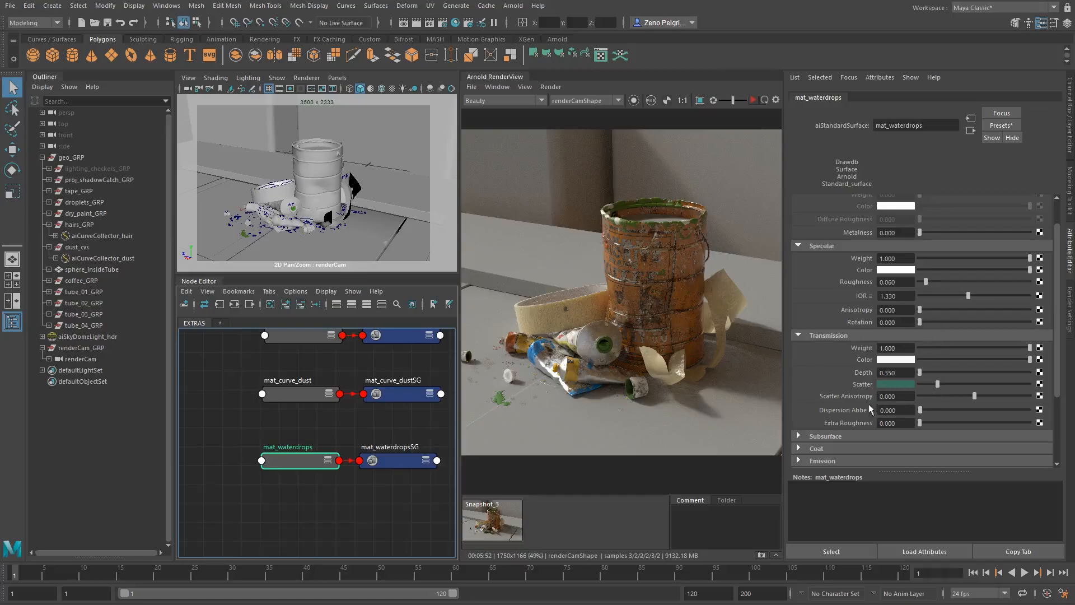
scroll(223, 397, "down", 4)
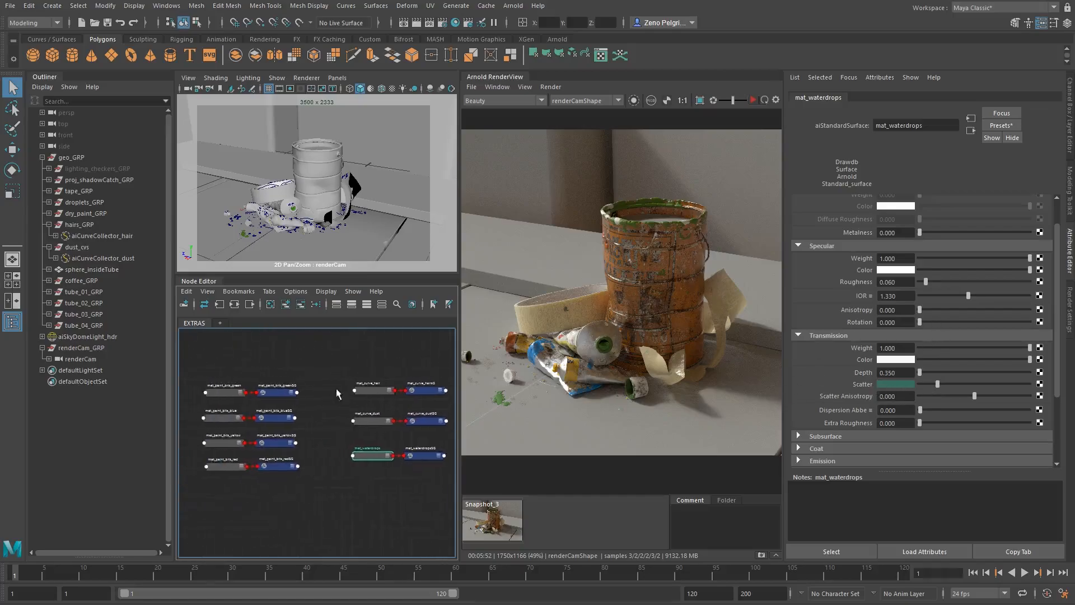
- Look over the complete EXTRAS material graph and the paint can render, both close up and as a whole
scroll(336, 388, "down", 1)
middle_click_drag(311, 388, 299, 386, "alt")
scroll(638, 268, "down", 1)
scroll(540, 337, "up", 2)
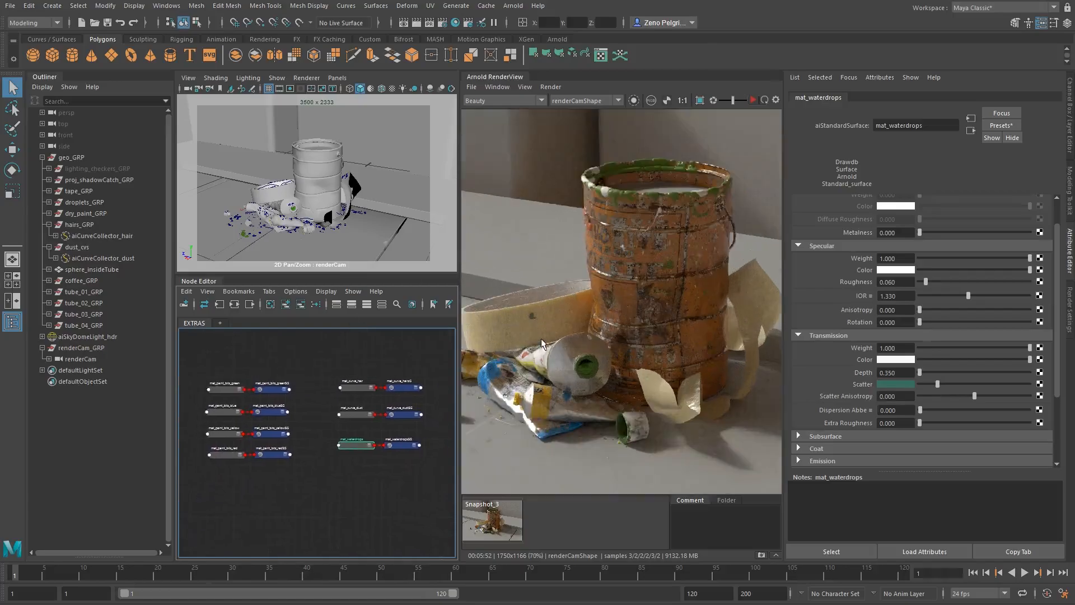
scroll(622, 285, "down", 2)
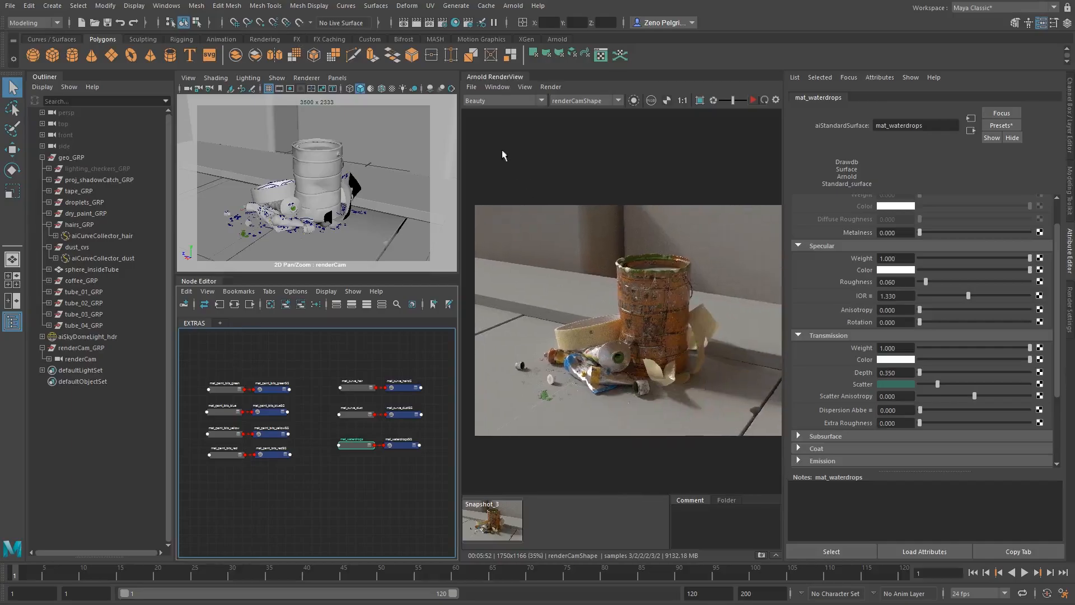
left_click(717, 235)
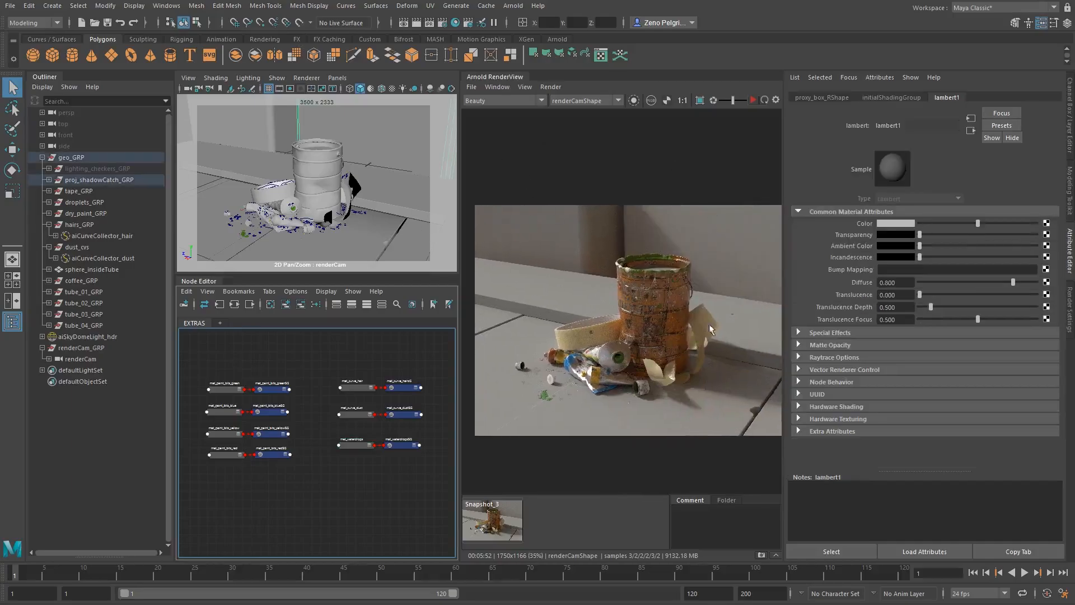
mouse_move(664, 301)
middle_mouse_down()
mouse_move(623, 259)
mouse_move(659, 275)
mouse_move(652, 287)
middle_mouse_up()
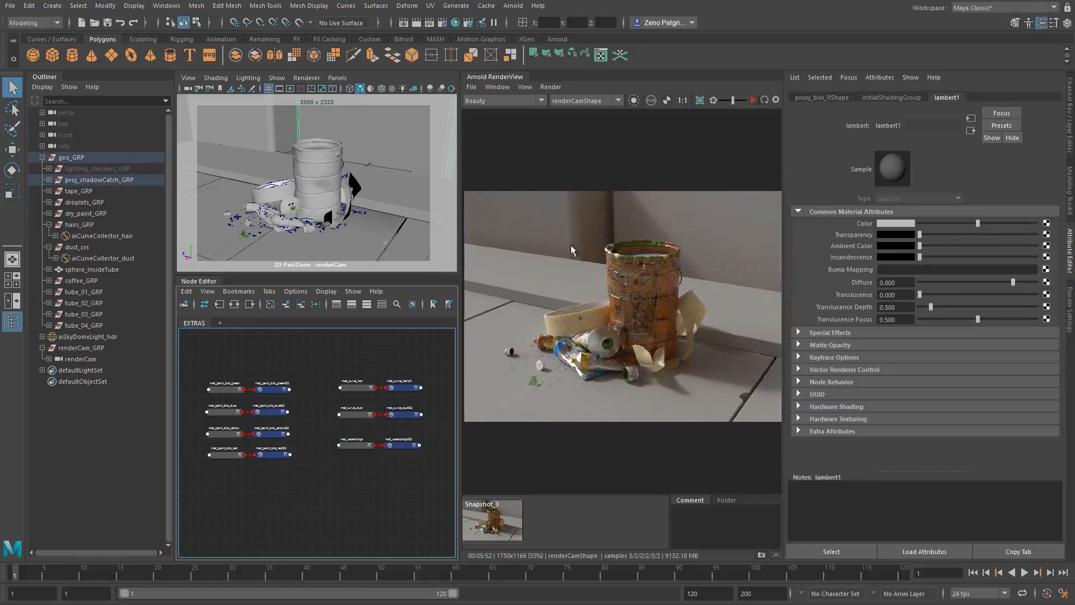
- Add a new empty graph tab beside EXTRAS and create a file texture of the Projection type in it
left_click(220, 323)
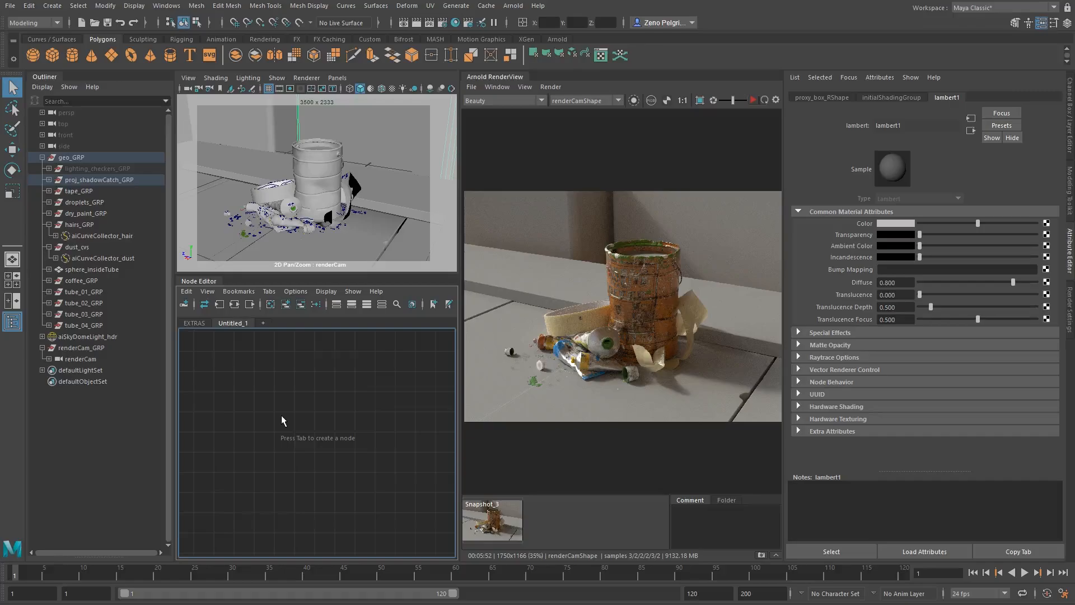
key("Tab")
type("pr")
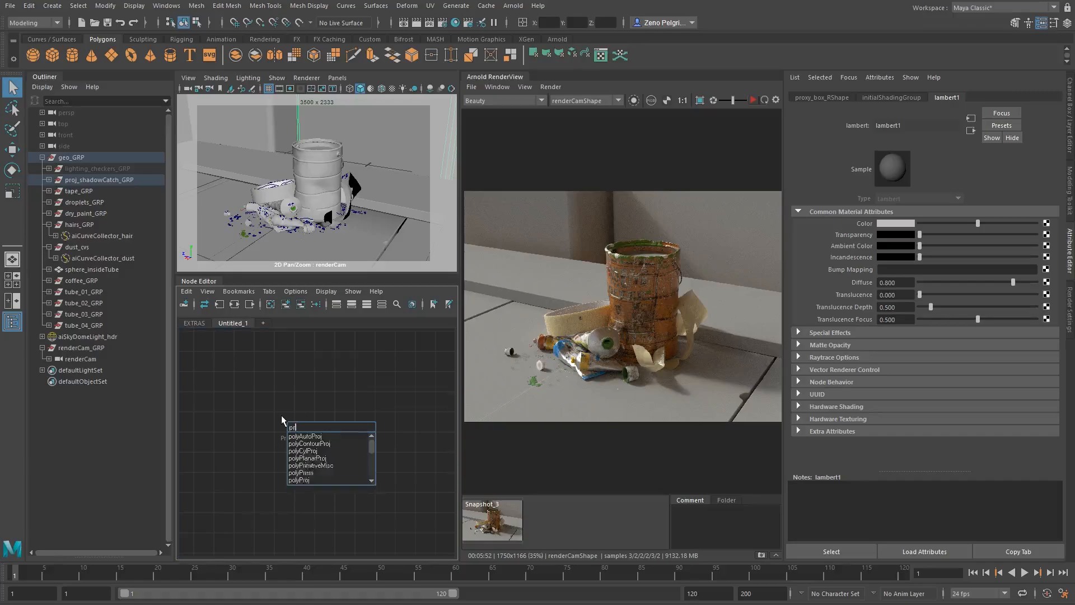
type("ojectionfile")
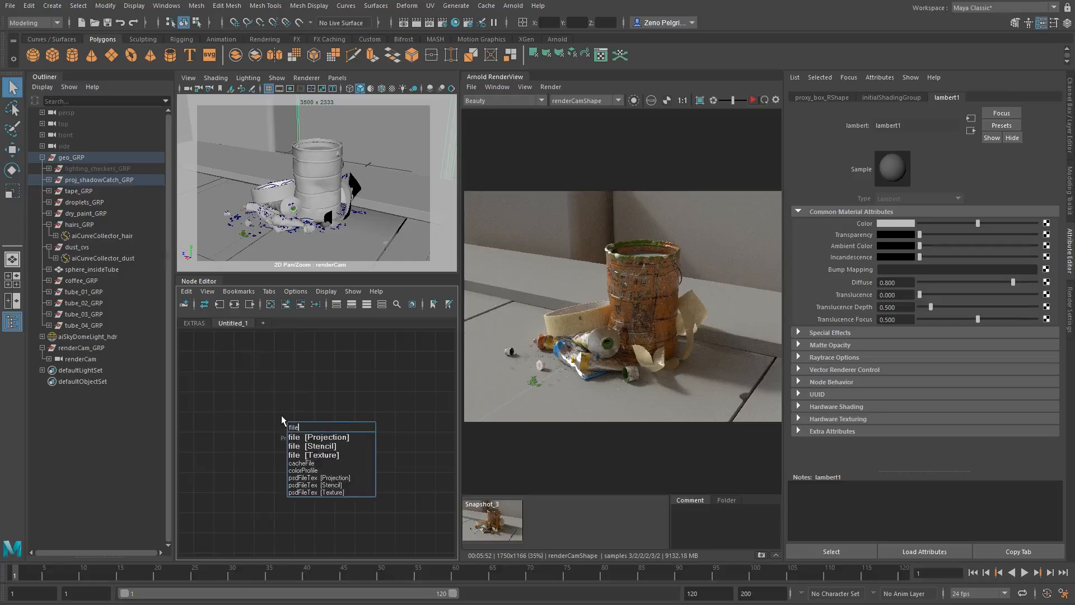
key("Down")
key("Return")
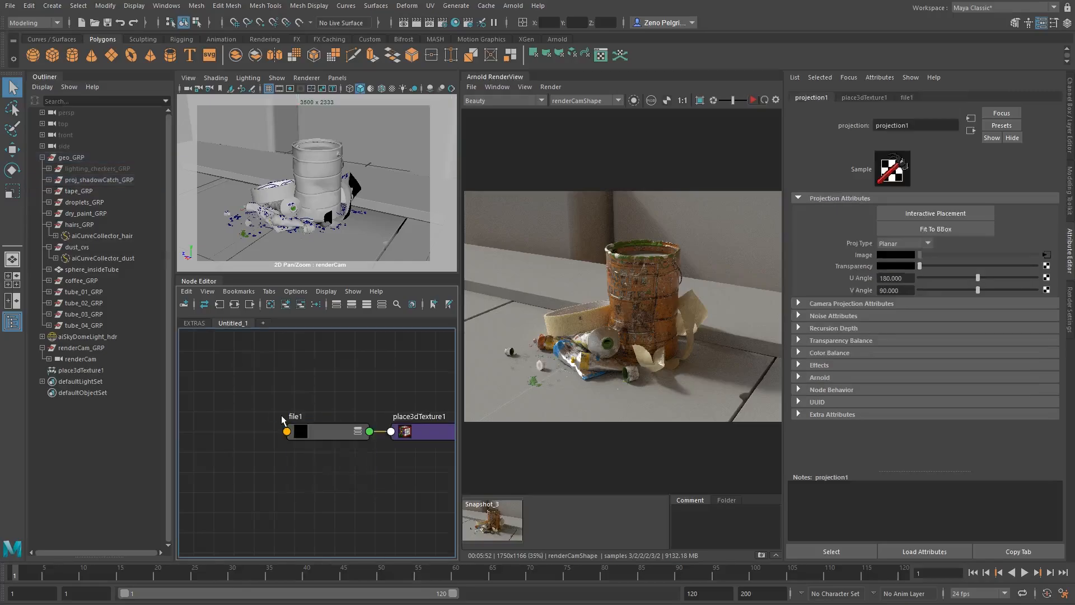
- Arrange the 2D placement, file and projection nodes in a row, with the 3D placement node below their connection
scroll(244, 413, "down", 2)
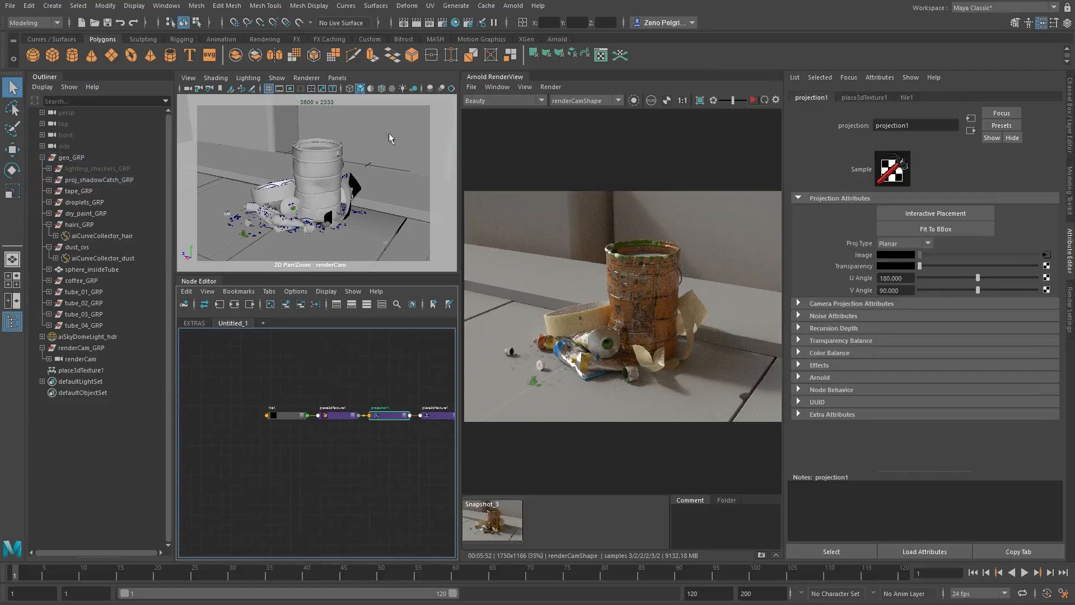
middle_click_drag(342, 456, 280, 431, "alt")
scroll(286, 434, "up", 2)
middle_click_drag(364, 418, 346, 435, "alt")
left_click_drag(394, 383, 171, 478)
middle_click_drag(279, 460, 368, 460, "alt")
scroll(368, 463, "down", 2)
left_click_drag(279, 497, 229, 431)
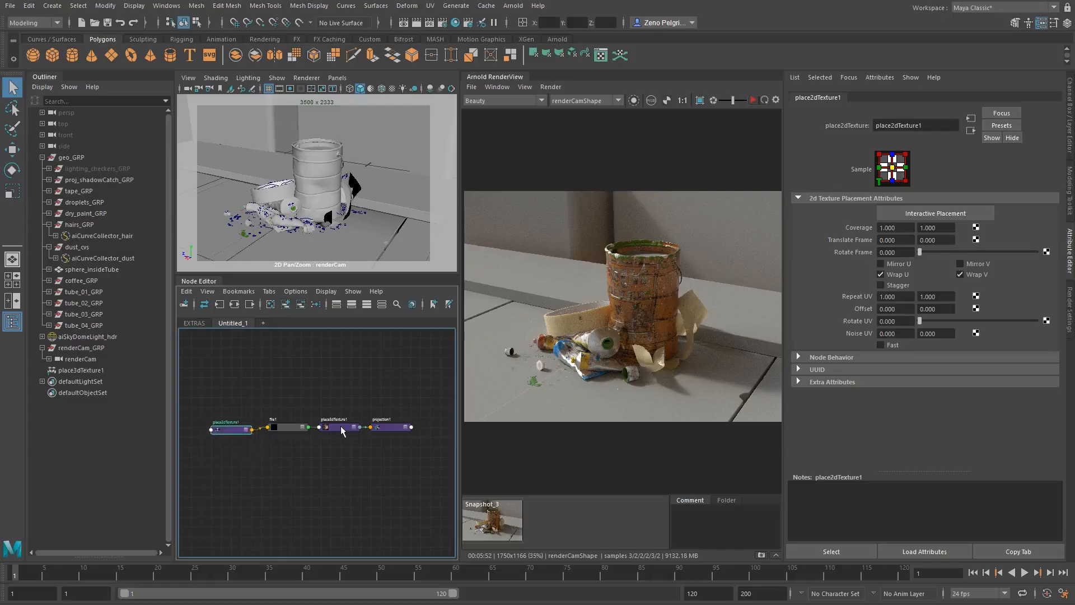
left_click_drag(340, 427, 340, 454)
left_click(398, 426)
- Set the filter type of the file1 texture node to Off
left_click(283, 428)
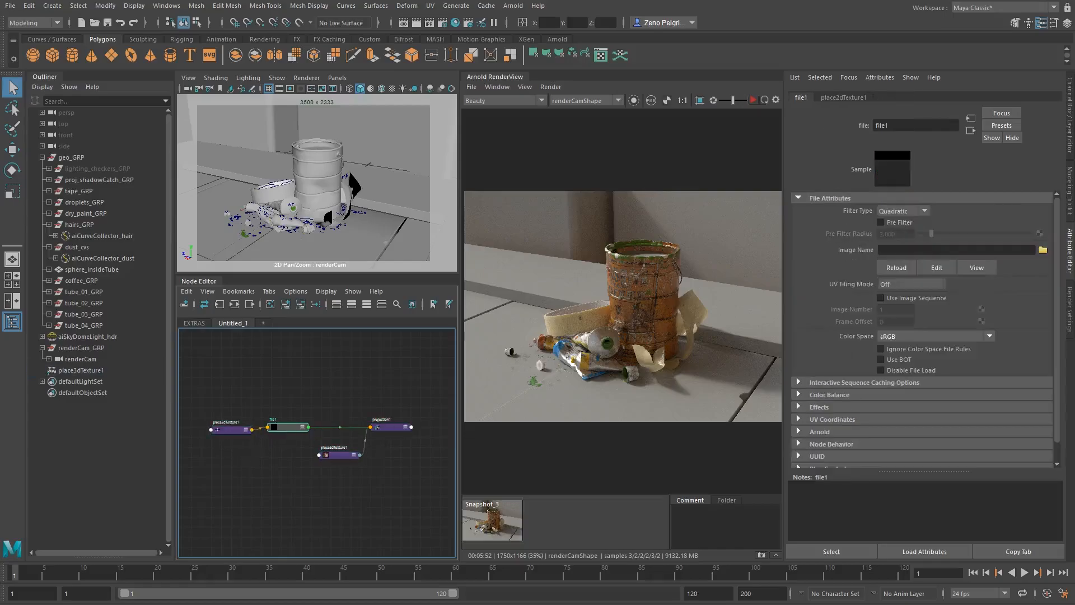
left_click(903, 210)
left_click(897, 214)
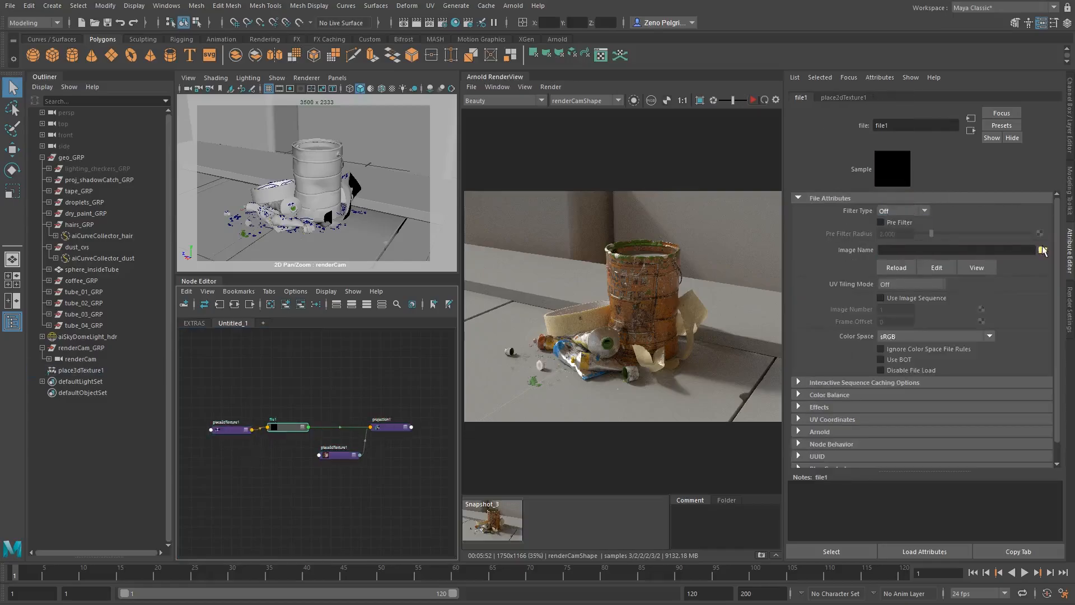
- Load backplate_original.tif from the project's ASSETS\tex folder as the file1 texture image
left_click(1043, 250)
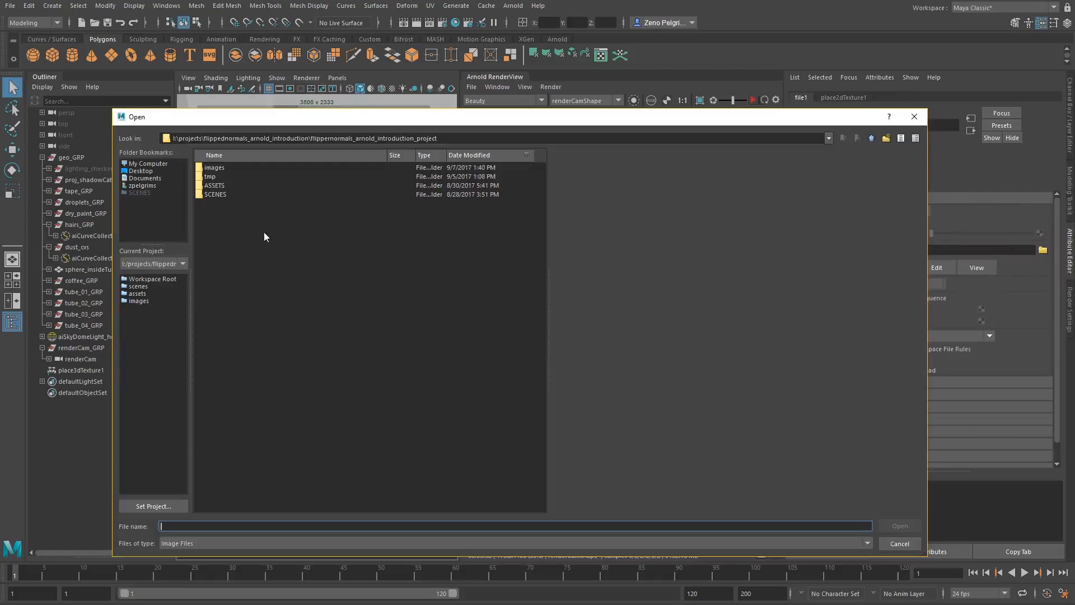
double_click(215, 185)
double_click(218, 175)
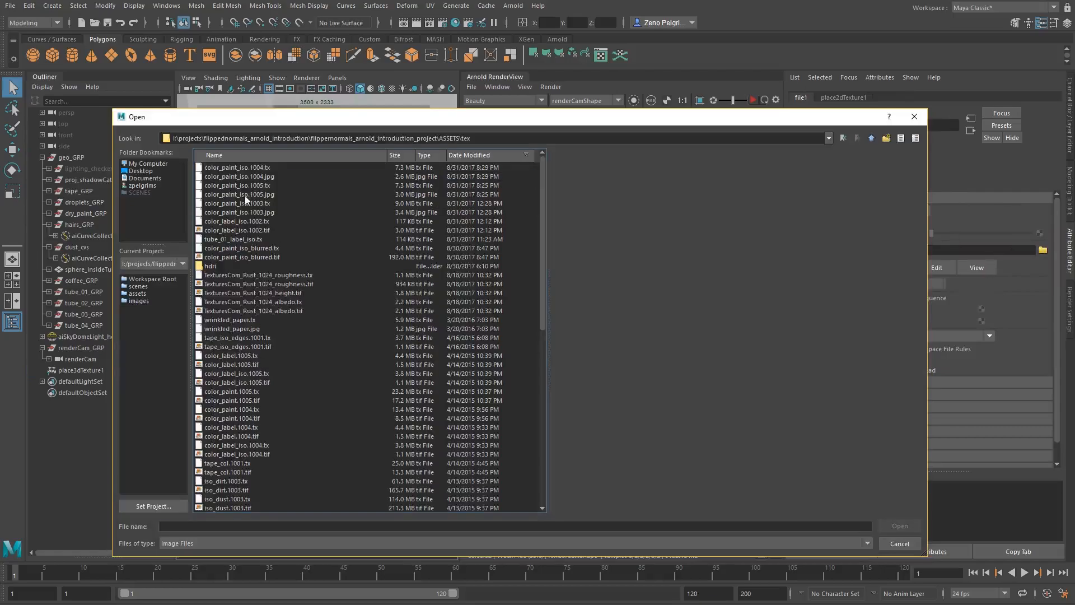
left_click(213, 302)
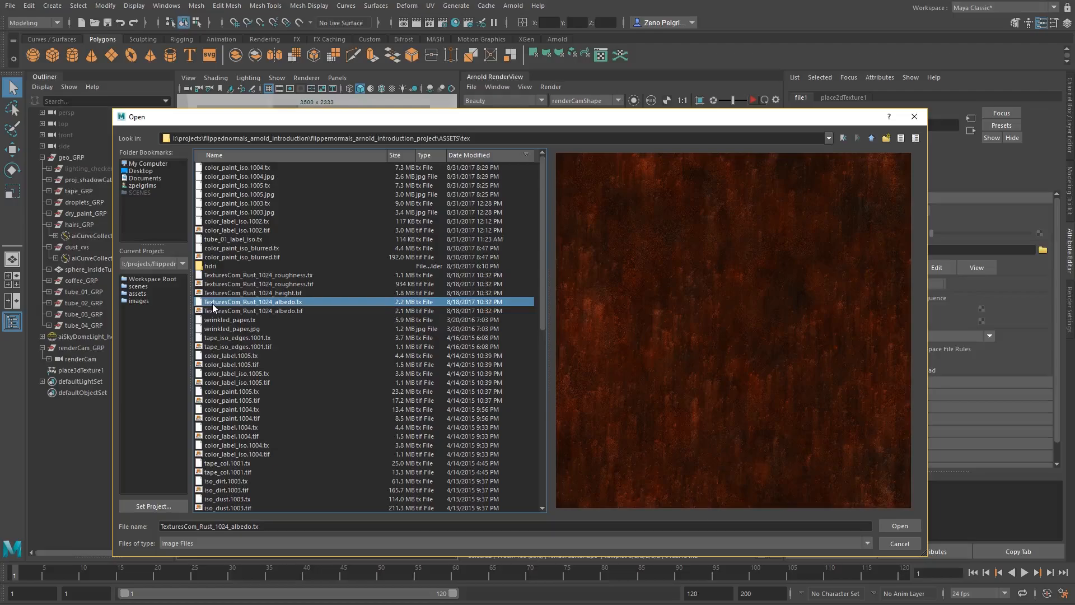
key("b")
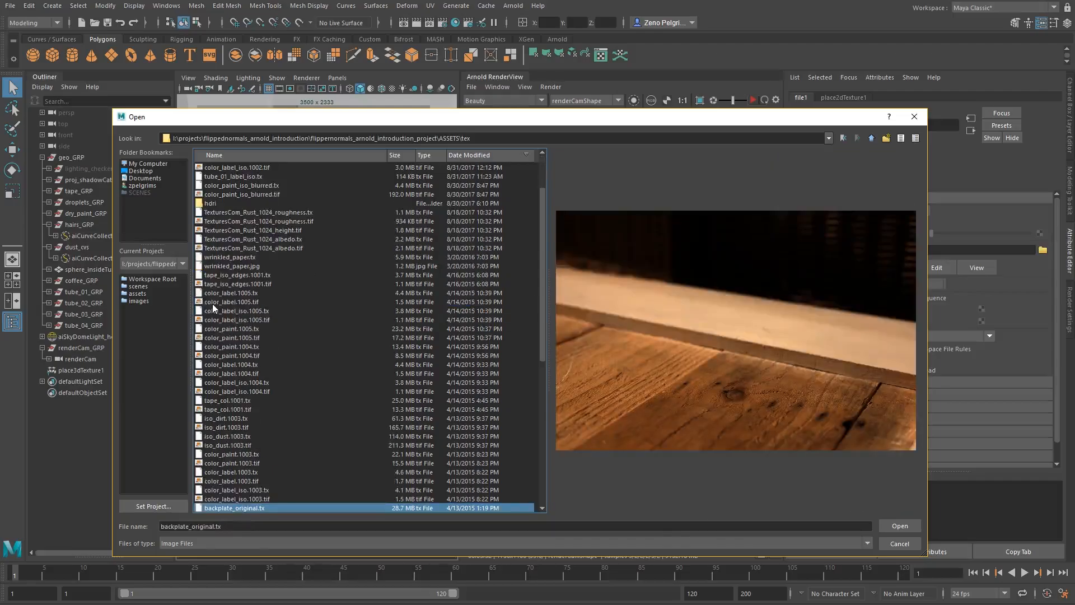
key("Down")
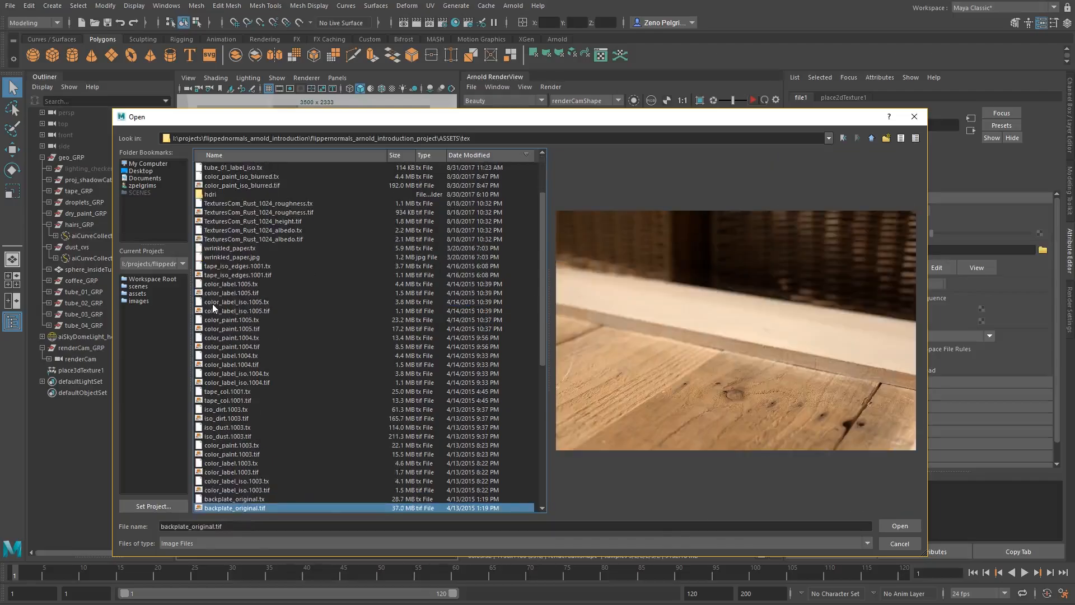
key("Return")
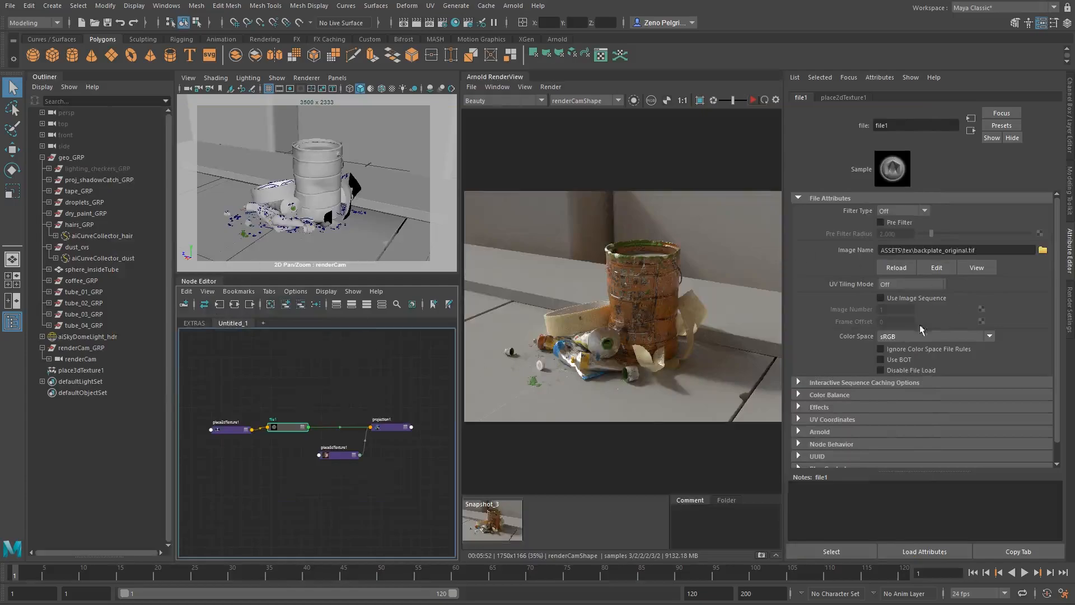
- Set the projection1 node's projection type to Perspective and expose its camera projection attributes
middle_click_drag(317, 394, 308, 372, "alt")
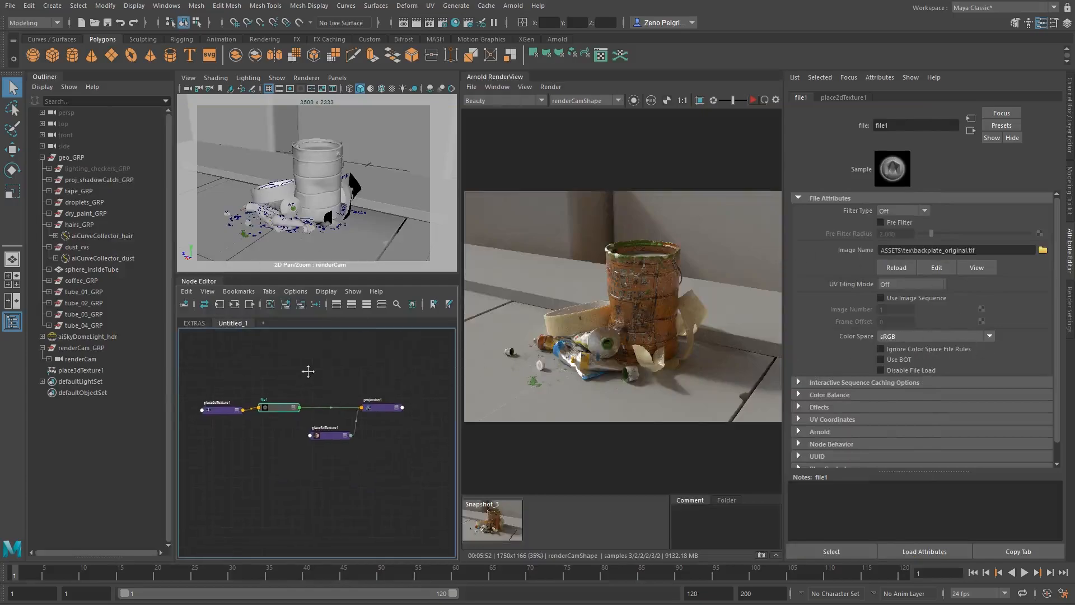
right_click_drag(321, 387, 423, 401, "alt")
middle_click_drag(423, 401, 401, 368, "alt")
left_click(418, 387)
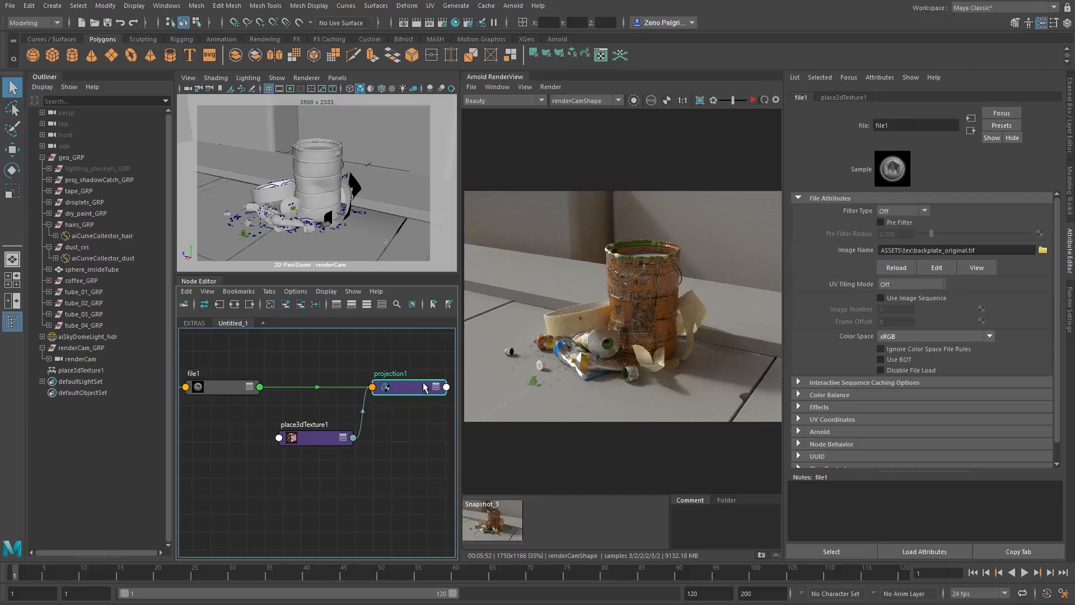
left_click(910, 245)
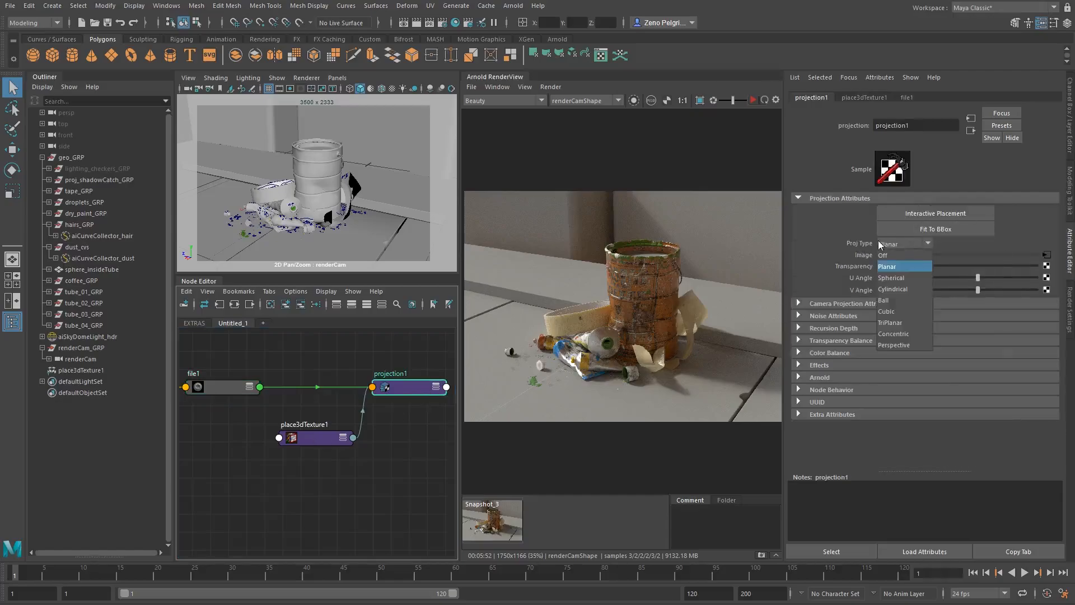
left_click(904, 345)
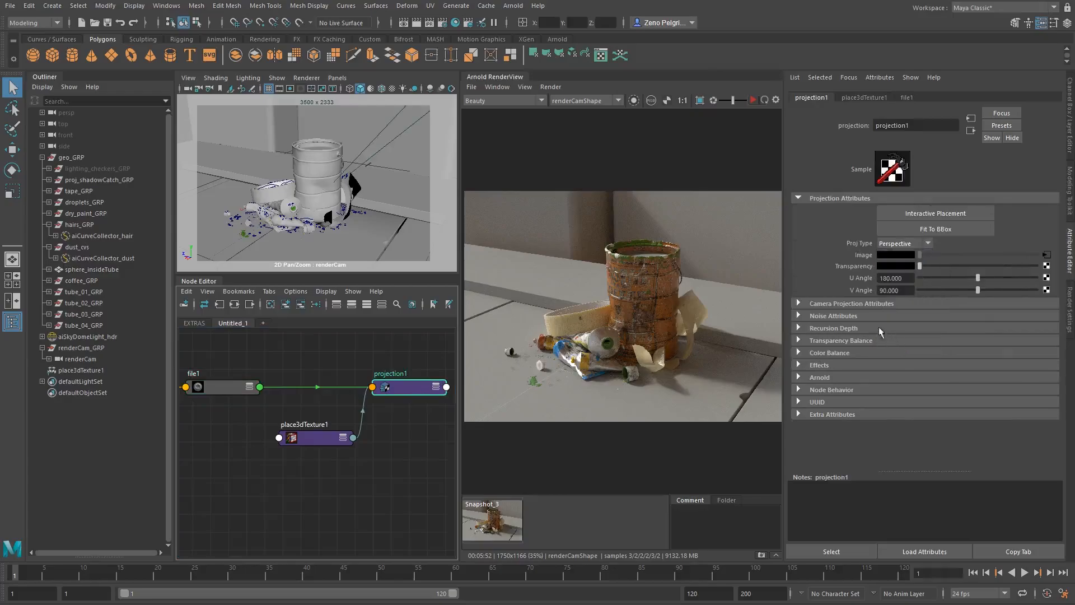
left_click(852, 304)
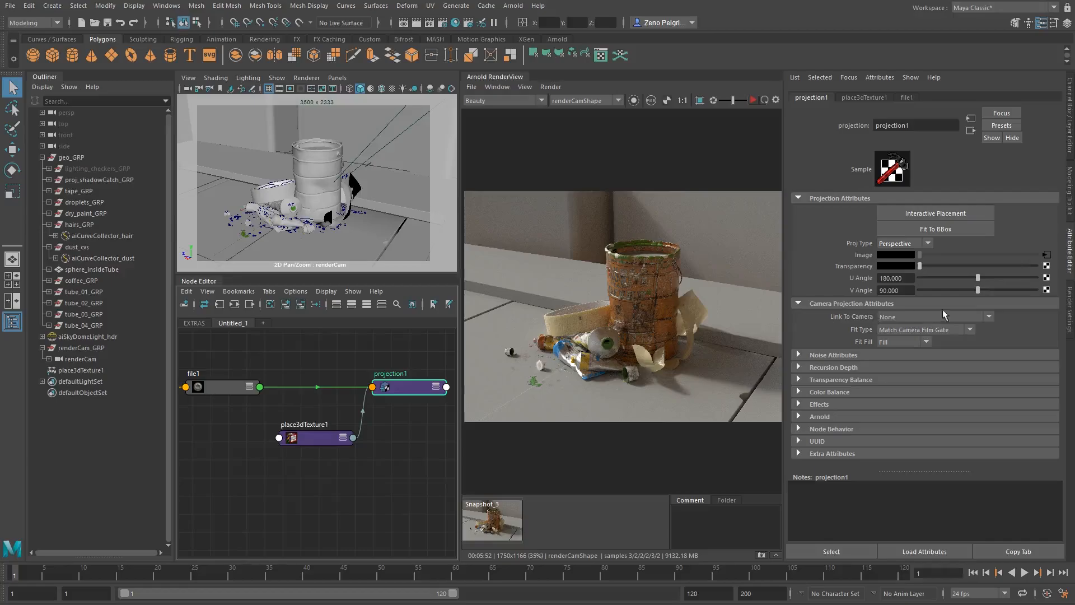
- Link the projection1 node's camera projection to renderCamShape
left_click(893, 317)
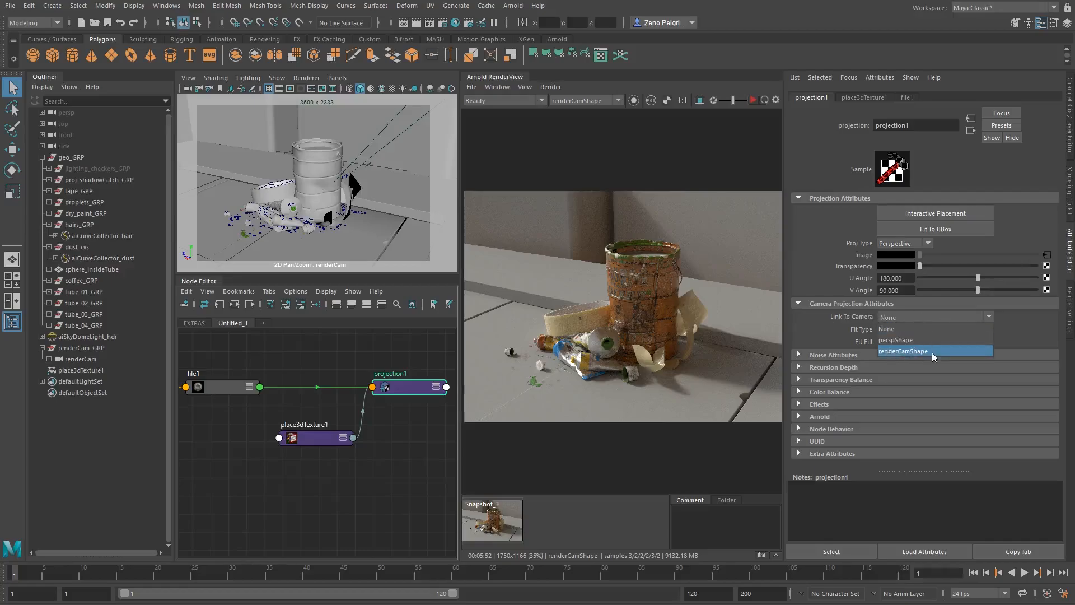
left_click(917, 352)
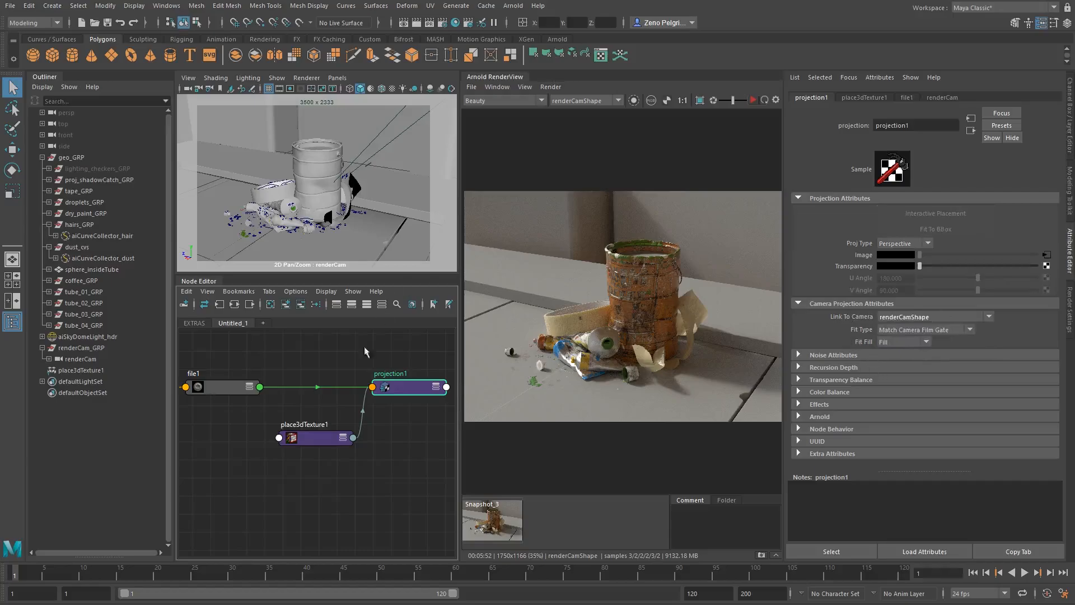
- Create an aiFlat shader beside the projection1 node and connect the projection's output to its color
middle_click_drag(344, 421, 437, 409, "alt")
mouse_move(299, 398)
middle_mouse_down("alt")
mouse_move(379, 417)
mouse_move(215, 415)
middle_mouse_up("alt")
middle_click_drag(358, 407, 257, 404, "alt")
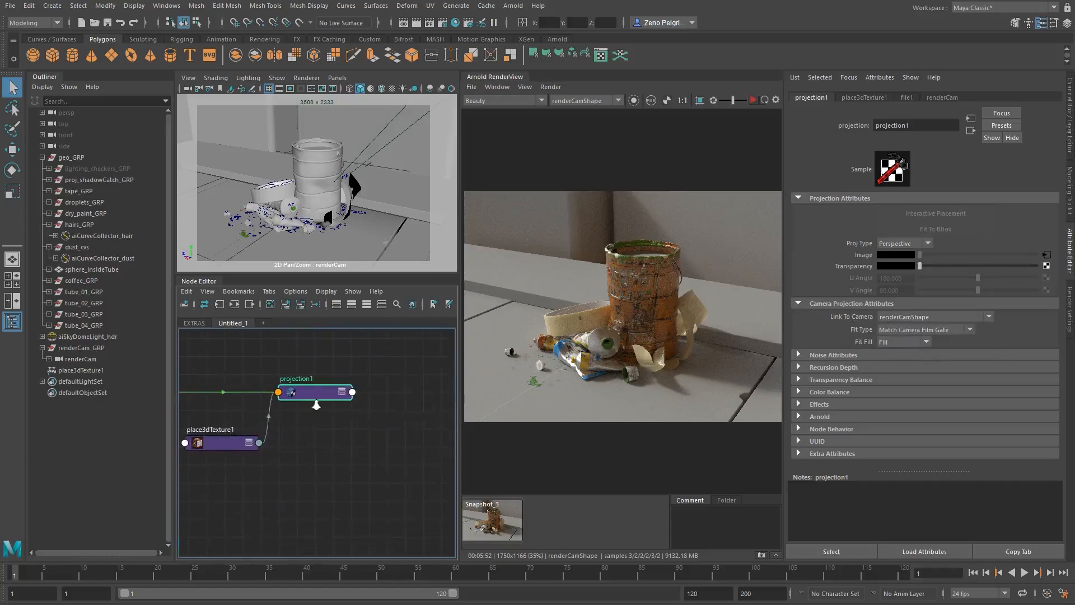
right_click_drag(317, 404, 290, 416, "alt")
middle_click_drag(290, 415, 269, 448, "alt")
left_click(368, 421)
key("Tab")
type("aiFlat")
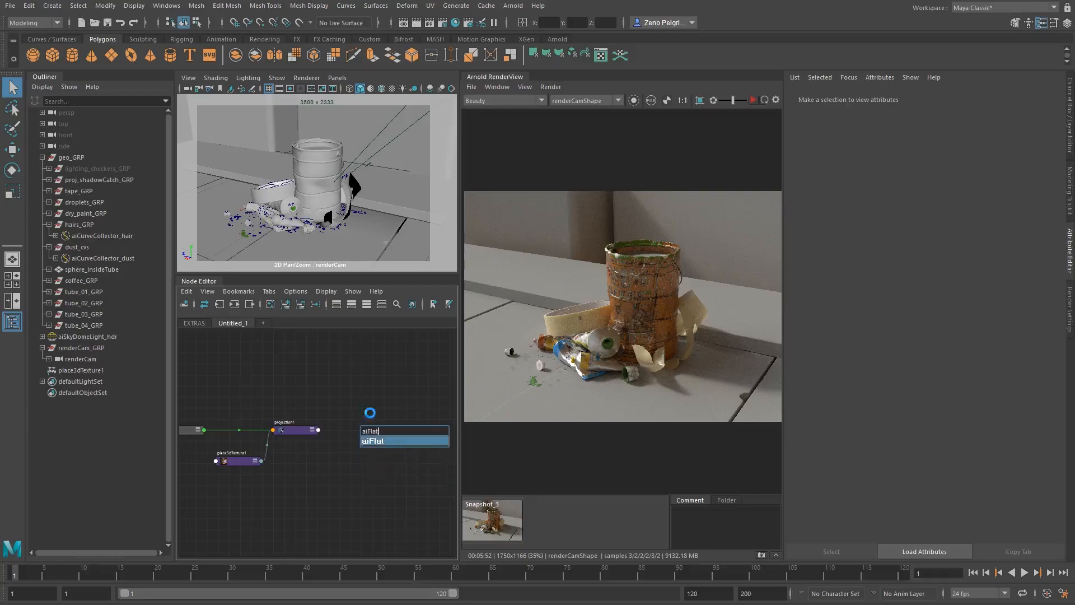
key("Return")
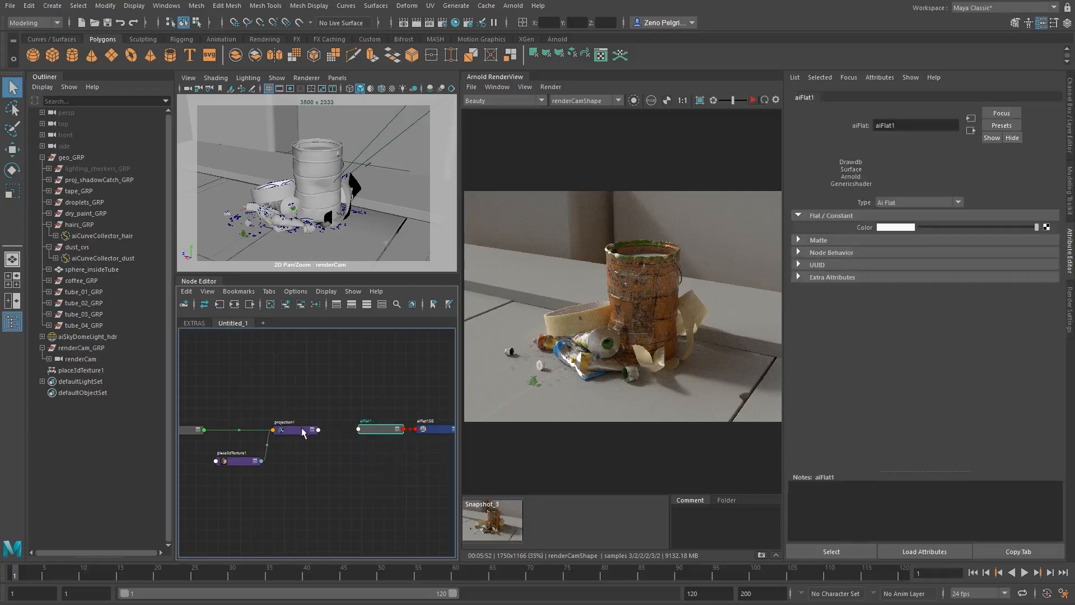
left_click_drag(318, 429, 359, 429)
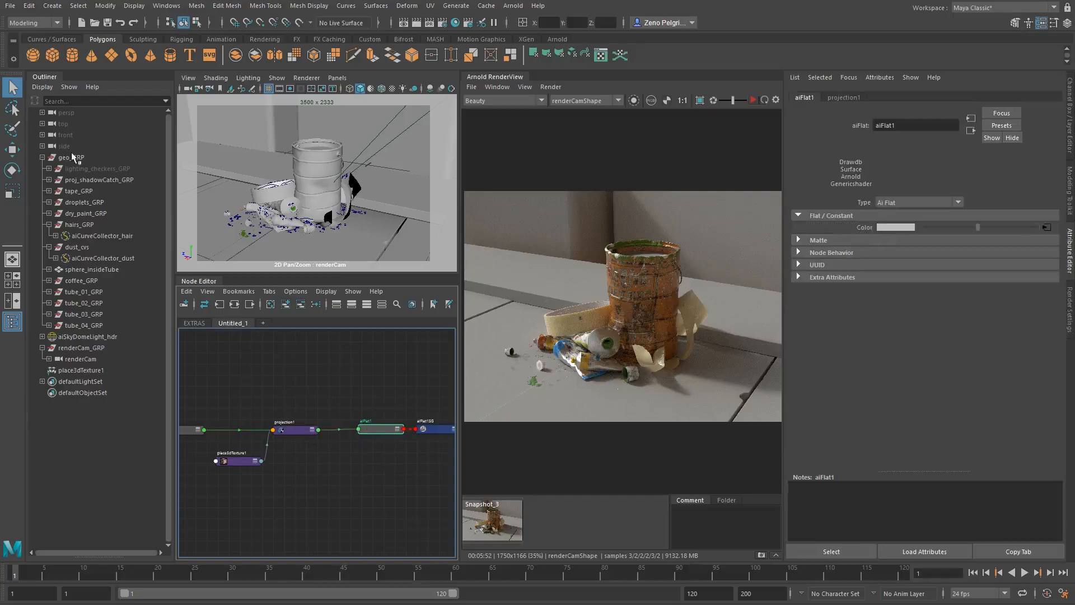
- Assign the aiFlat shader to proj_shadowCatch_GRP and start the Arnold render
left_click(110, 181)
right_click_drag(377, 429, 384, 396)
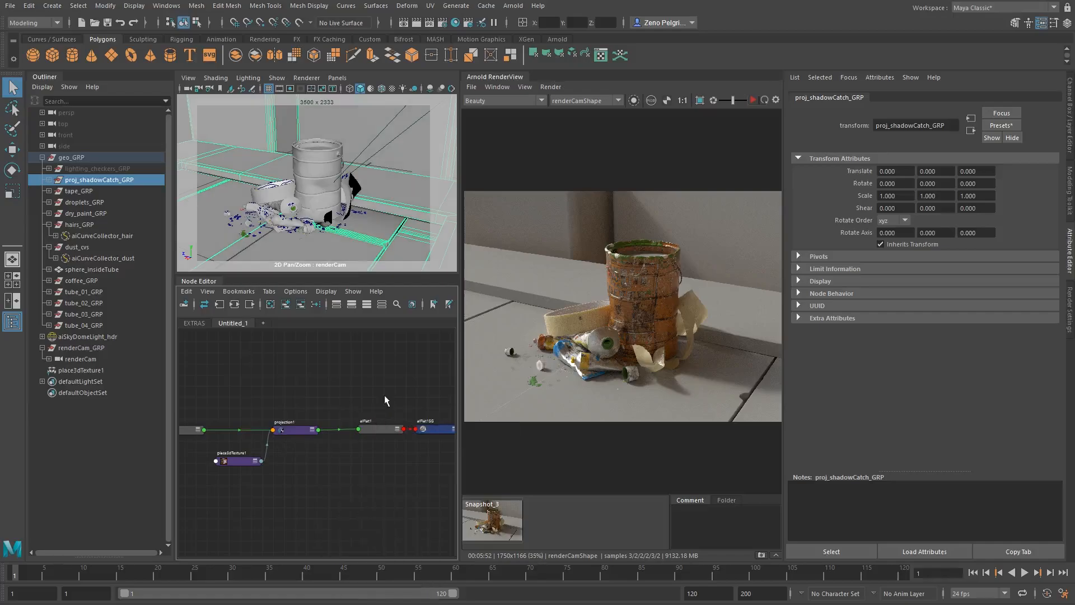
left_click(753, 100)
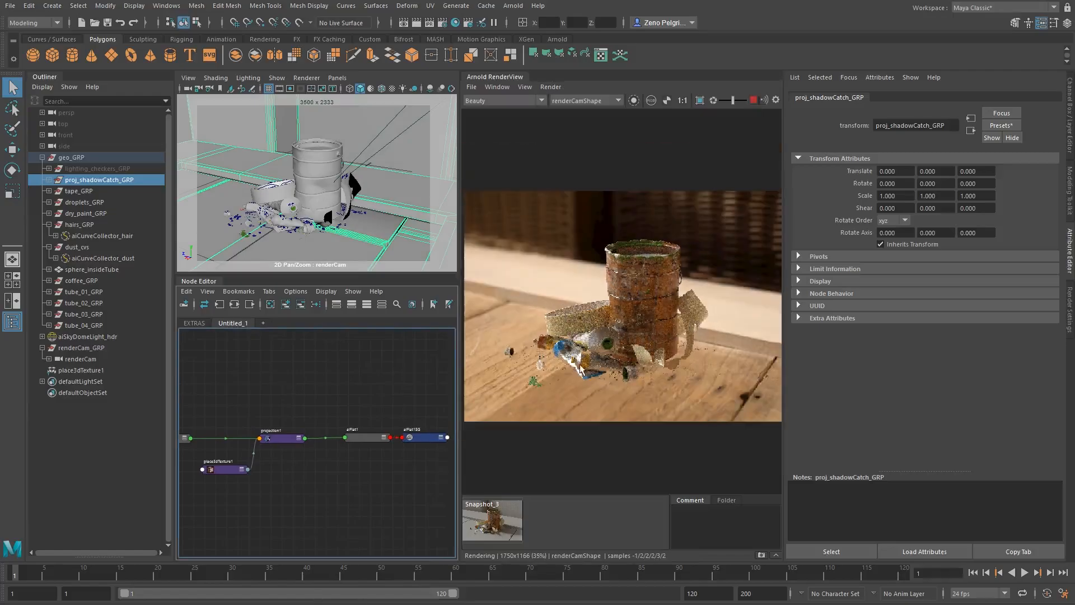
- Examine the render up close, checking how the can, tape and paint tubes sit on the projected backplate
scroll(650, 320, "up", 1)
scroll(611, 311, "up", 1)
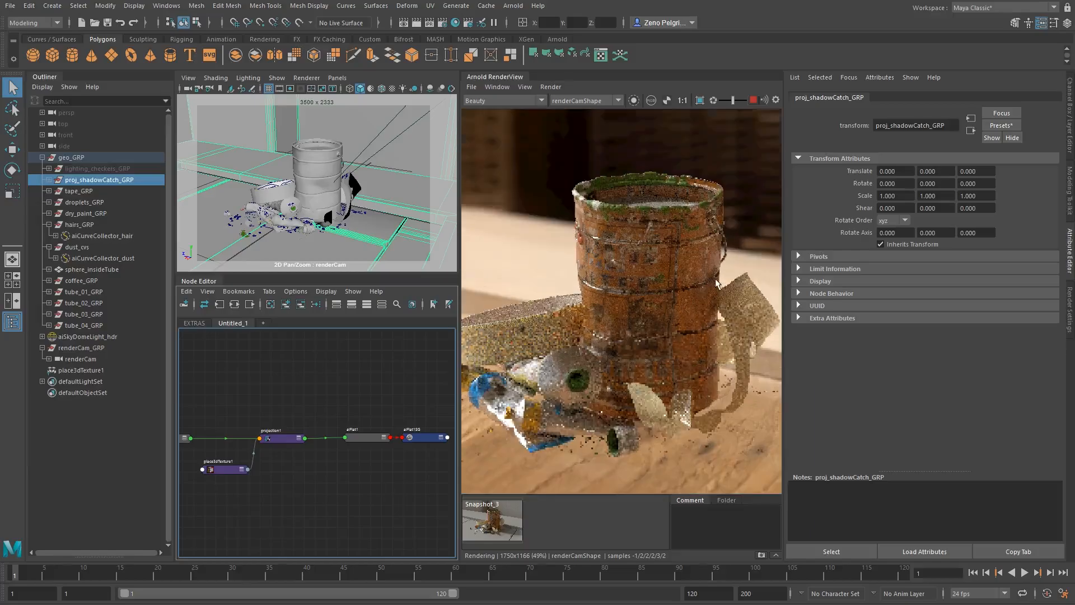
middle_click_drag(773, 268, 720, 269)
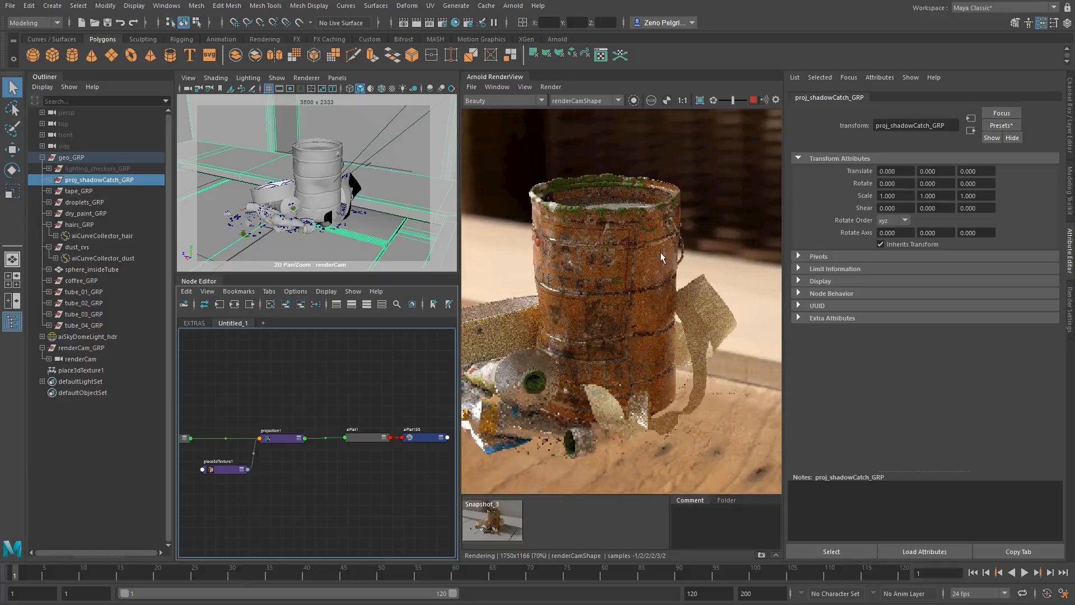
scroll(665, 255, "down", 1)
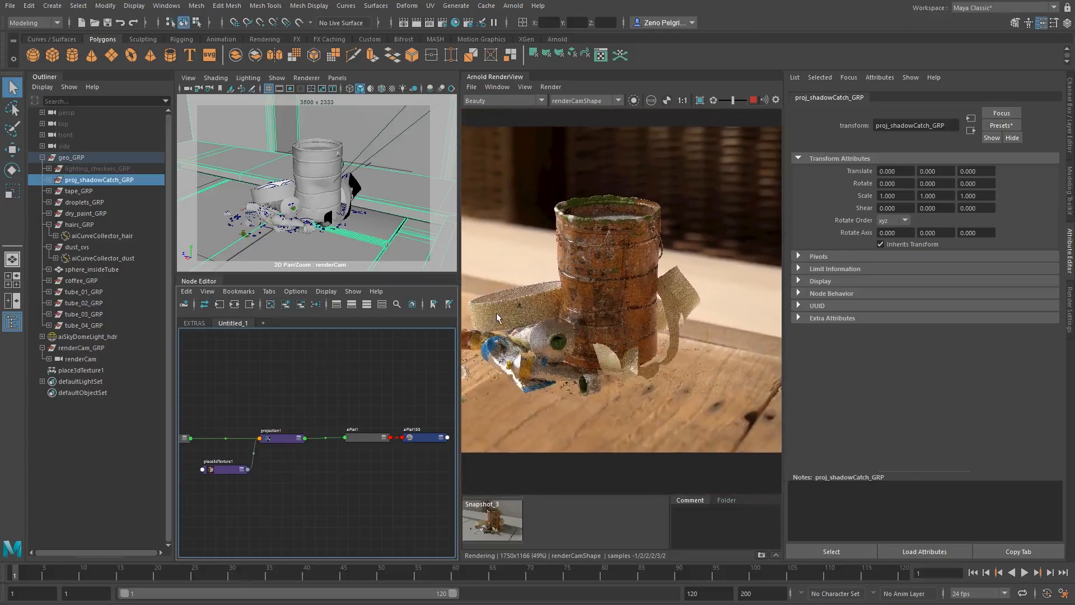
middle_click_drag(657, 291, 688, 365)
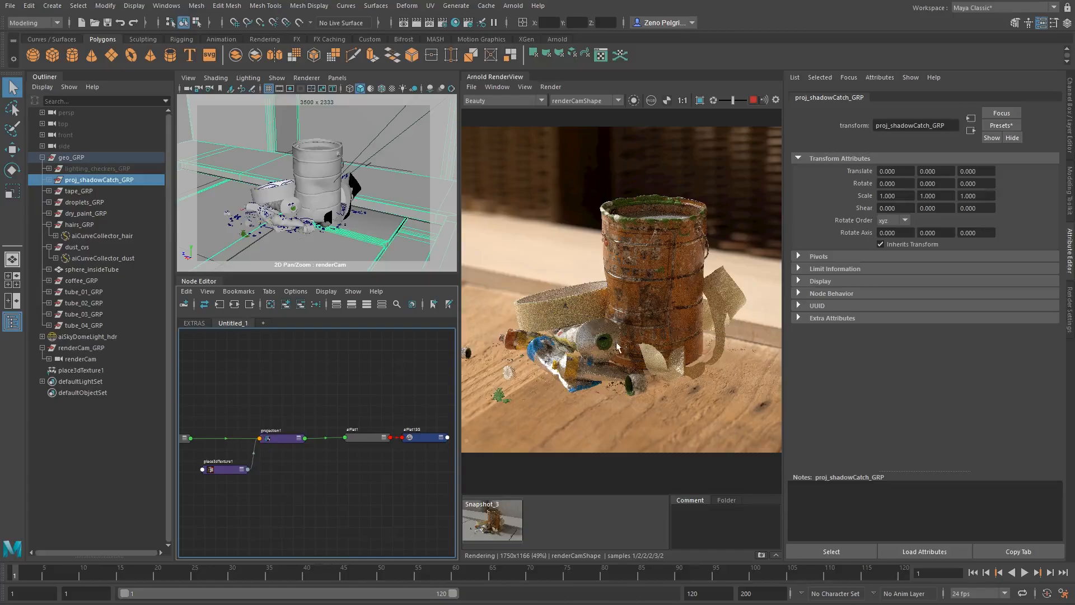
scroll(618, 347, "up", 3)
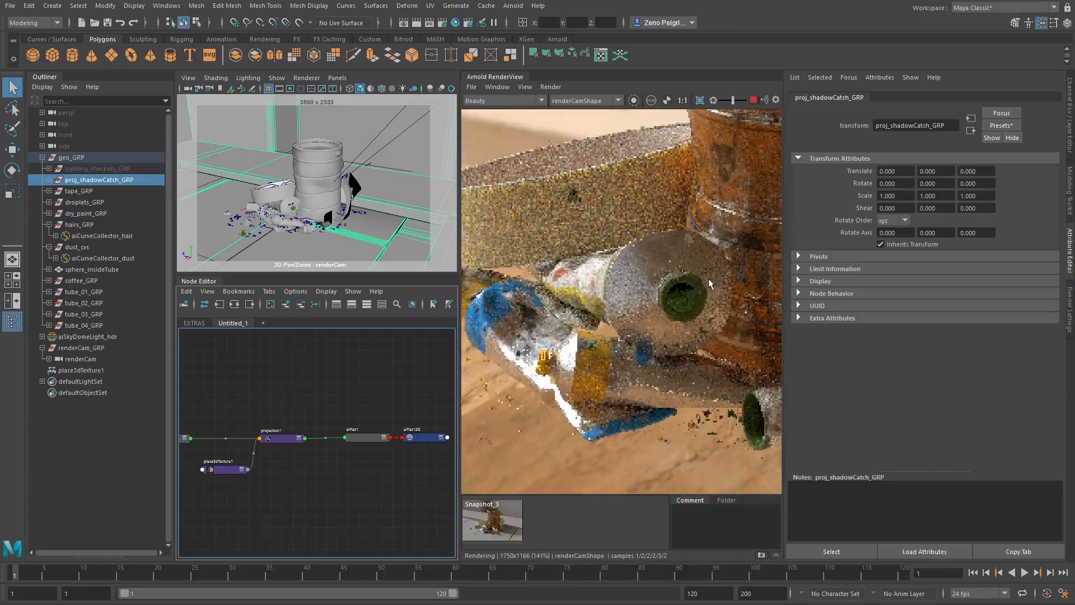
middle_click_drag(708, 278, 660, 276)
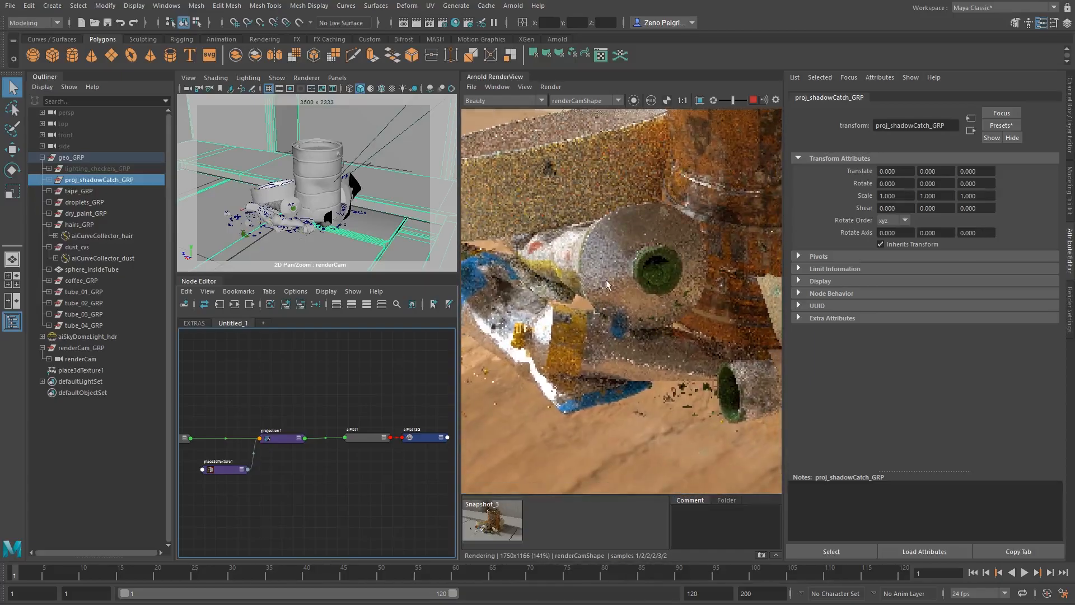
middle_click_drag(560, 269, 653, 271)
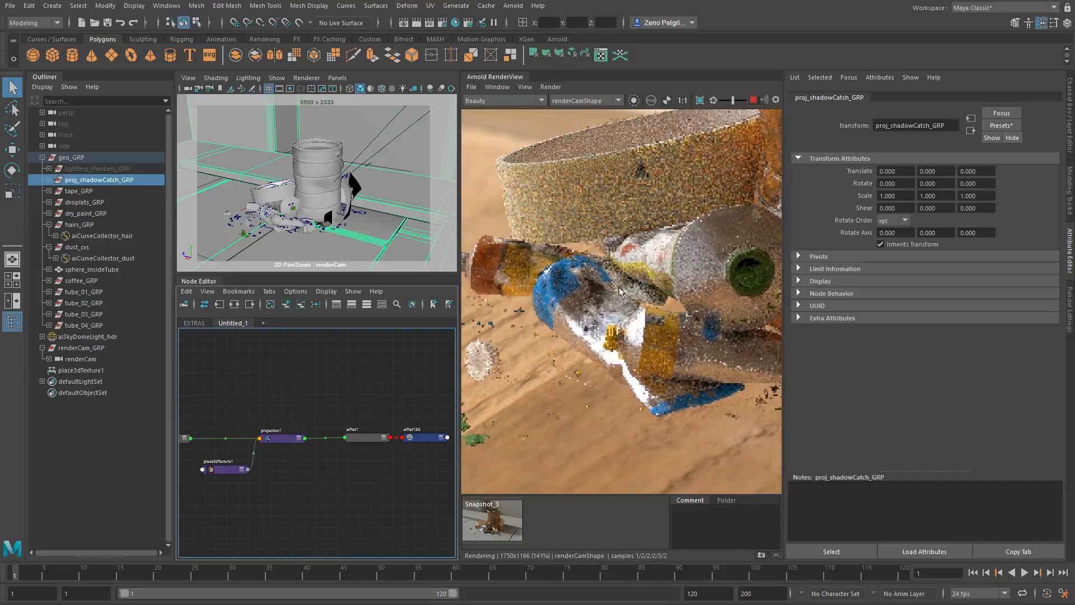
middle_click_drag(765, 229, 567, 240)
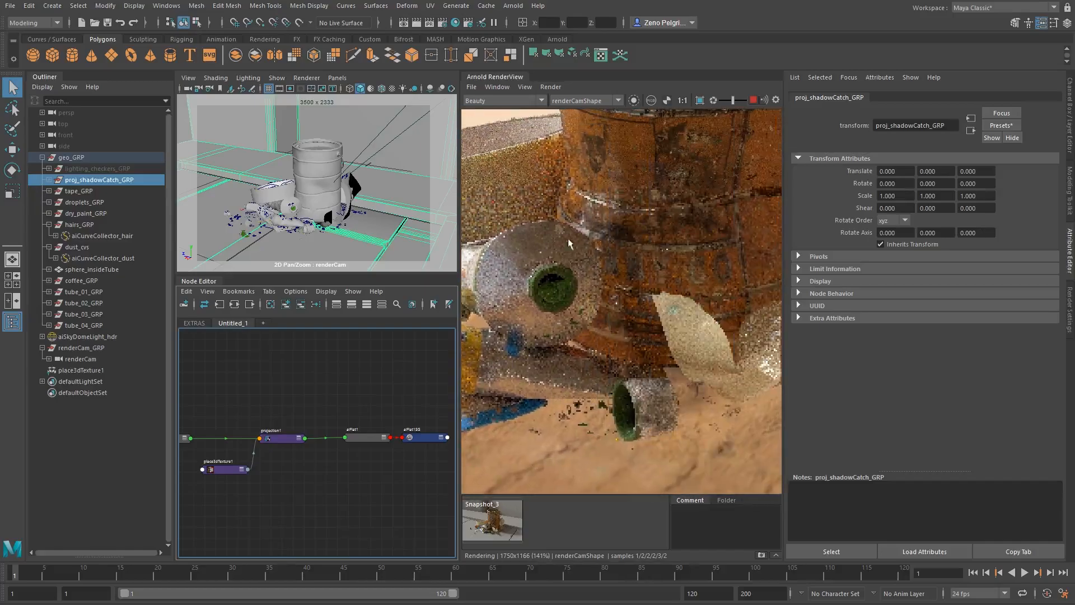
scroll(617, 220, "down", 1)
scroll(618, 221, "down", 3)
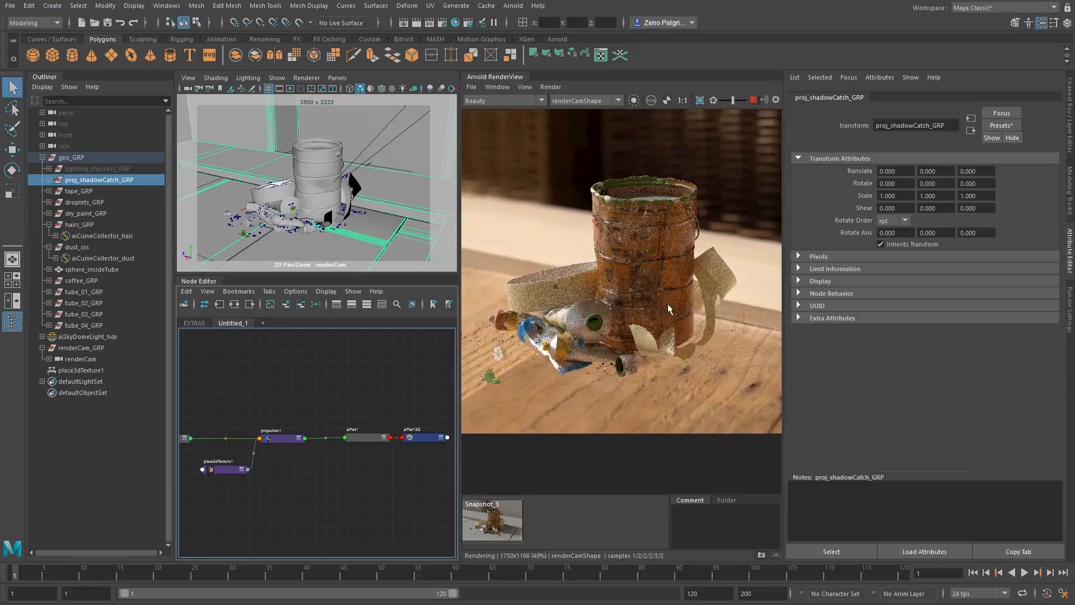
middle_click_drag(626, 289, 627, 302)
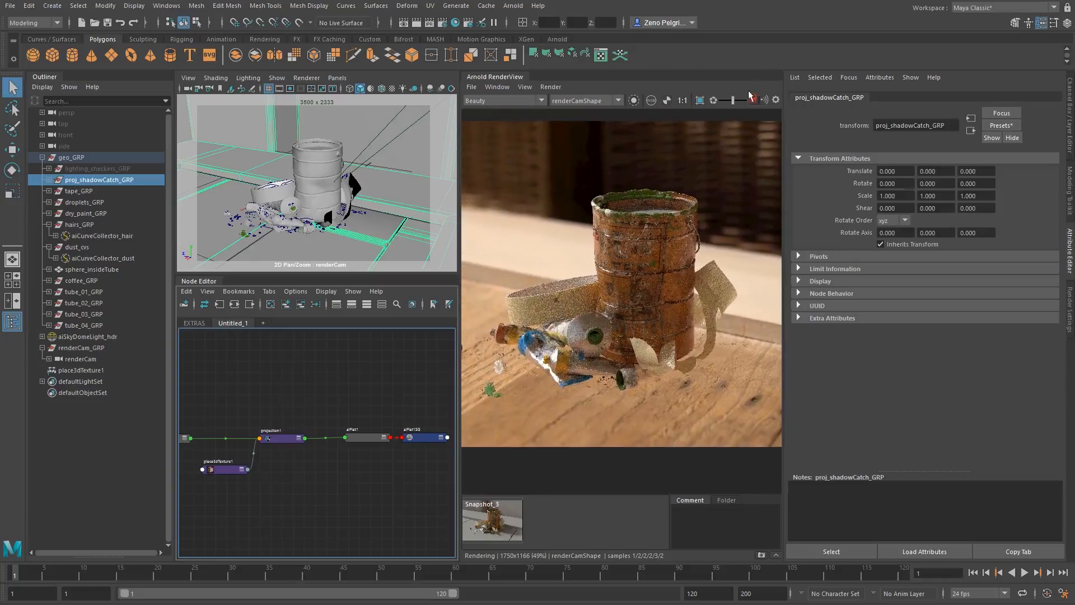
scroll(662, 269, "down", 1)
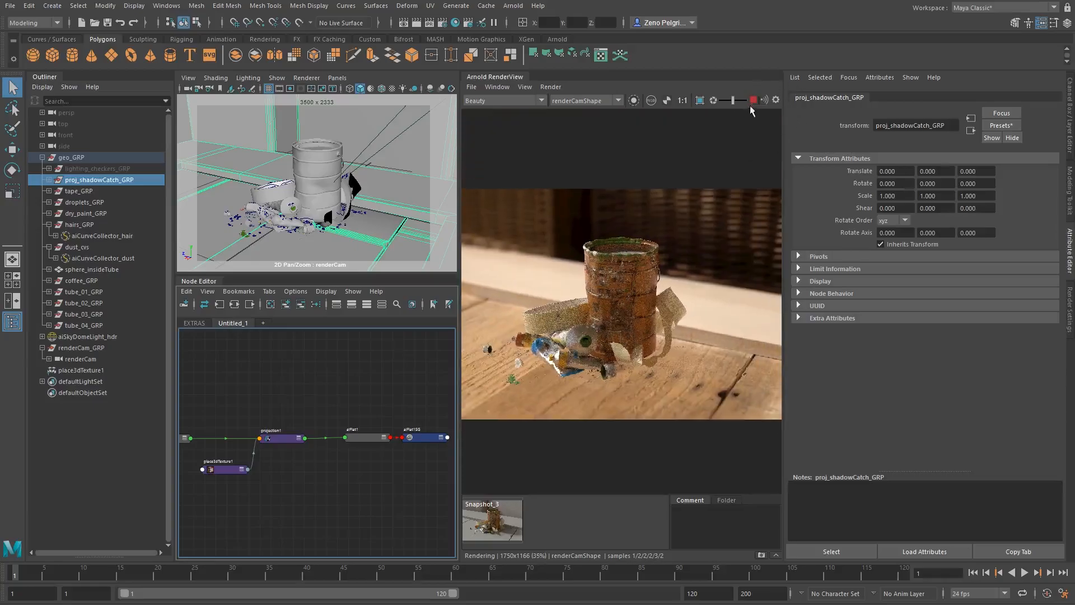
- Create an aiShadowMatte shader in the empty area above the projection network
middle_click_drag(308, 382, 283, 432)
key("Tab")
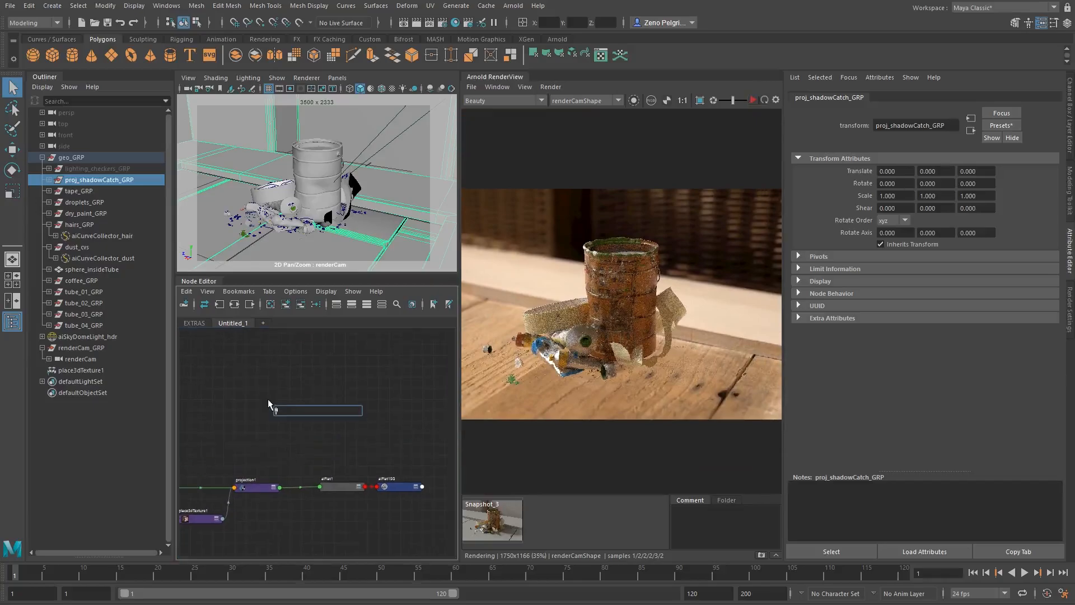
type("aishad")
key("Down")
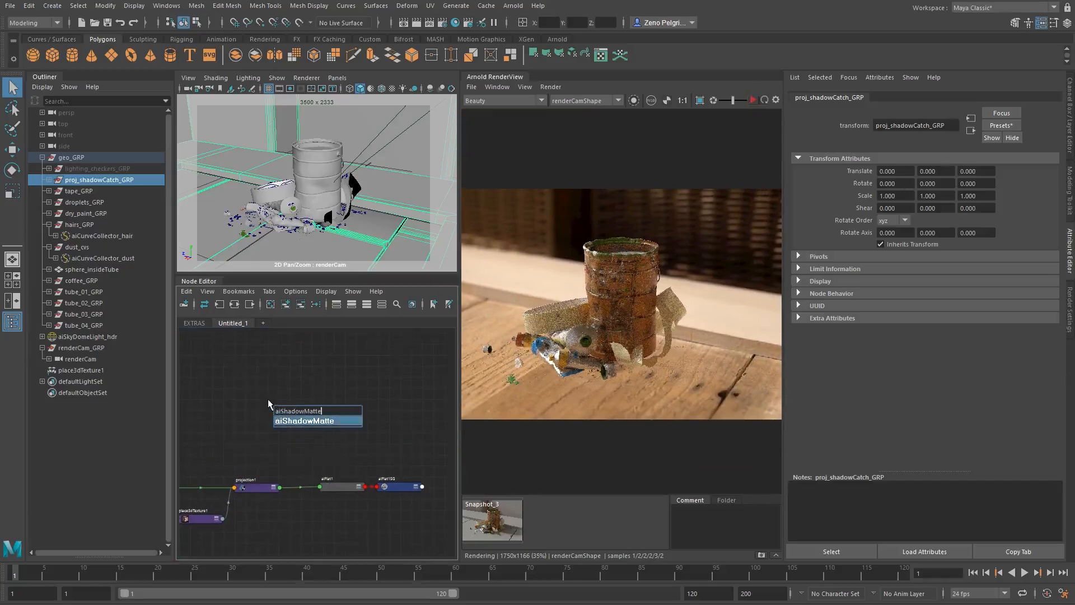
key("Return")
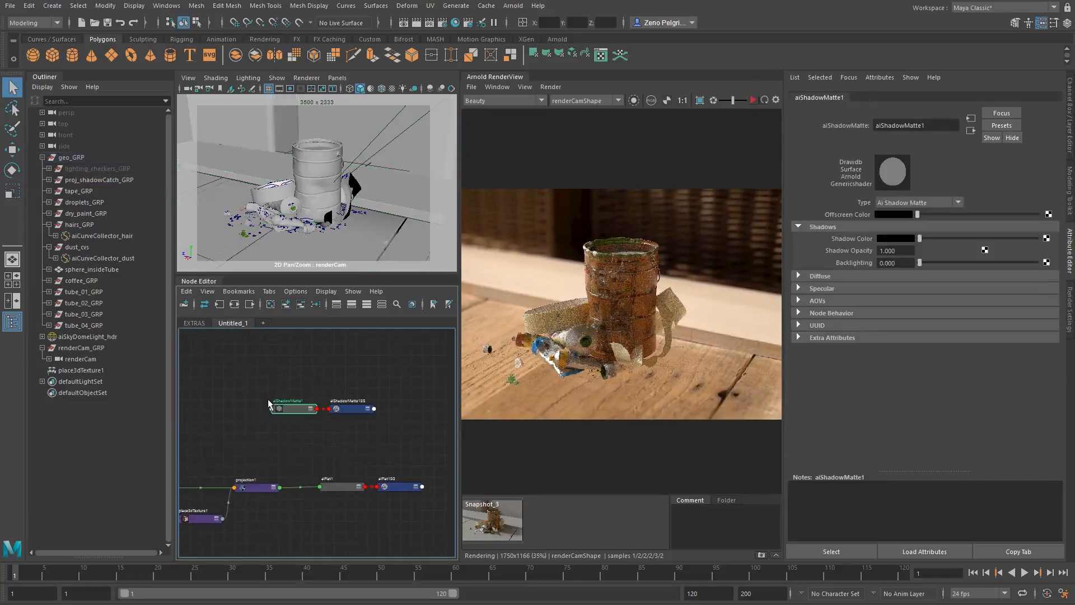
- Assign the aiShadowMatte shader to proj_shadowCatch_GRP, align its nodes above the aiFlat network, and restart the Arnold render
left_click(101, 179)
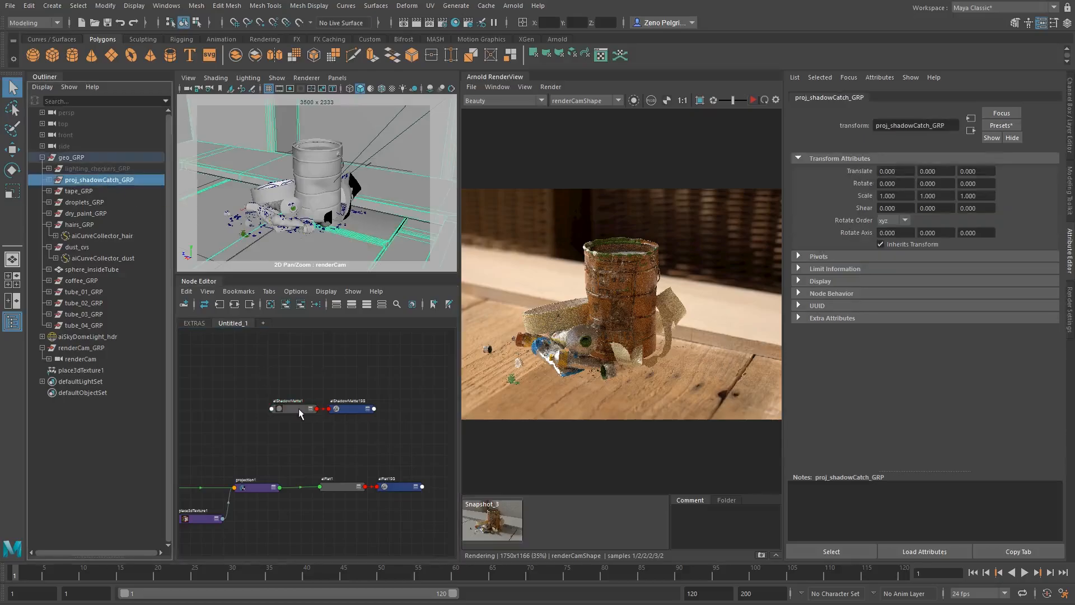
left_click_drag(285, 372, 404, 424)
left_click(753, 100)
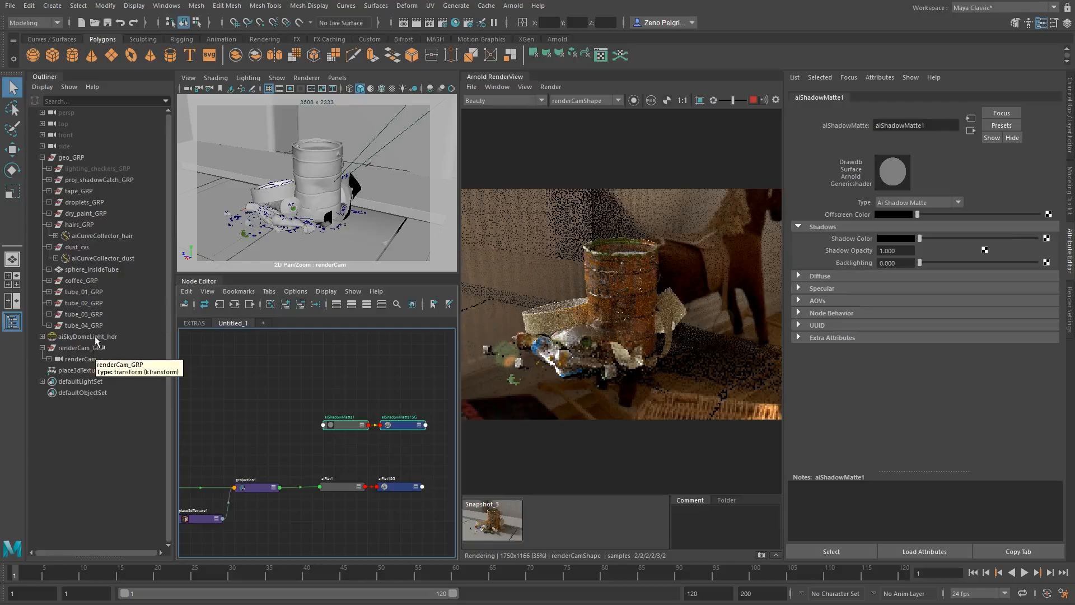
- Set the Camera visibility of the aiSkyDomeLight_hdr light to 0
left_click(89, 336)
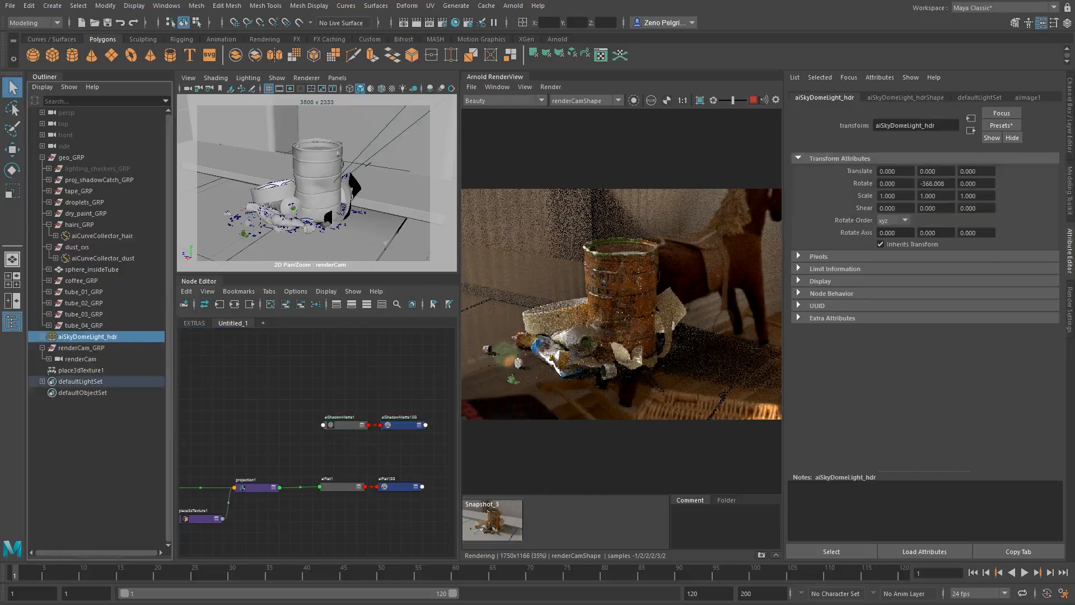
left_click(912, 98)
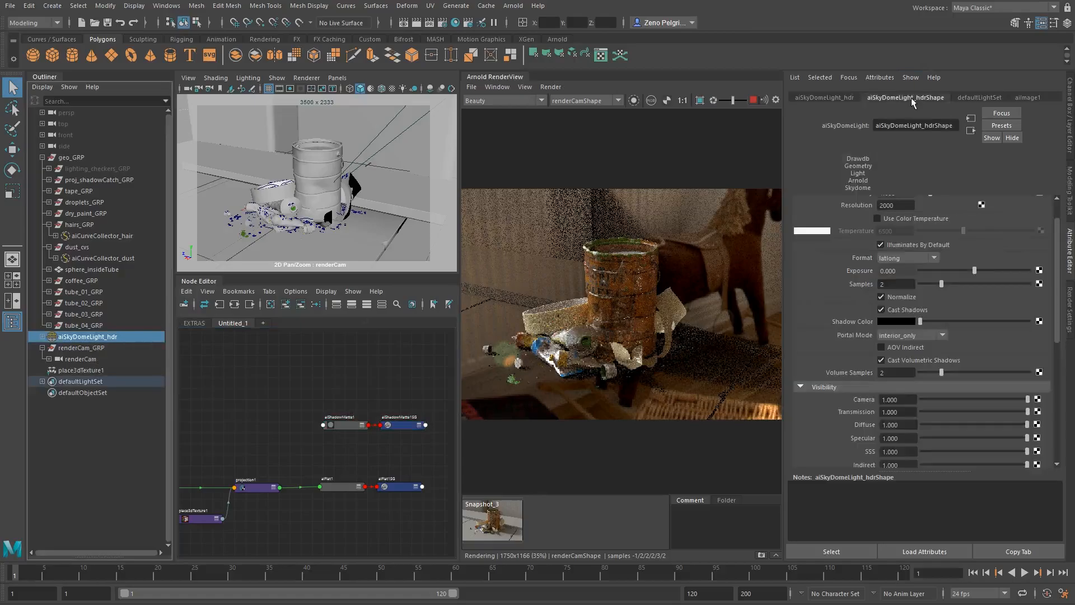
left_click_drag(935, 400, 838, 400)
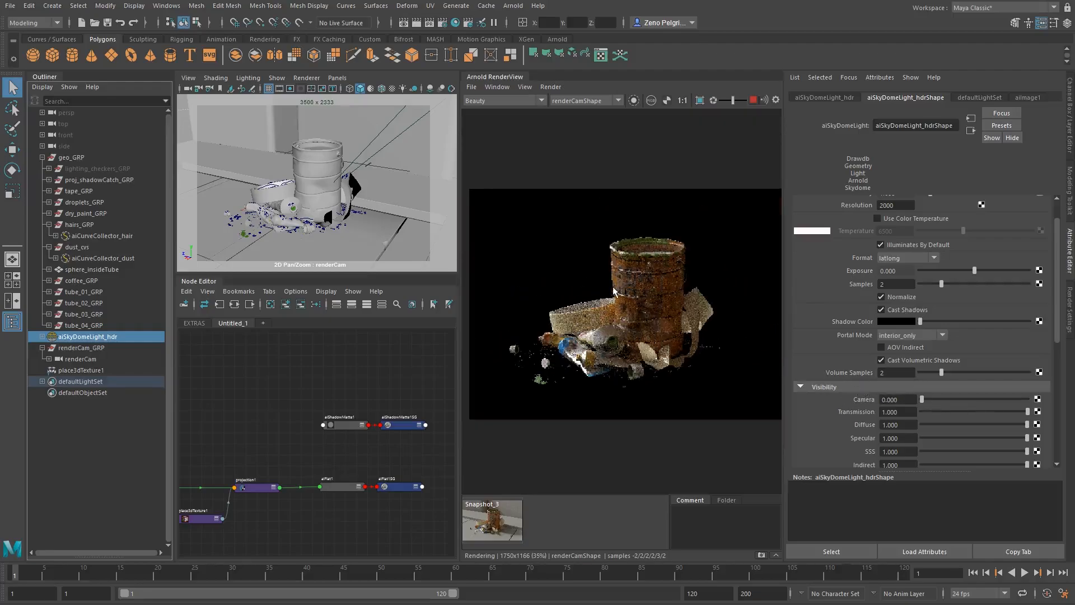
- Inspect the render's alpha channel around the can and its shadows, and return to the color display
middle_click_drag(614, 291, 616, 266)
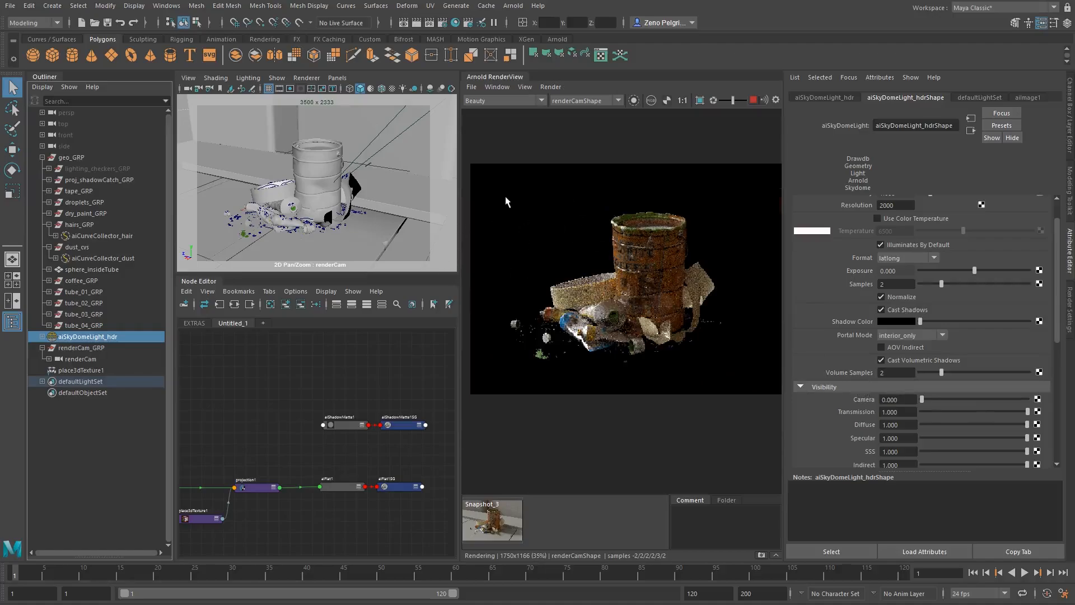
left_click(667, 100)
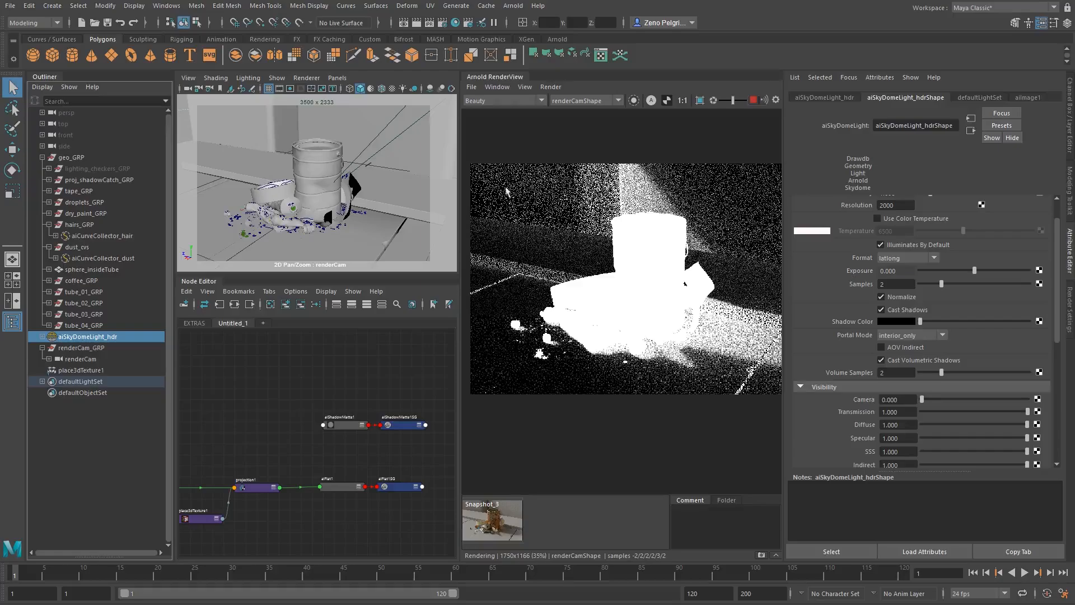
scroll(667, 306, "up", 3)
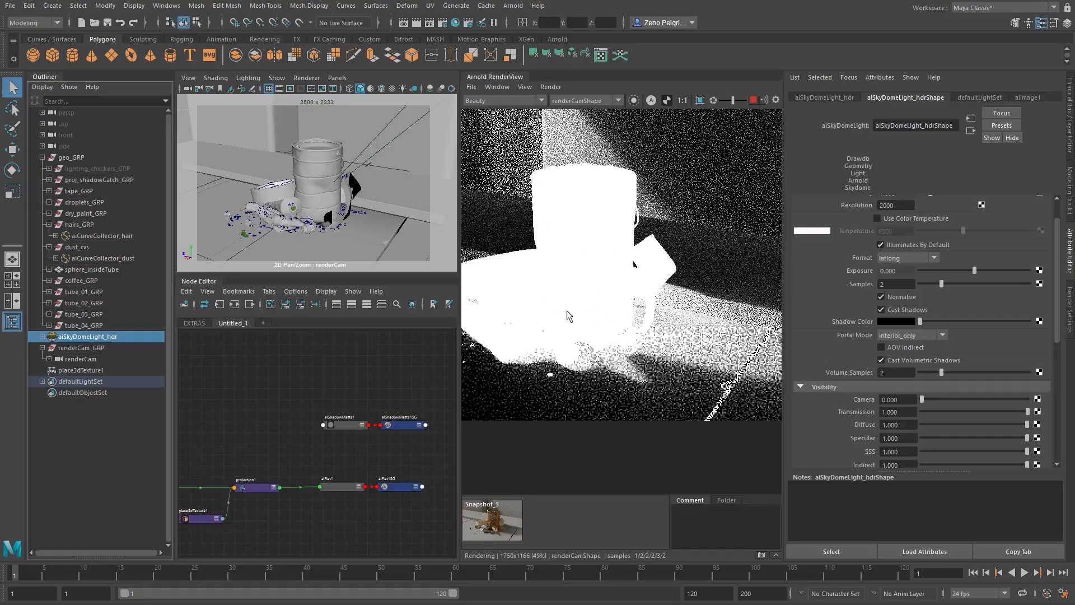
scroll(597, 367, "down", 3)
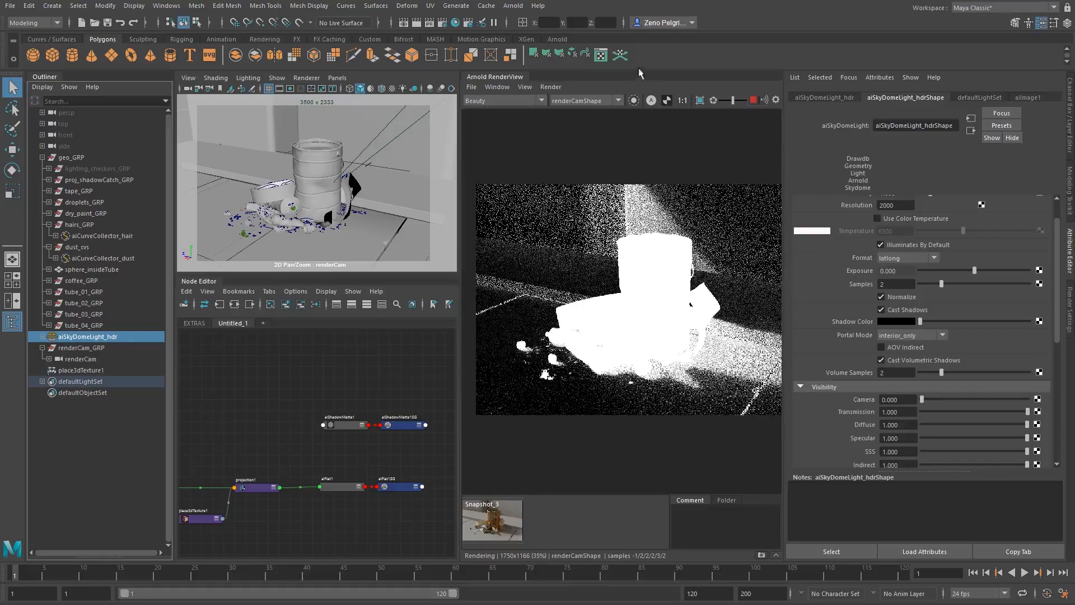
left_click(651, 100)
- Check the can at 1:1 scale, fit the whole render in view and display Snapshot_3 for comparison
left_click(682, 100)
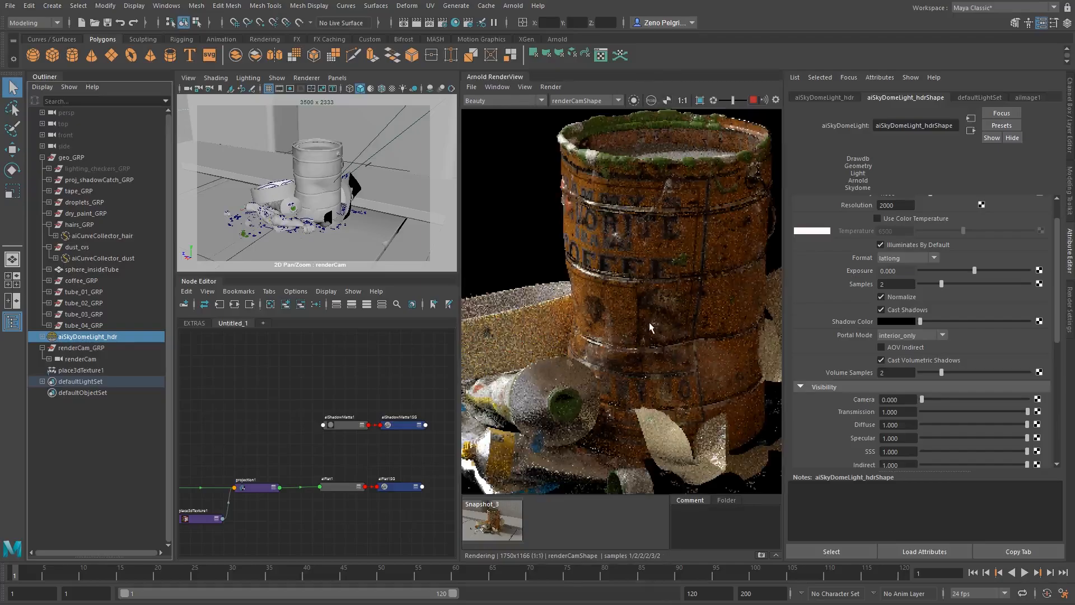
left_click(494, 524)
left_click(539, 525)
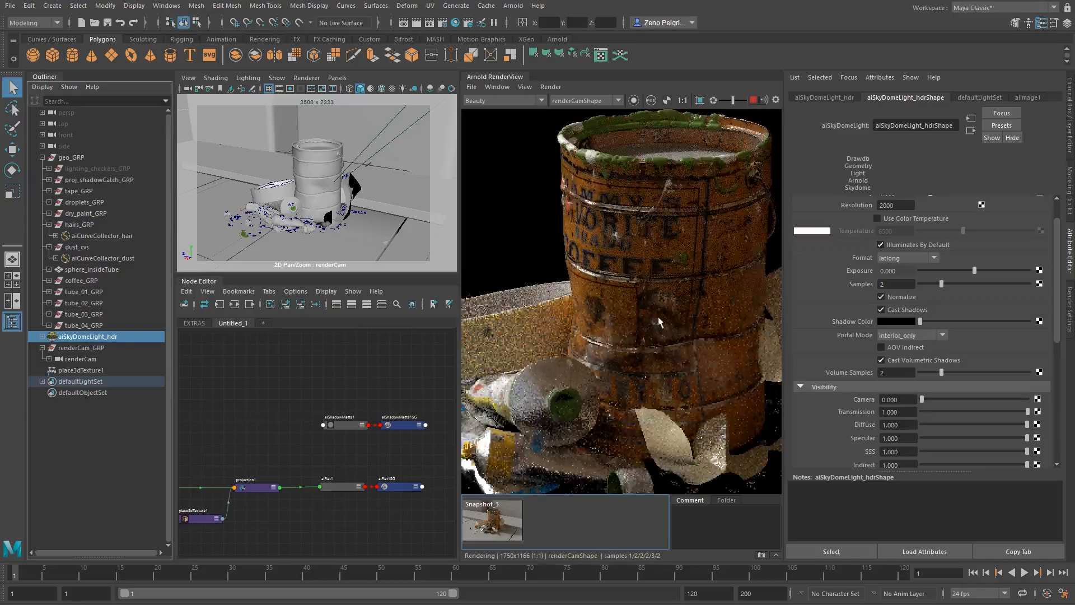
key("f")
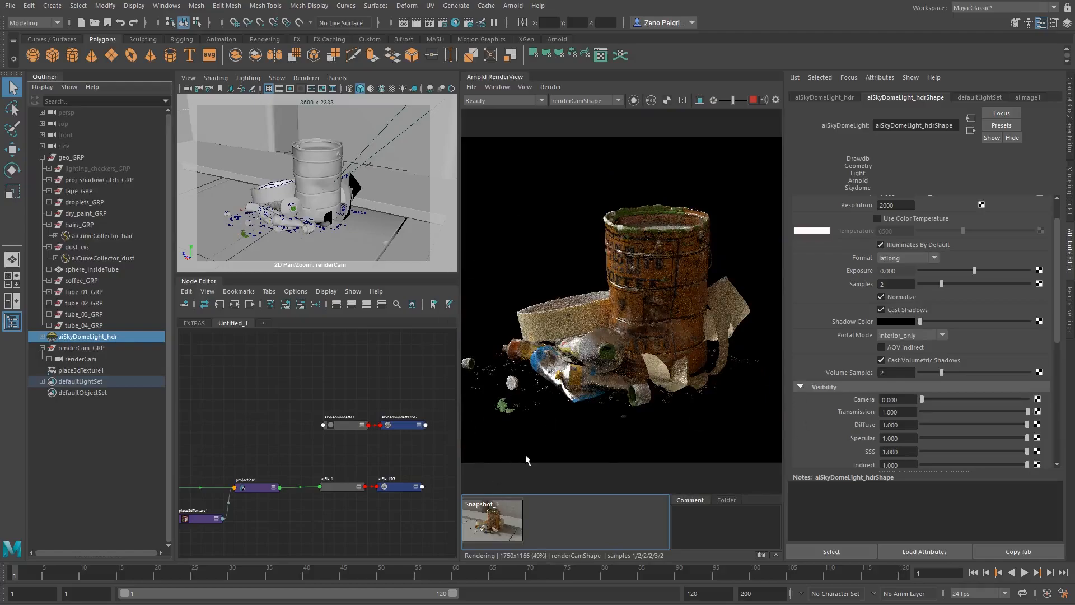
left_click(501, 527)
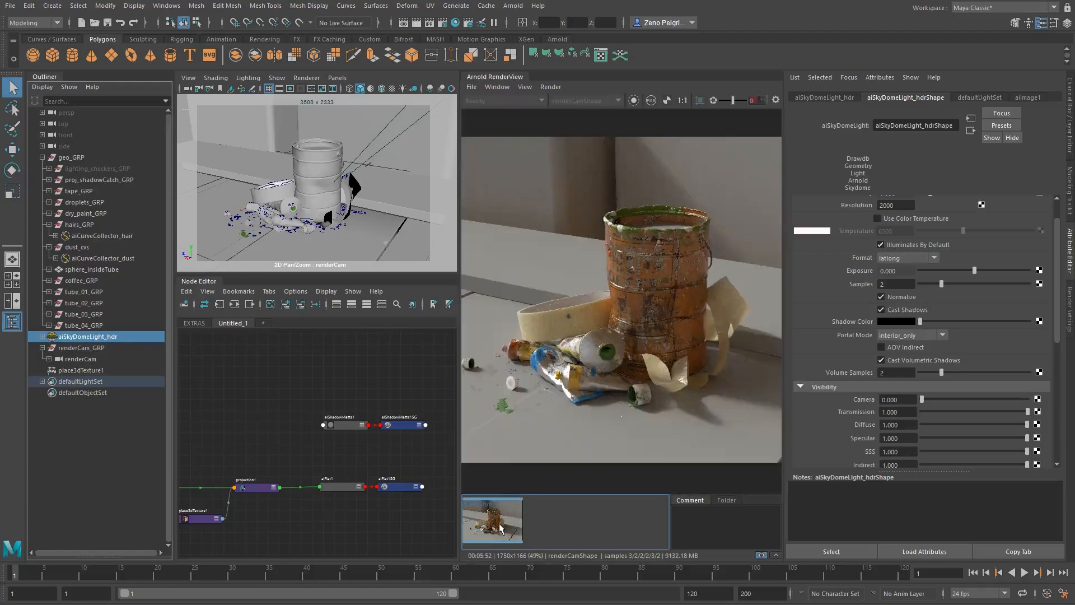
- Switch from the snapshot back to the current render and create an aiComposite node beside the aiFlat network
left_click(502, 527)
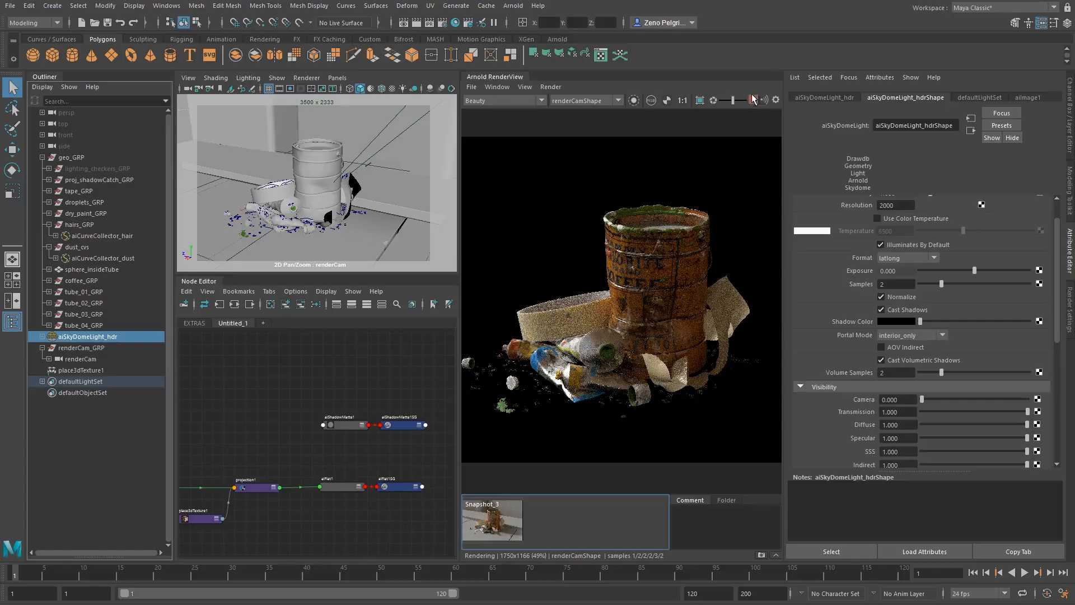
middle_click_drag(367, 437, 290, 402, "alt")
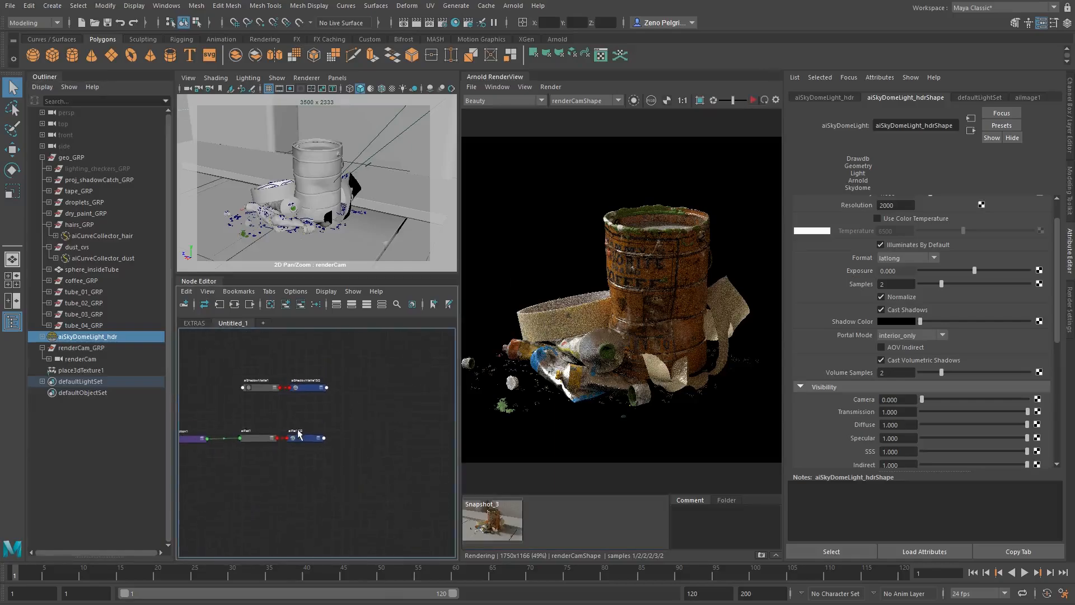
key("Tab")
type("aico")
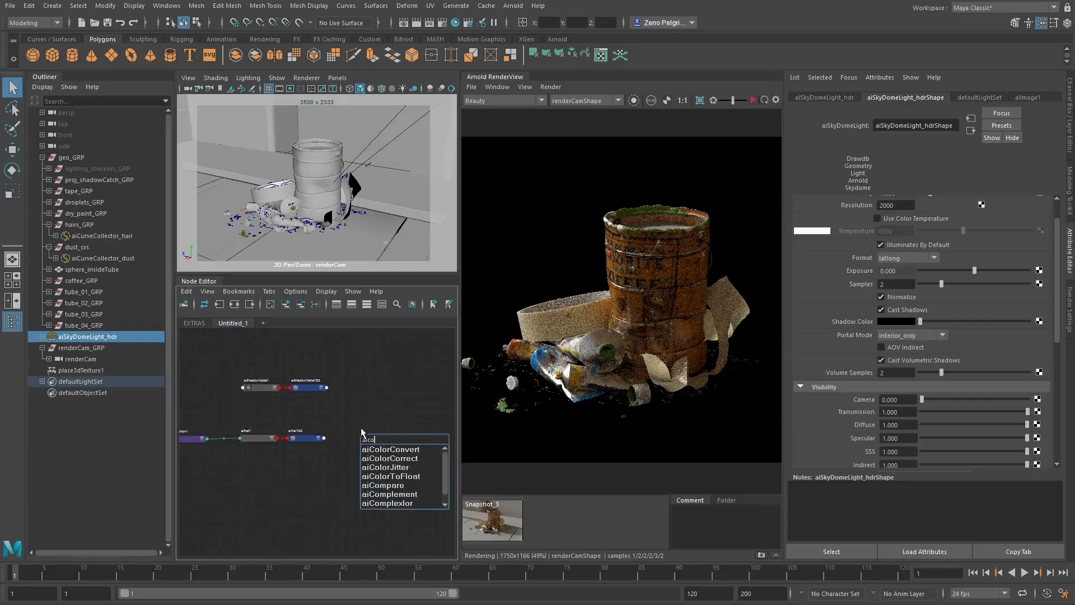
type("mp")
key("Down")
key("Down")
key("Down")
key("Down")
key("Return")
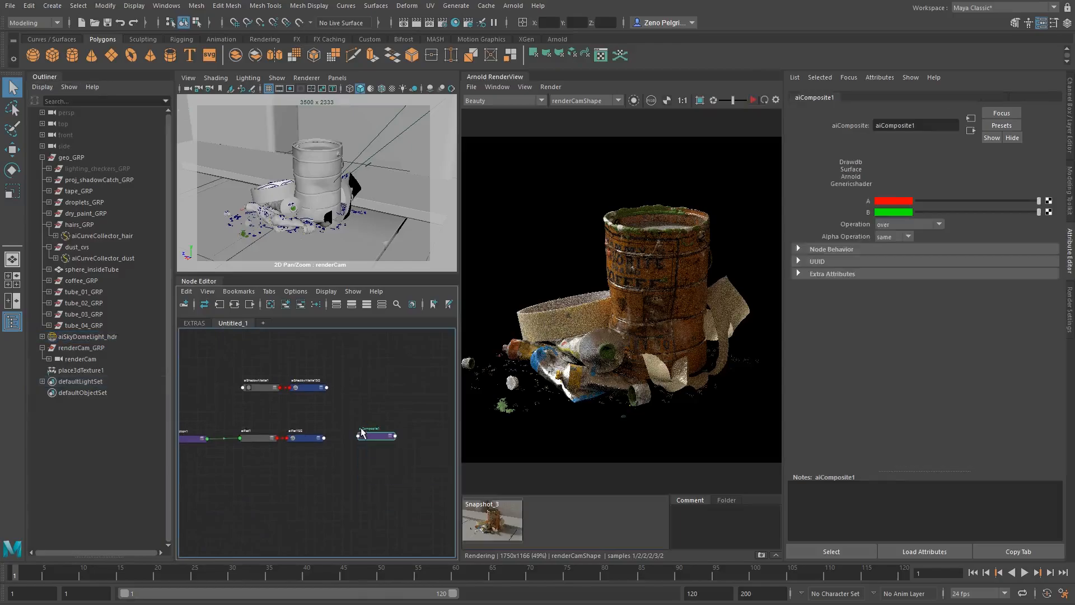
- Place the aiComposite node between the two networks and connect projection1 to its A input and aiShadowMatte1 to B
left_click_drag(380, 439, 302, 413)
middle_click_drag(303, 412, 412, 415, "alt")
left_click_drag(398, 408, 398, 415)
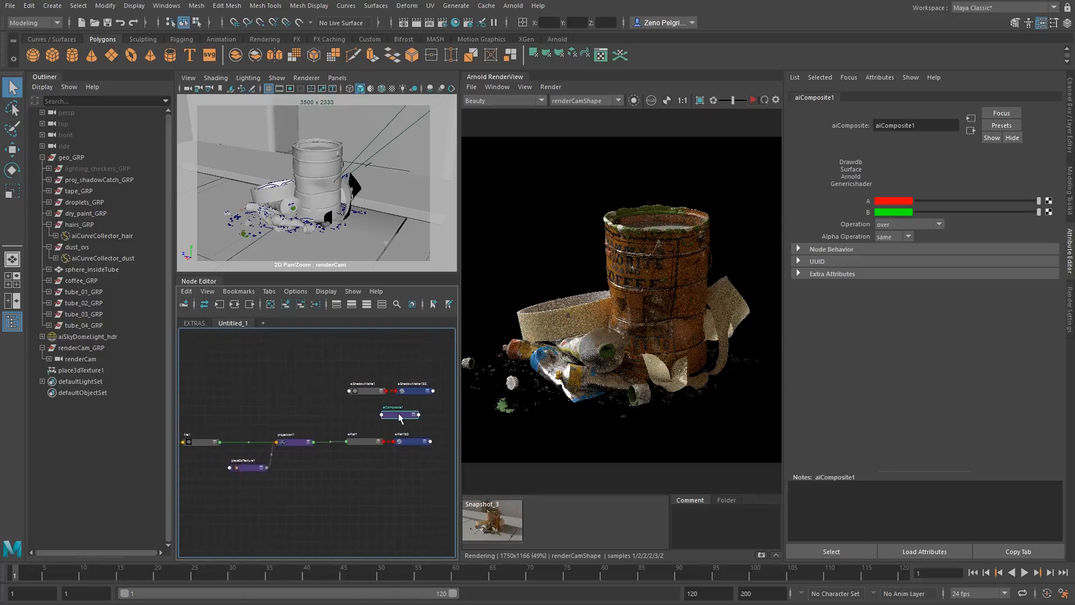
right_click_drag(343, 414, 397, 418, "alt")
middle_click_drag(397, 418, 384, 431, "alt")
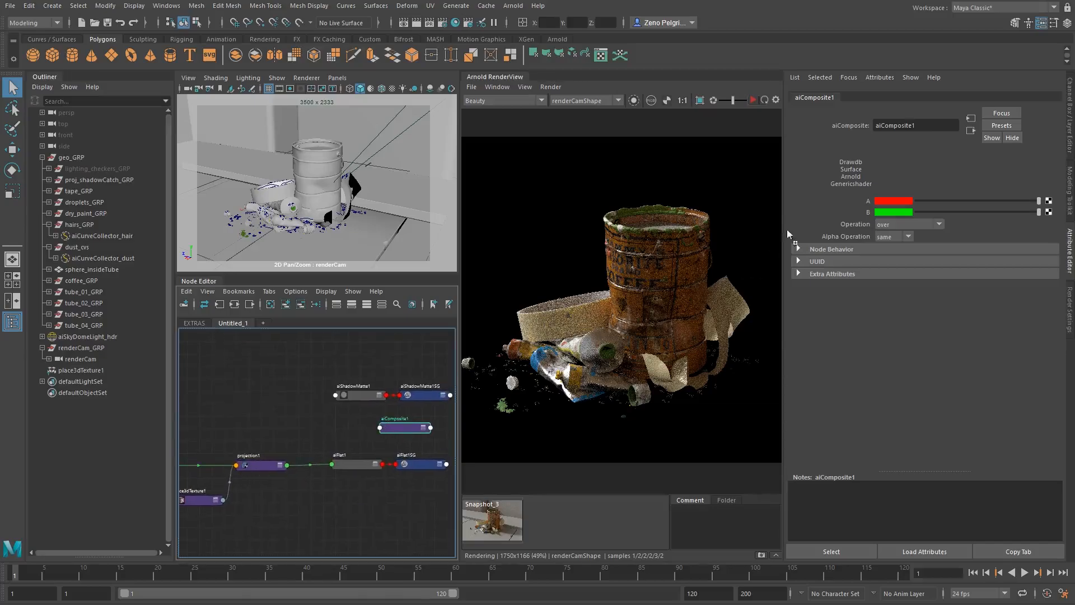
middle_click_drag(254, 470, 871, 203)
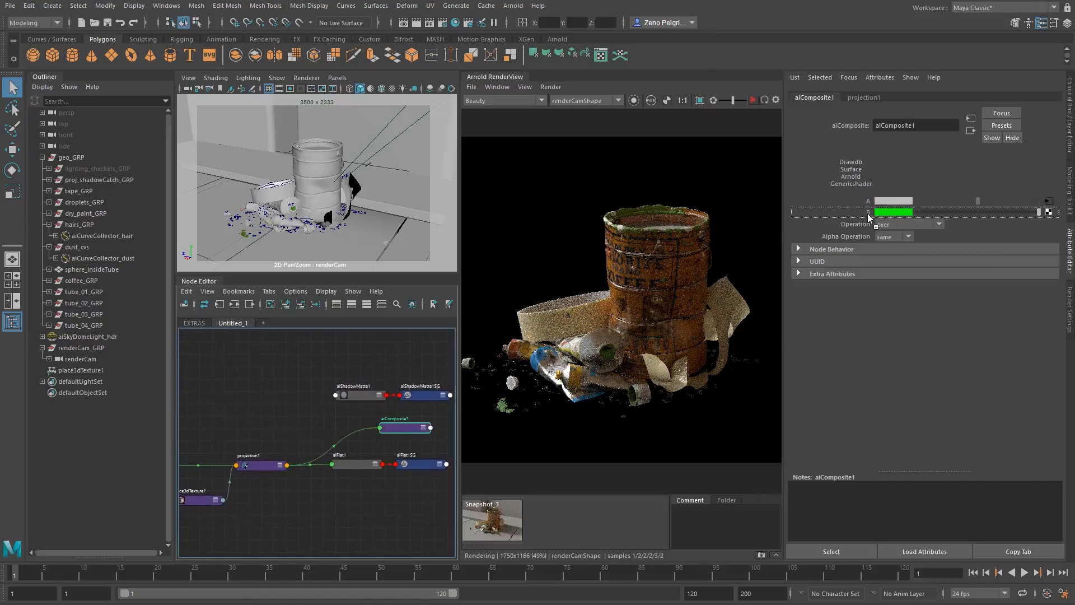
middle_click_drag(869, 217, 871, 218)
middle_click_drag(434, 431, 360, 427, "alt")
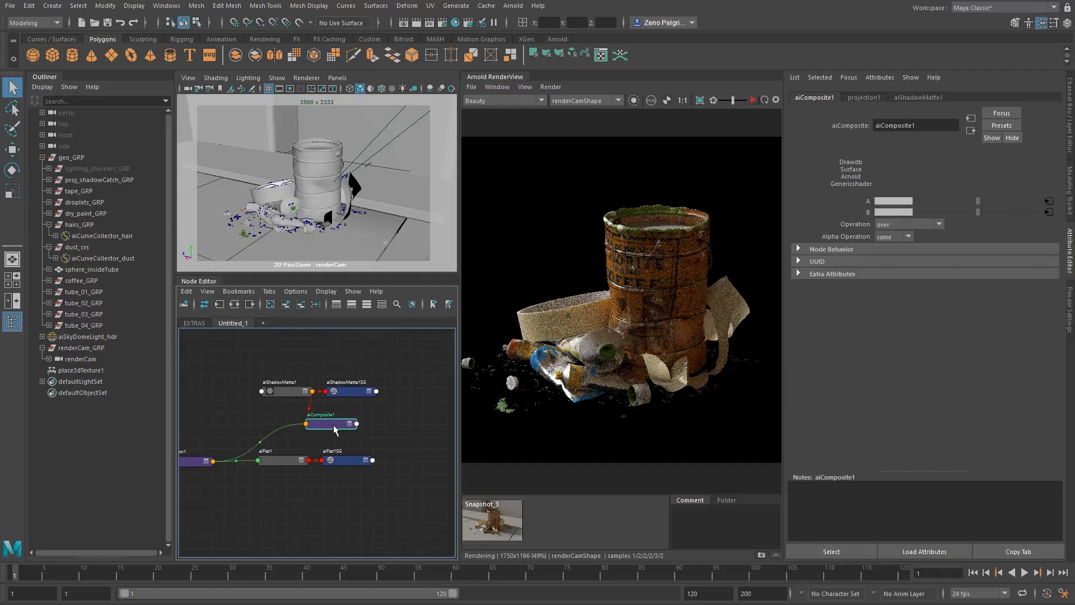
- Delete aiShadowMatte1SG, aiFlat1 and aiFlat1SG, and line up aiComposite1 with the projection node below aiShadowMatte1
left_click_drag(334, 426, 385, 430)
left_click(352, 391)
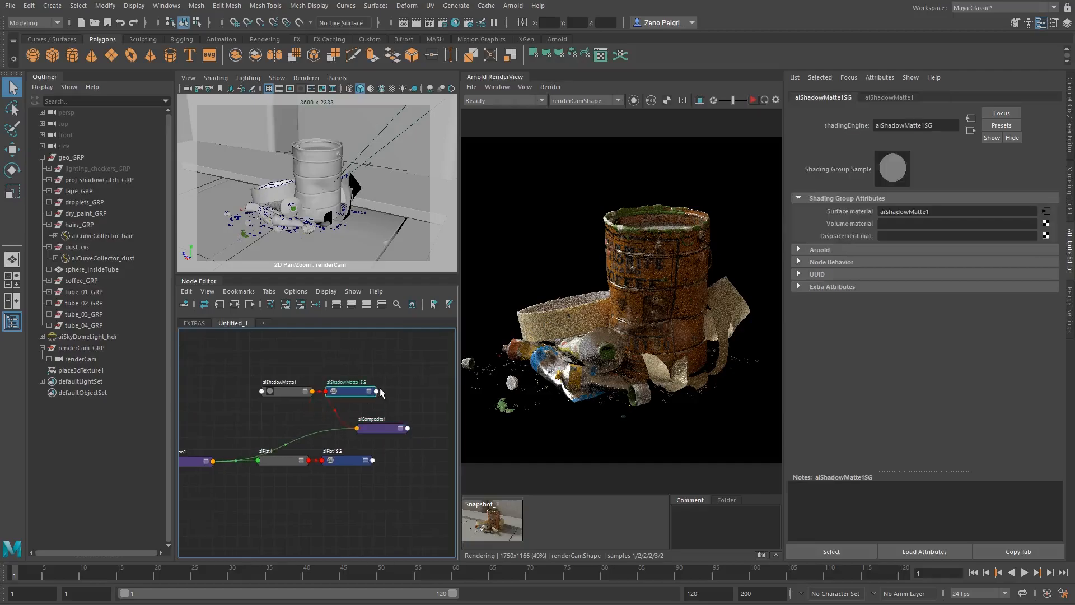
key("Delete")
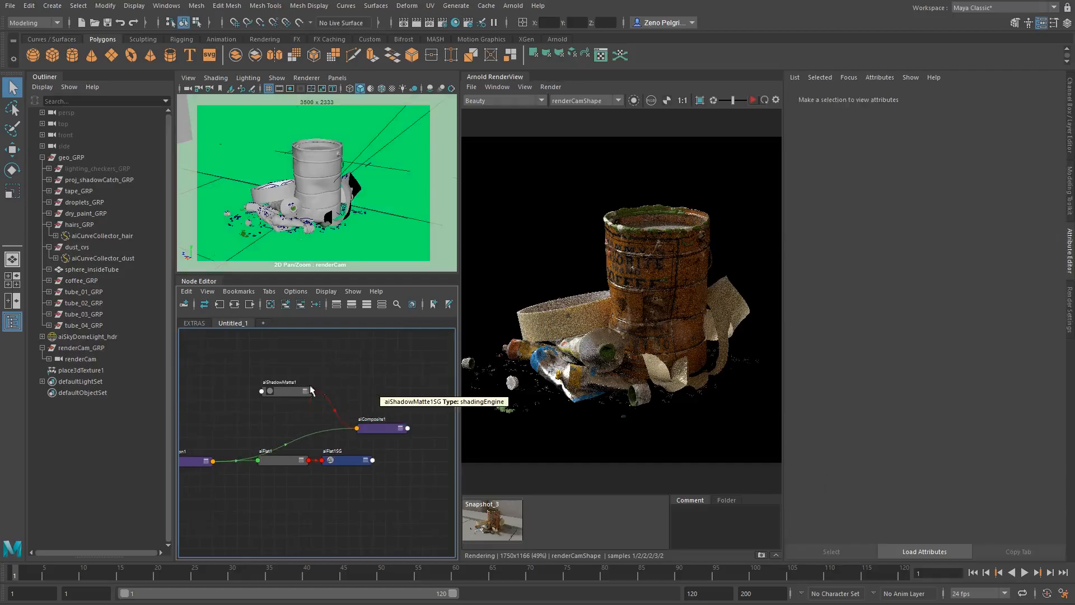
left_click_drag(293, 449, 392, 497)
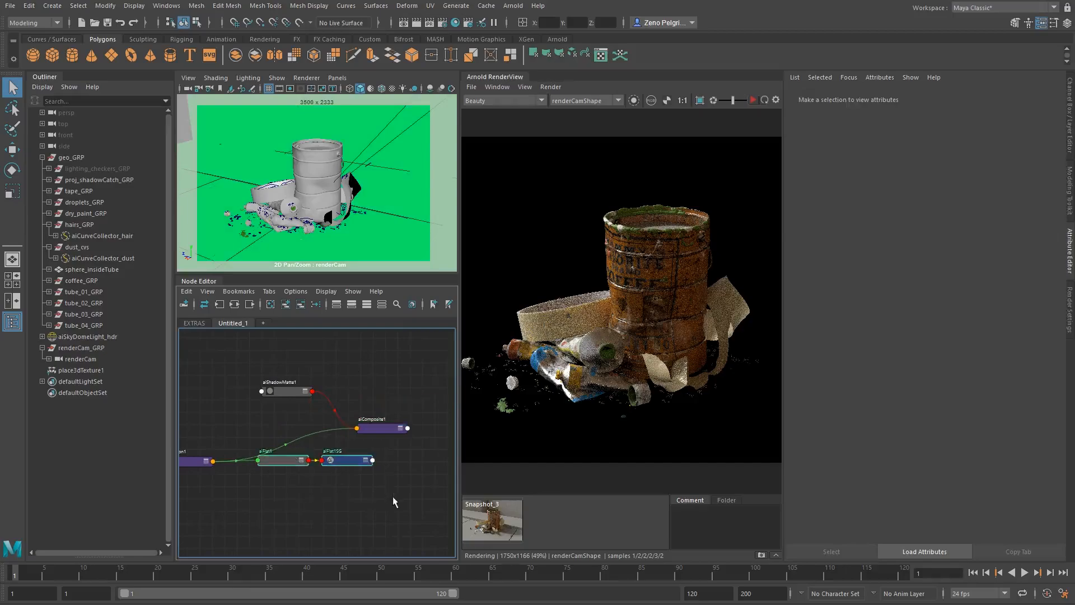
key("Delete")
left_click_drag(393, 430, 368, 465)
middle_click_drag(354, 444, 374, 409, "alt")
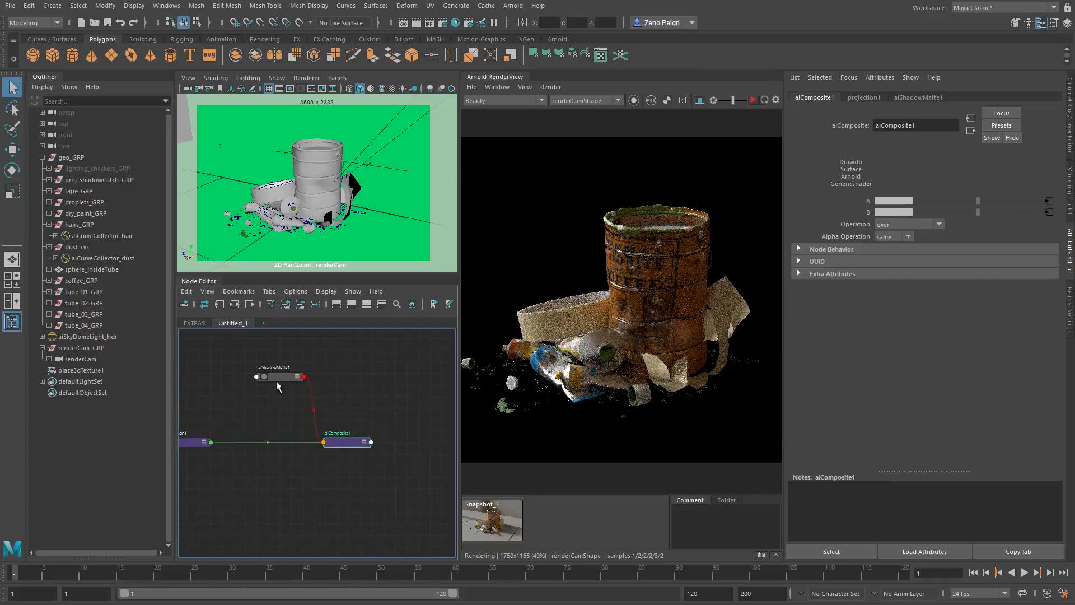
middle_click_drag(277, 385, 317, 393, "alt")
middle_click_drag(283, 443, 293, 408, "alt")
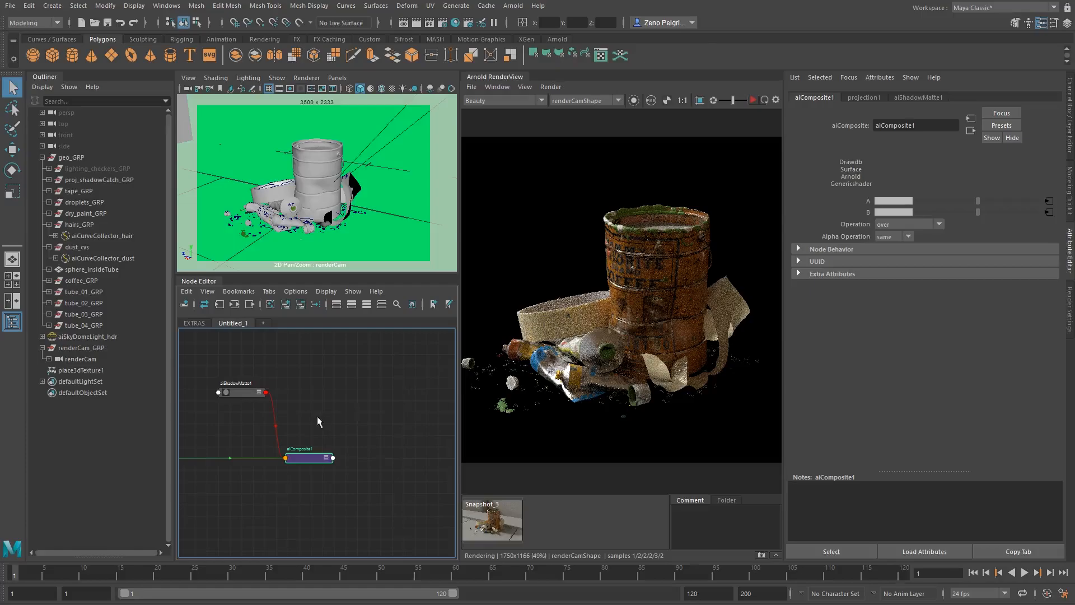
- Create an aiRaySwitch shader and place it with its shading group in line after aiComposite1
left_click(404, 412)
key("Tab")
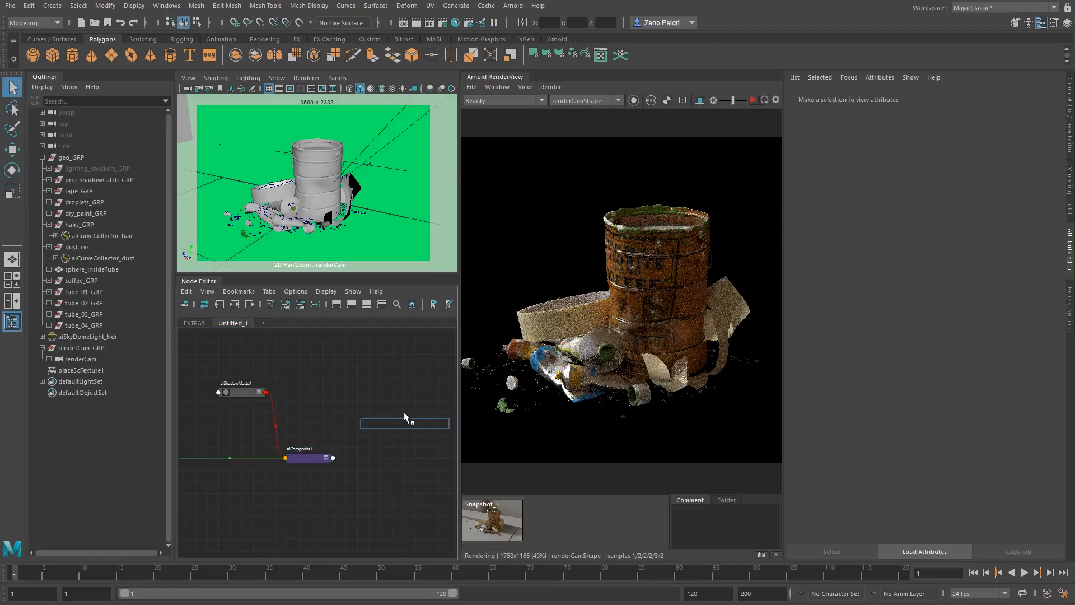
type("airay")
key("Return")
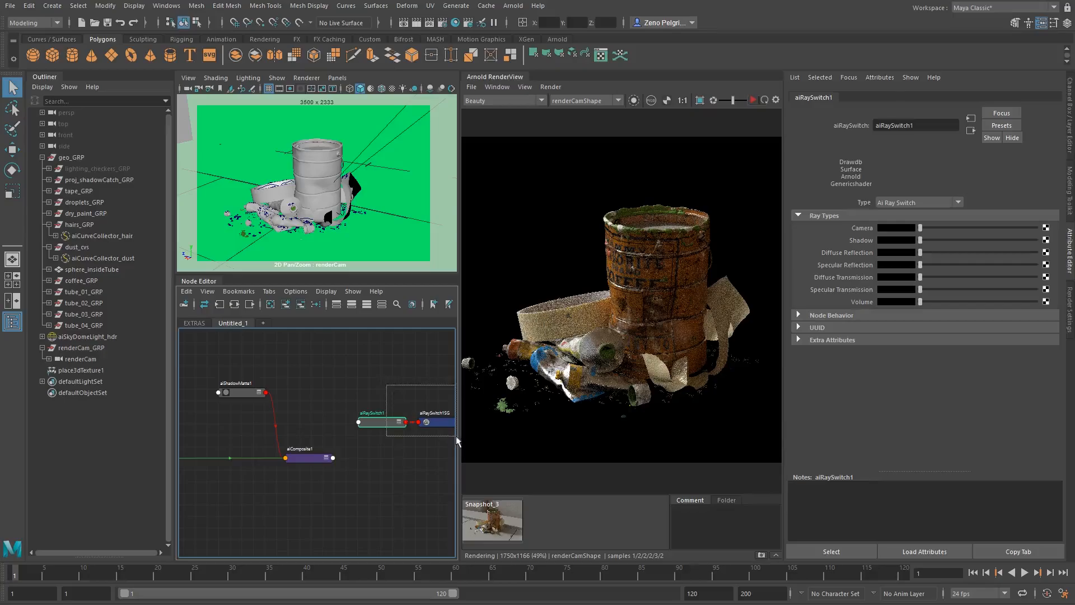
left_click_drag(446, 438, 458, 452)
left_click(395, 415)
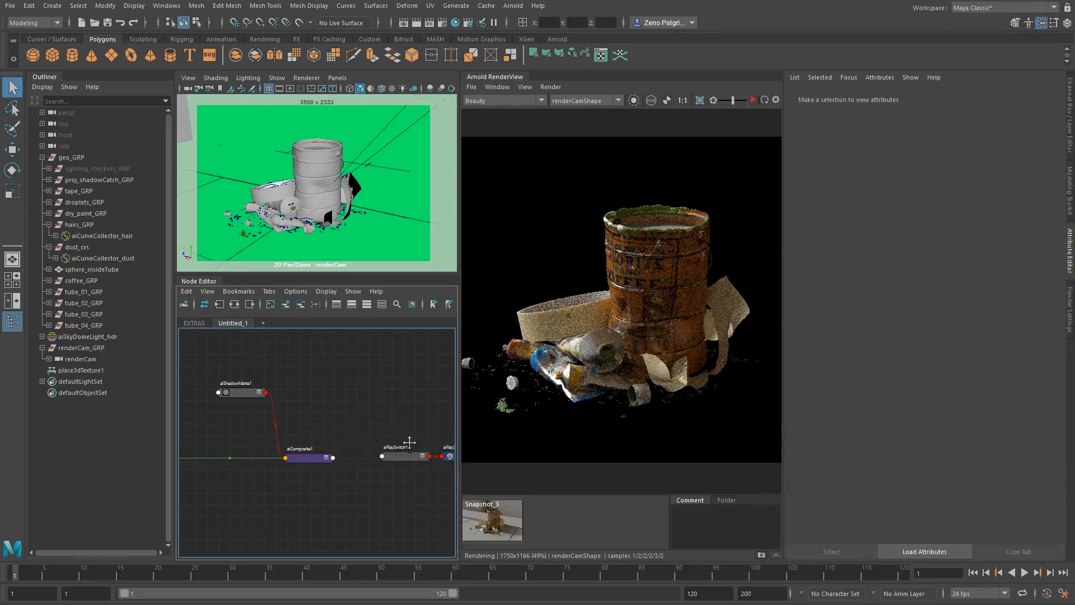
middle_click_drag(412, 439, 354, 433, "alt")
left_click(348, 449)
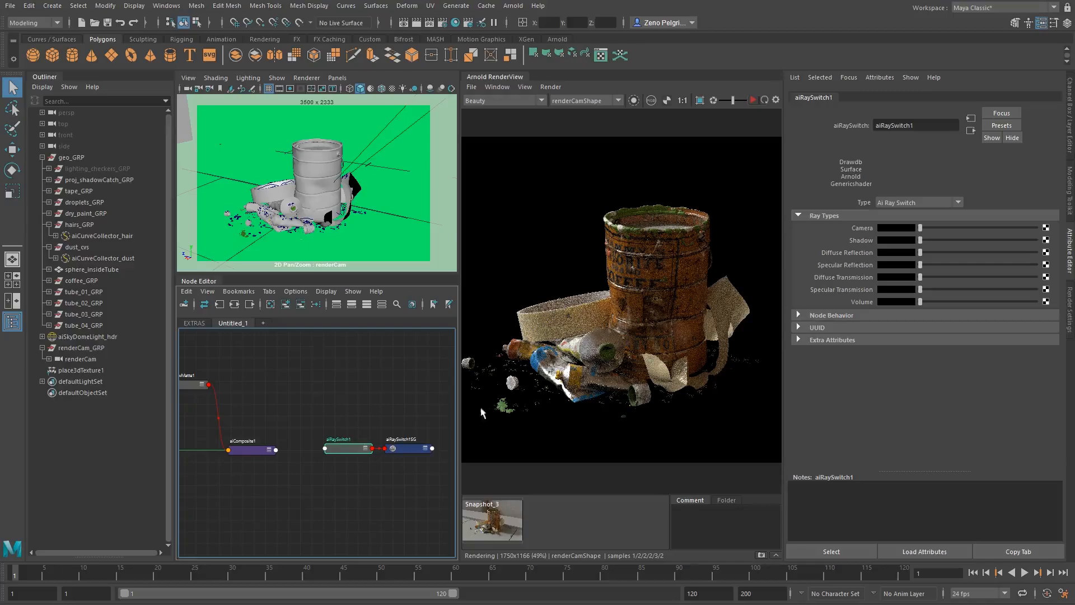
middle_click_drag(360, 447, 392, 430, "alt")
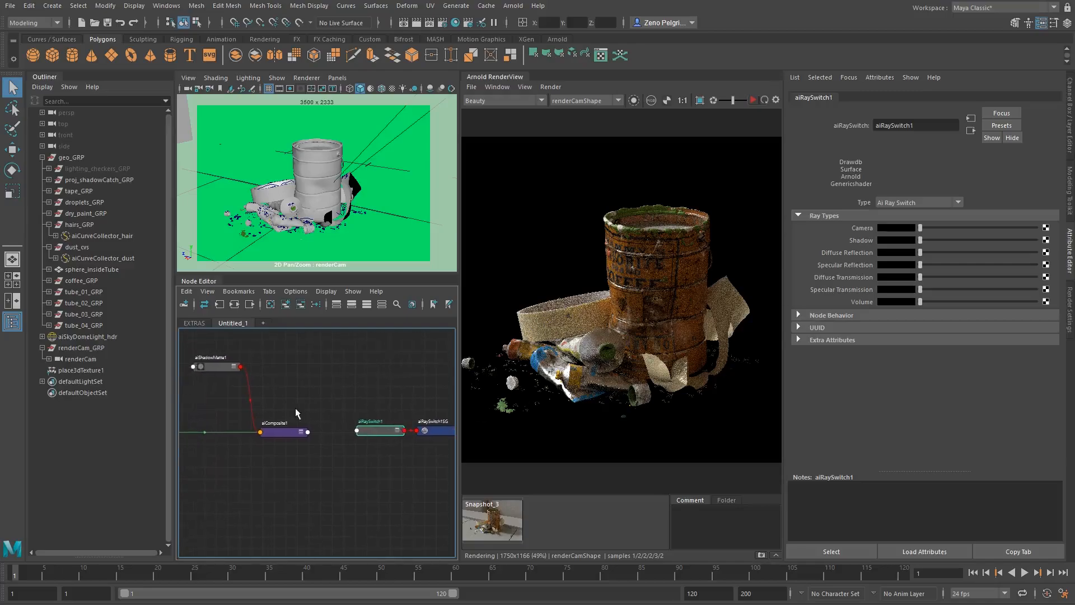
middle_click_drag(270, 420, 323, 434, "alt")
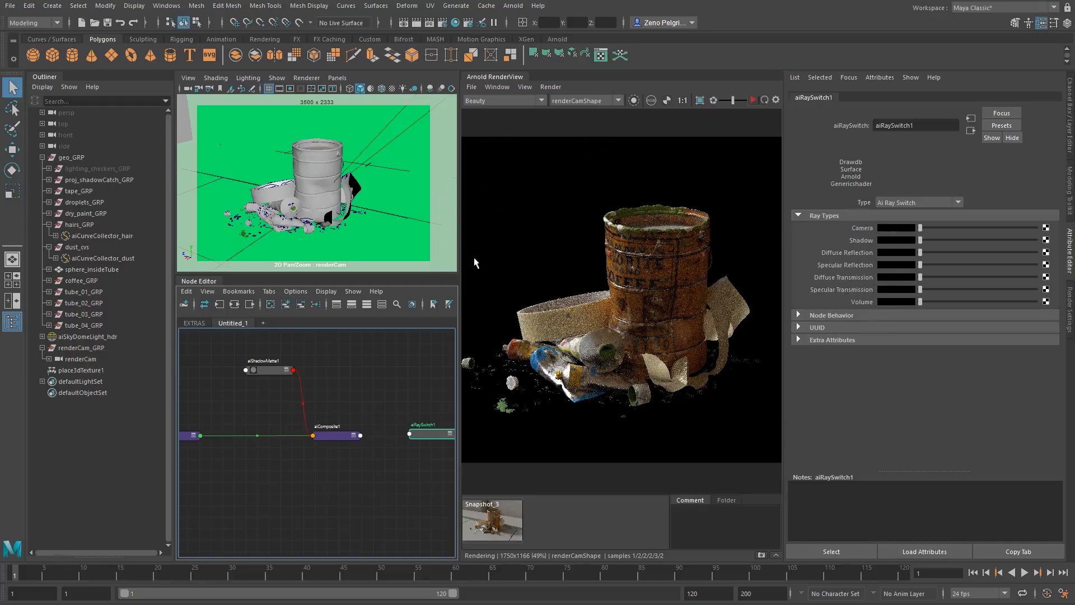
- Connect aiShadowMatte1 to the Camera ray type of aiRaySwitch1
mouse_move(541, 248)
middle_mouse_down()
mouse_move(519, 260)
mouse_move(531, 254)
middle_mouse_up()
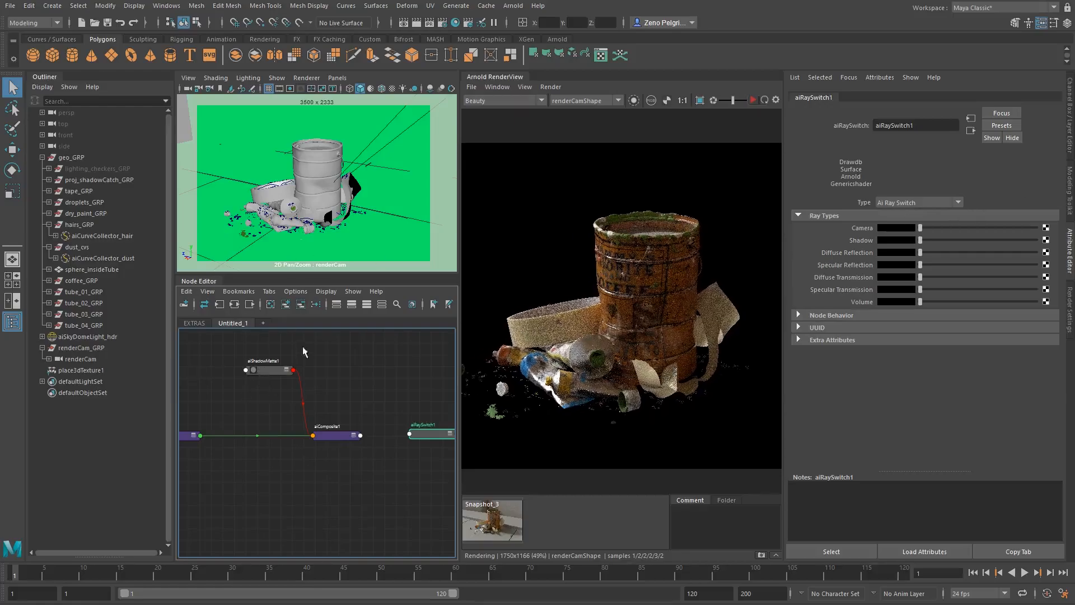
middle_click_drag(254, 369, 861, 228)
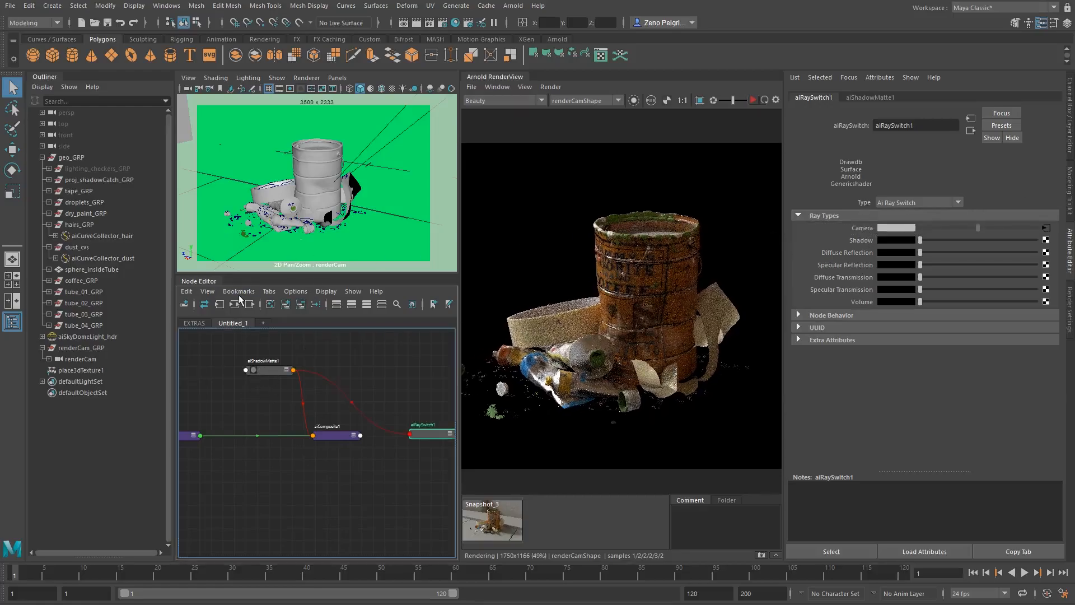
middle_click_drag(309, 377, 278, 364, "alt")
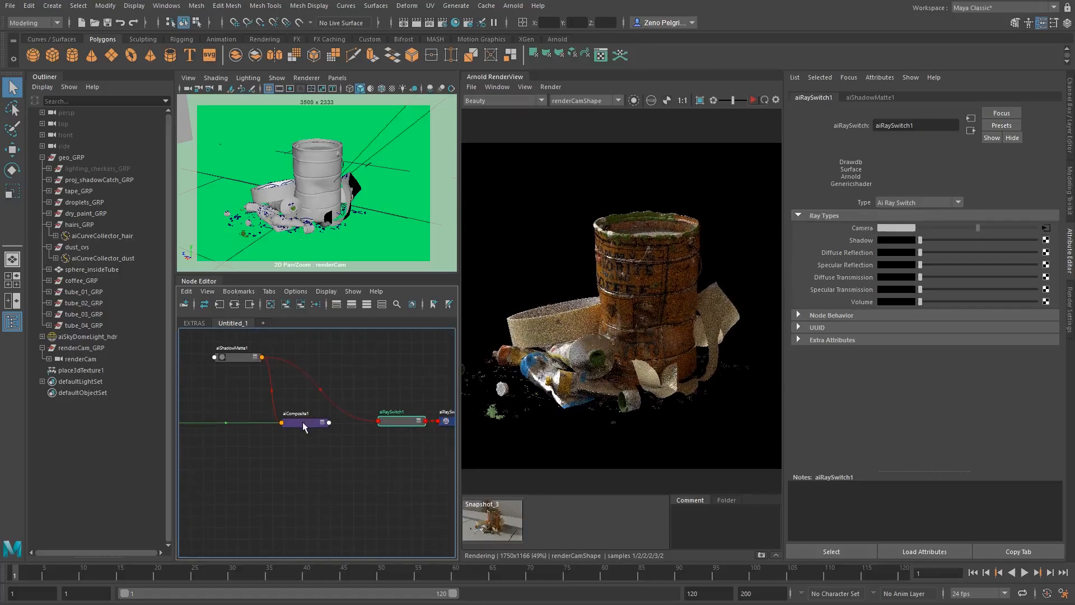
- Connect aiComposite1 to the Shadow, Diffuse Reflection, Specular Reflection, Diffuse Transmission, Specular Transmission and Volume ray types of aiRaySwitch1
middle_click_drag(303, 424, 841, 253)
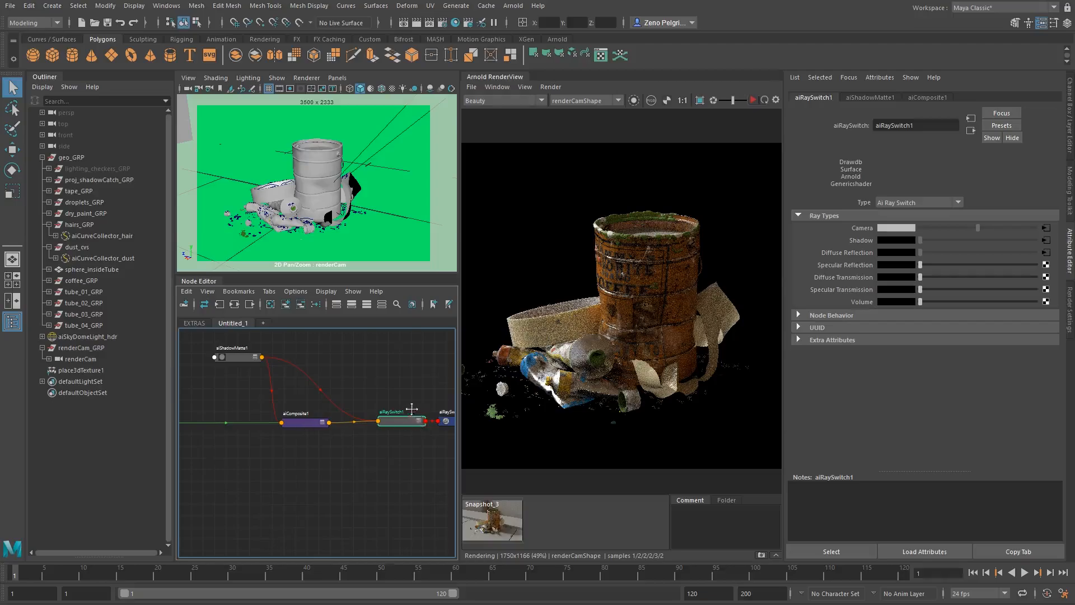
middle_click_drag(411, 410, 310, 349, "alt")
scroll(329, 367, "up", 2)
left_click(314, 358)
middle_click_drag(248, 361, 385, 396, "alt")
left_click_drag(426, 392, 427, 350)
middle_click_drag(298, 399, 896, 265)
middle_click_drag(324, 400, 829, 280)
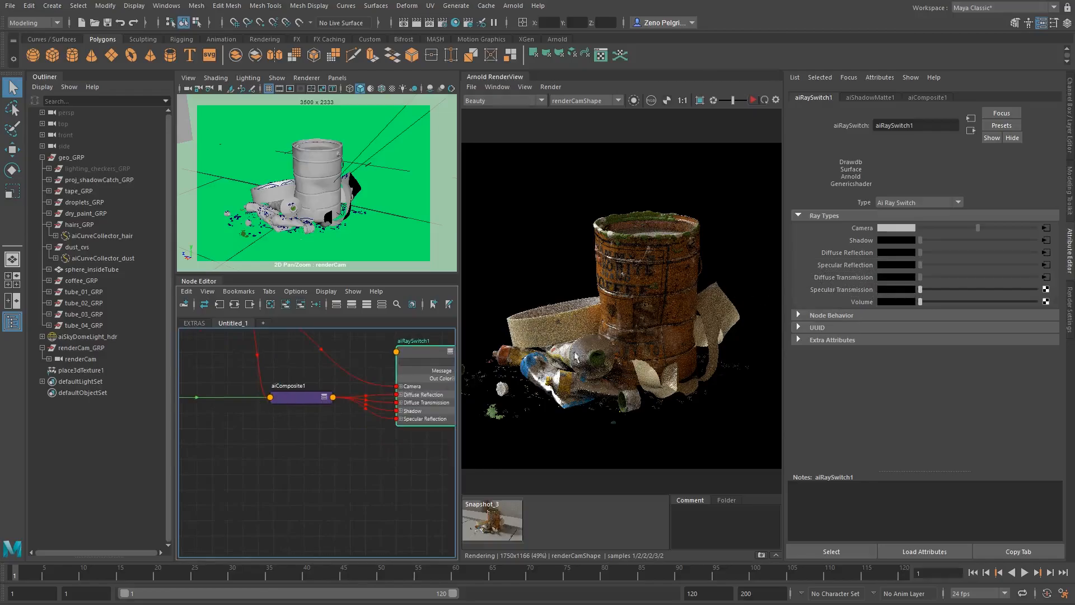
middle_click_drag(283, 399, 840, 289)
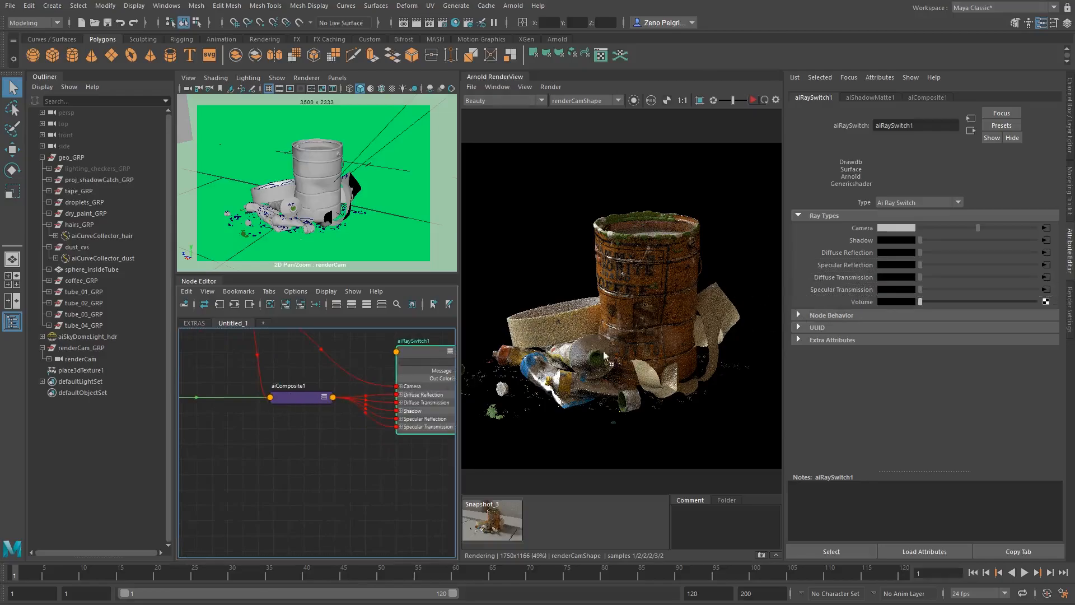
middle_click_drag(605, 355, 854, 299)
scroll(263, 448, "down", 3)
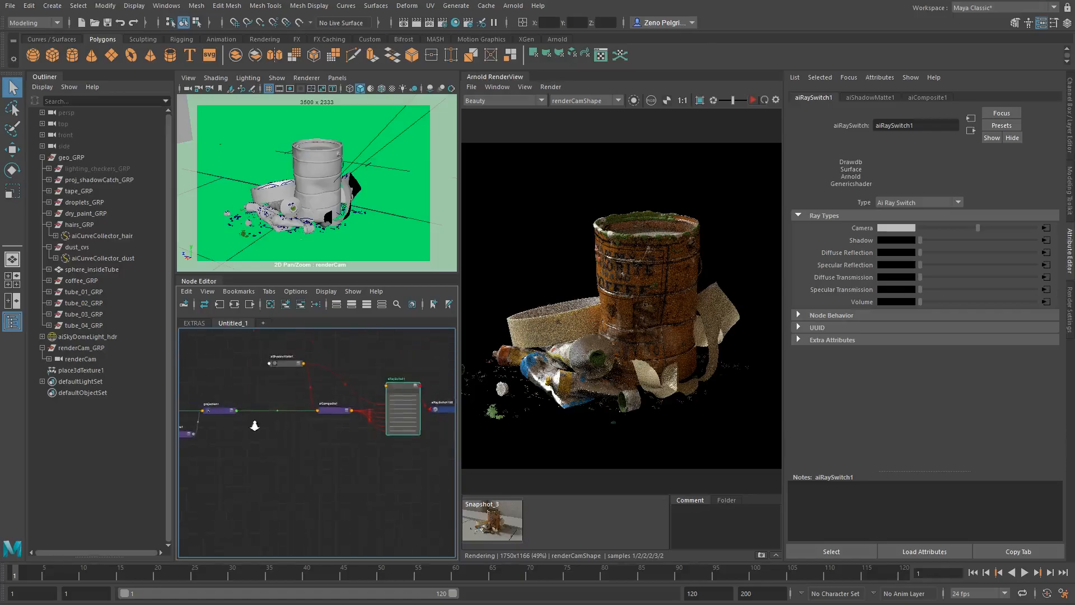
- Assign the aiRaySwitch1 shader to proj_shadowCatch_GRP and restart the Arnold render
left_click(102, 180)
right_click_drag(342, 402, 350, 356)
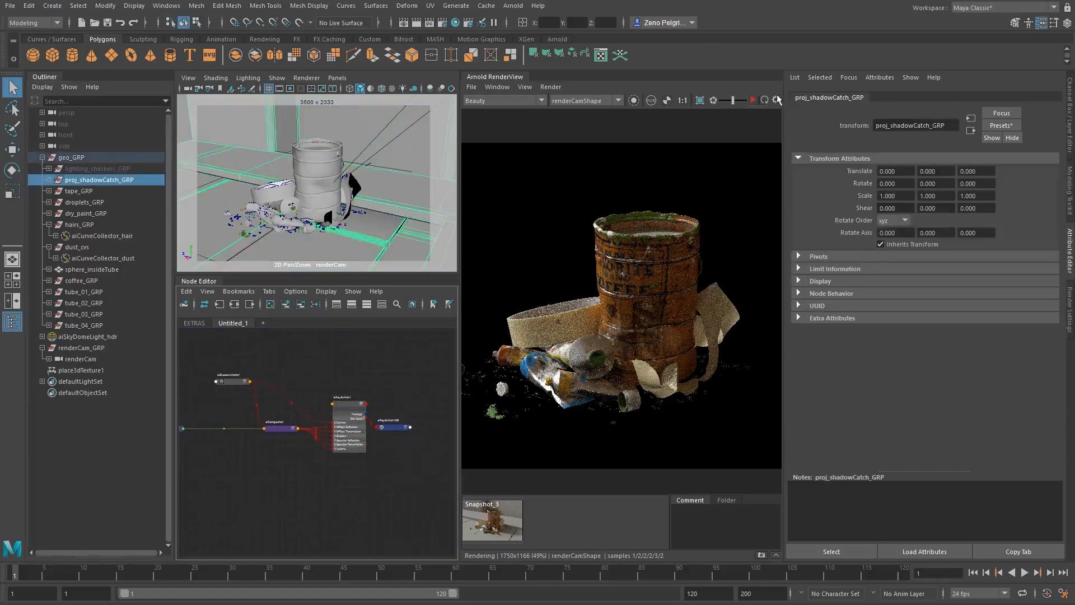
left_click(753, 102)
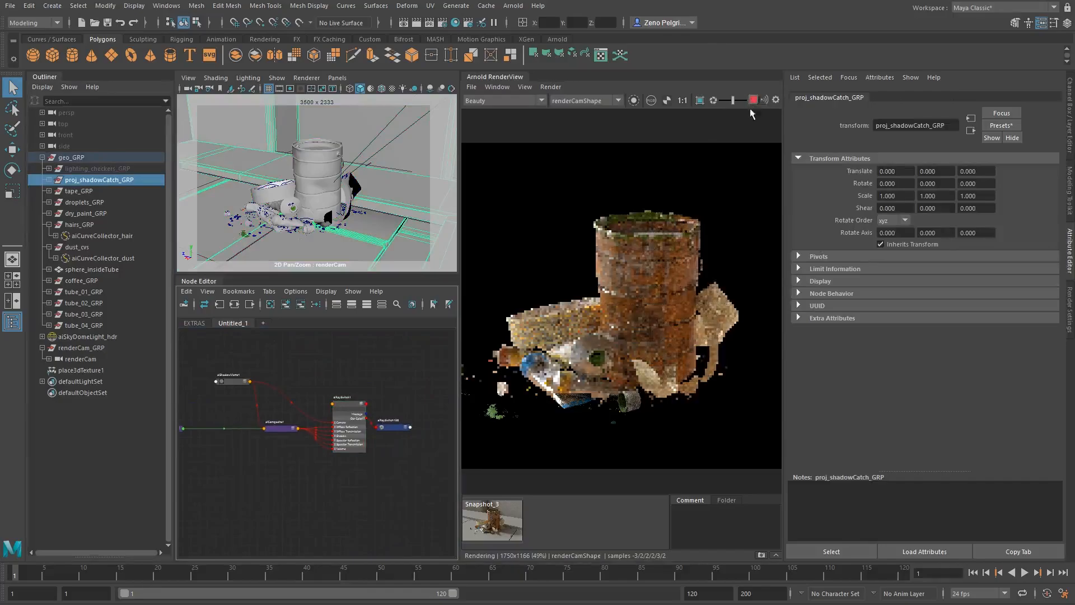
- Inspect the can and the alpha channel in the new render, return to color, and show the aiRaySwitch1 attributes
middle_click_drag(684, 277, 673, 251)
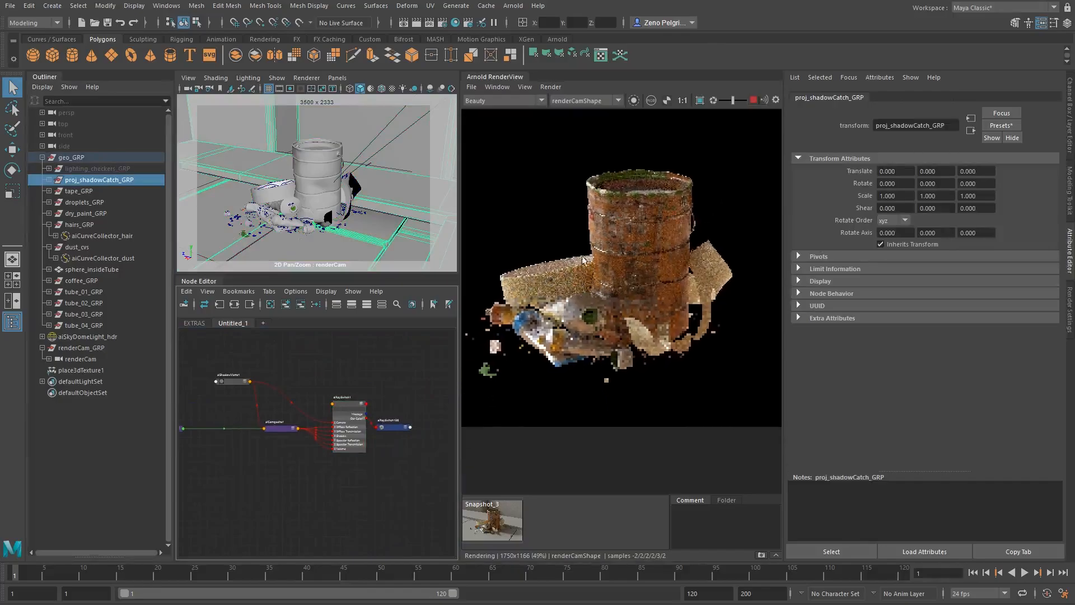
scroll(639, 247, "up", 3)
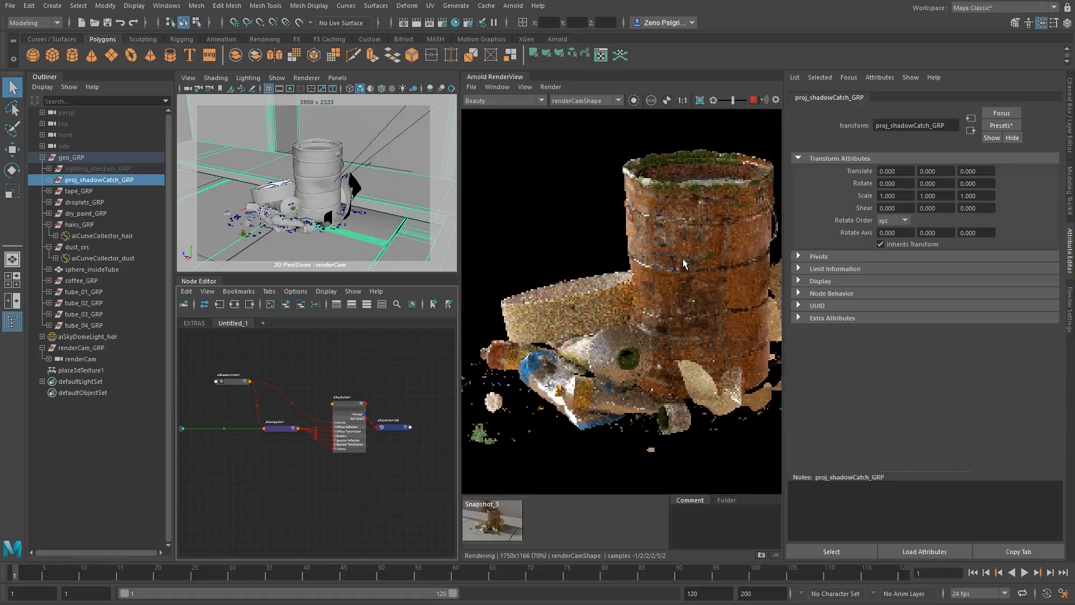
middle_click_drag(641, 265, 630, 243)
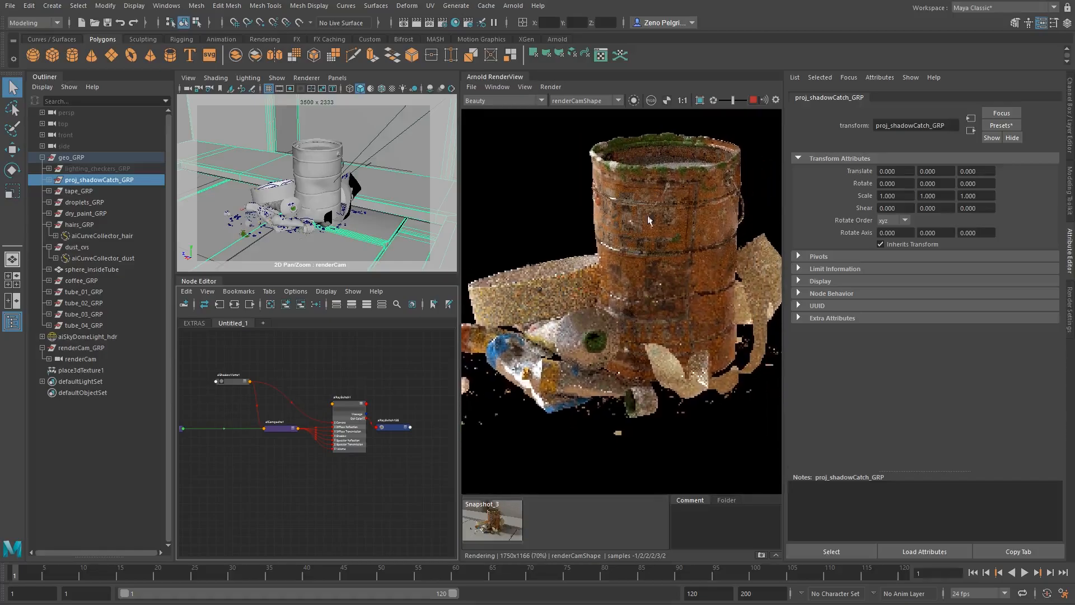
left_click(667, 99)
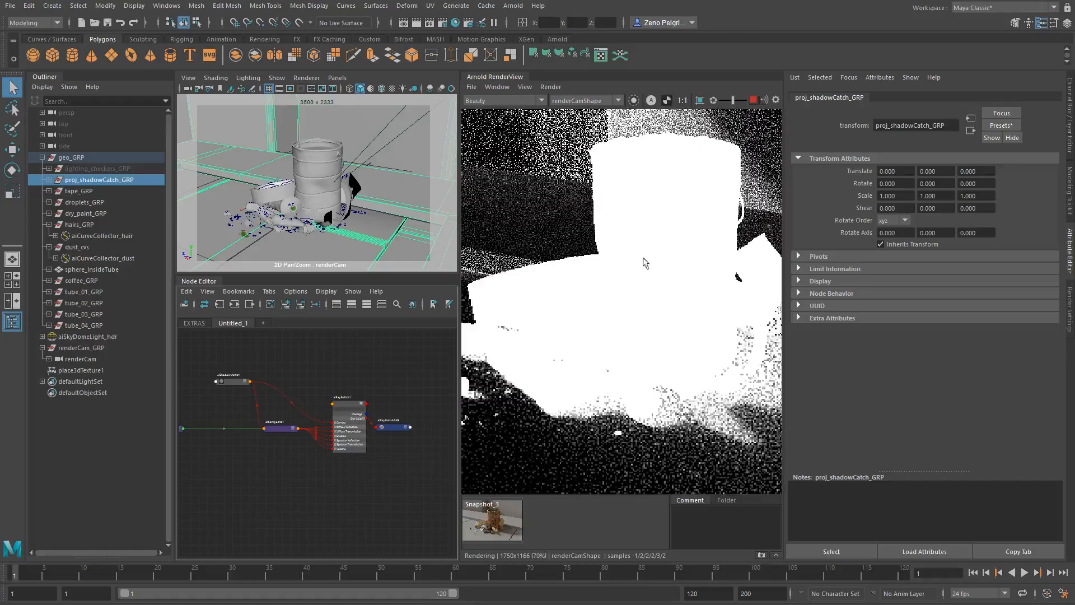
left_click(665, 100)
middle_click_drag(703, 300, 742, 273)
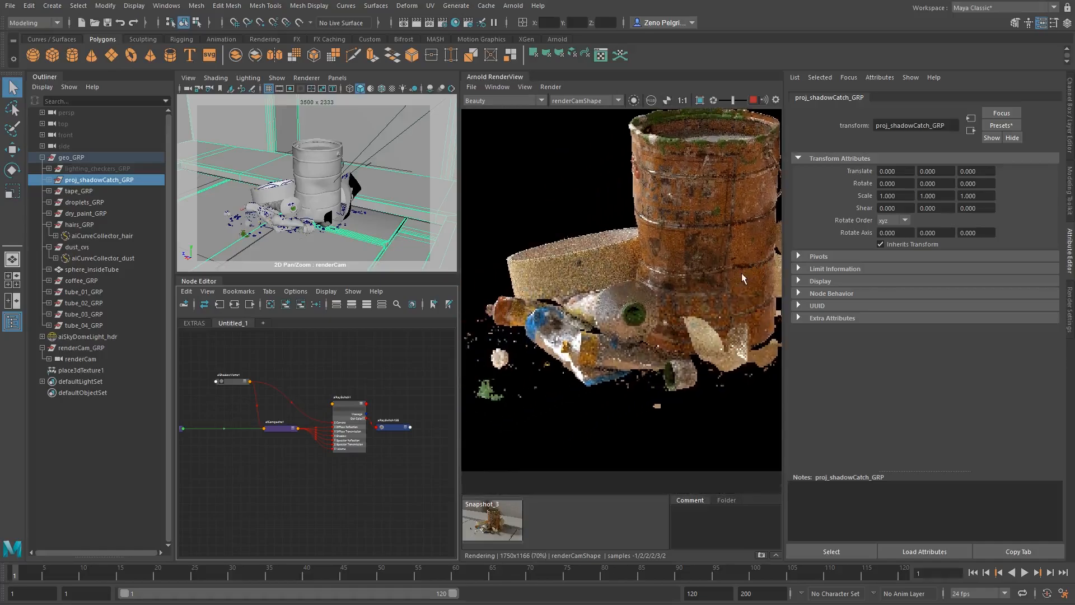
scroll(537, 324, "down", 3)
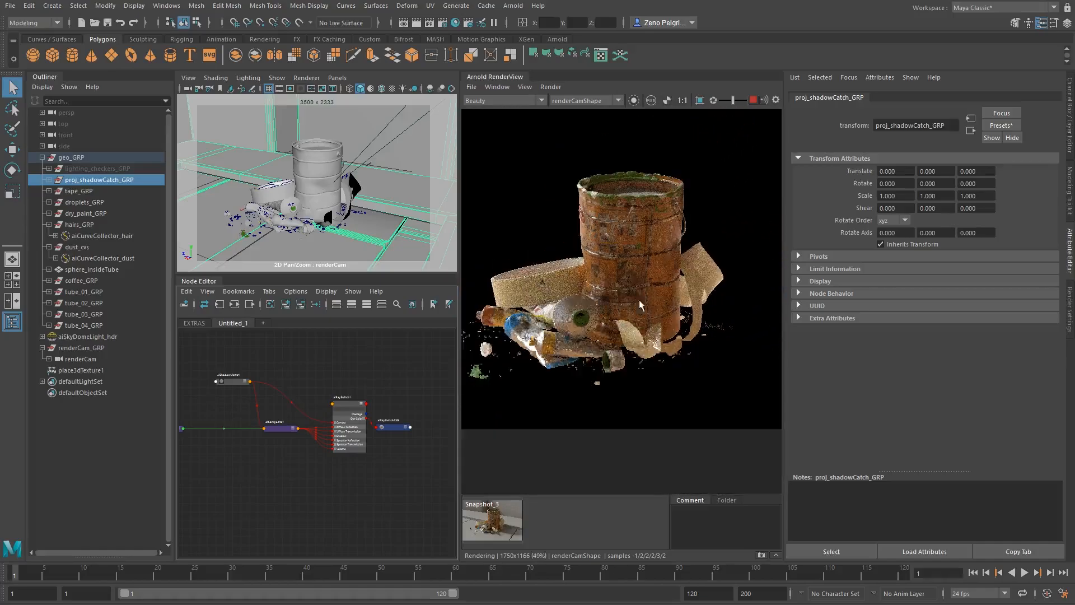
left_click(341, 406)
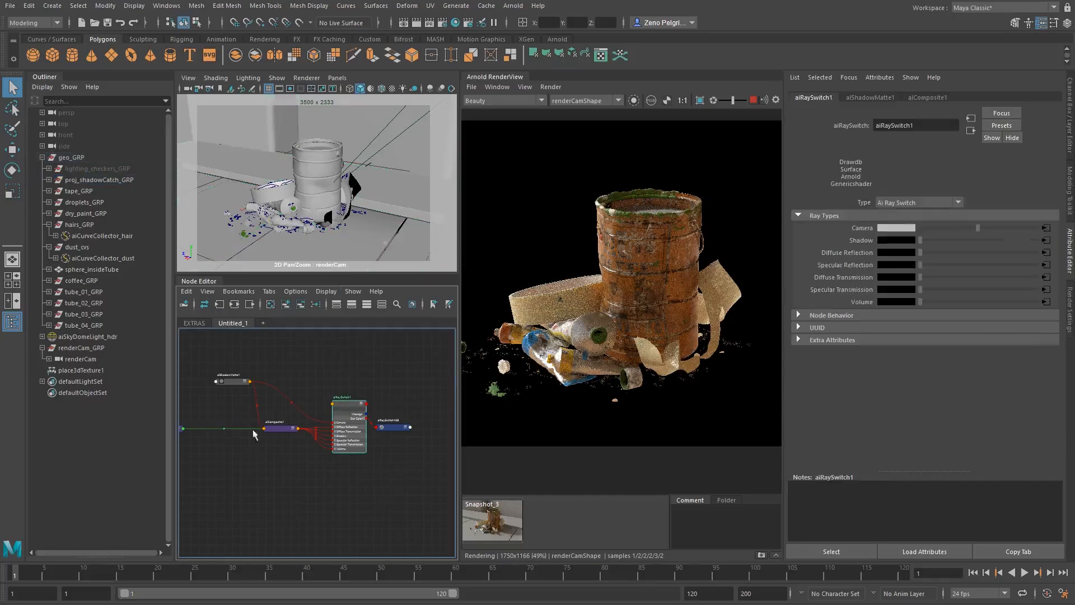
- Connect aiComposite1 to the Camera ray type of aiRaySwitch1 and inspect the resulting render
middle_click_drag(768, 244, 859, 230)
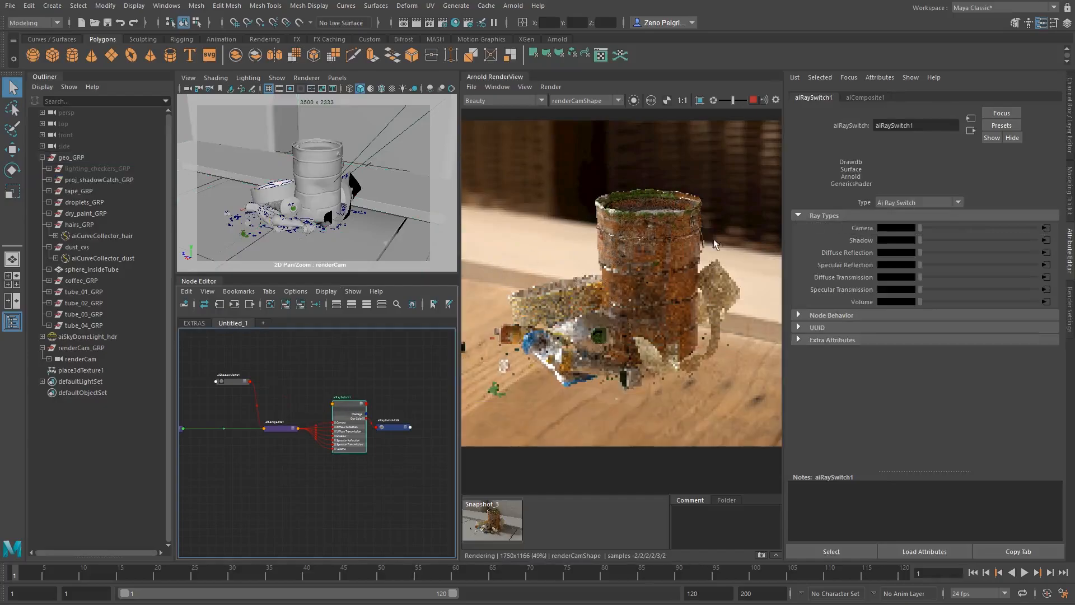
middle_click_drag(640, 278, 605, 288)
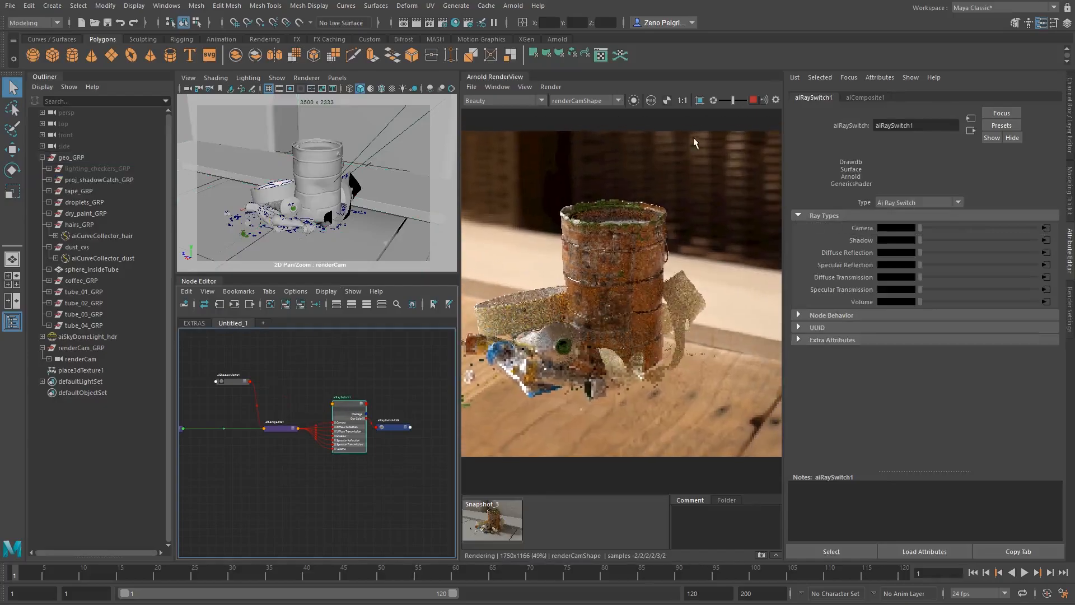
middle_click_drag(543, 178, 573, 194)
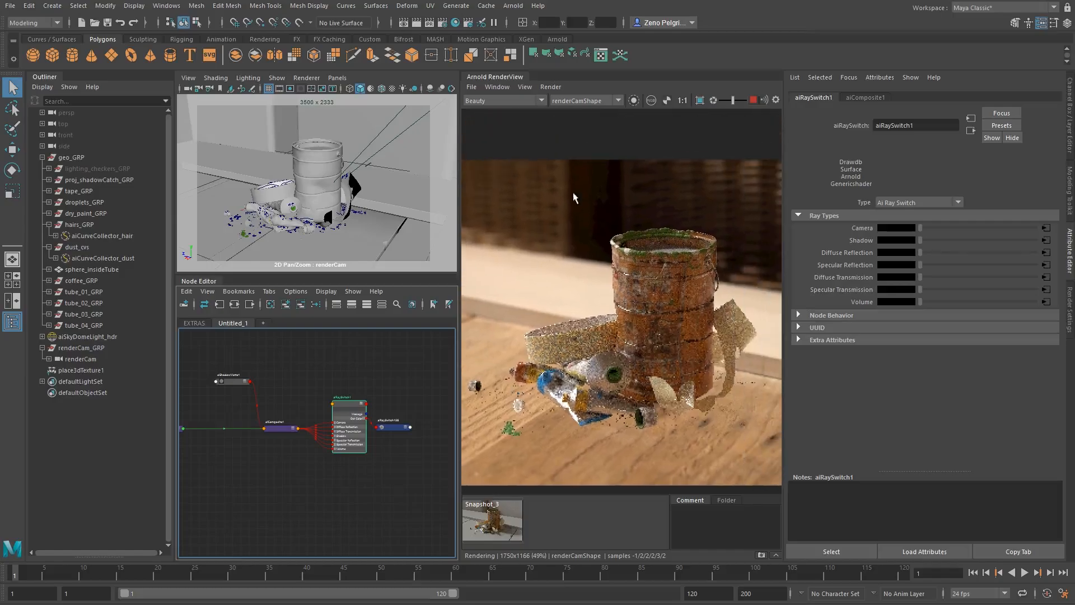
left_click(653, 100)
left_click(654, 100)
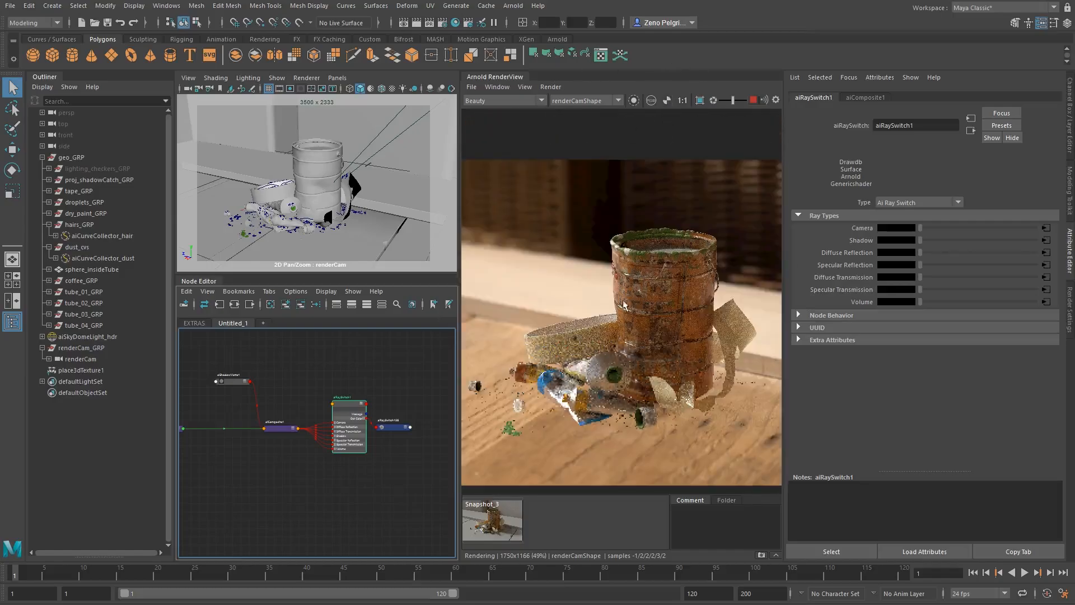
middle_click_drag(628, 299, 608, 289)
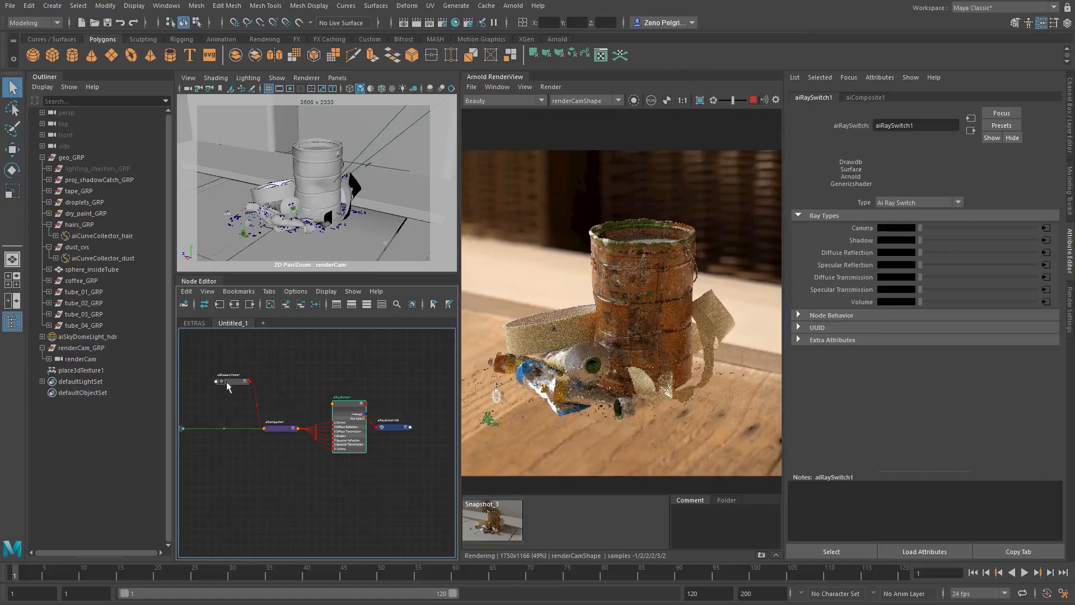
- Reconnect aiShadowMatte1 to the Camera ray type of aiRaySwitch1 and show the aiRaySwitch1 attributes
middle_click_drag(226, 382, 862, 227)
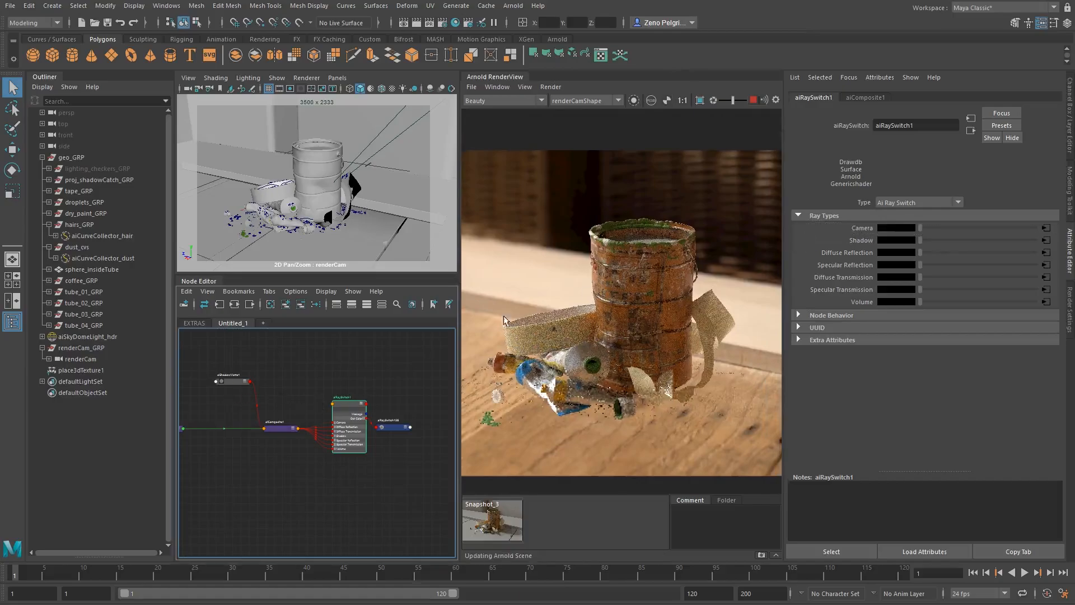
left_click_drag(208, 365, 294, 410)
middle_click_drag(673, 288, 681, 279, "alt")
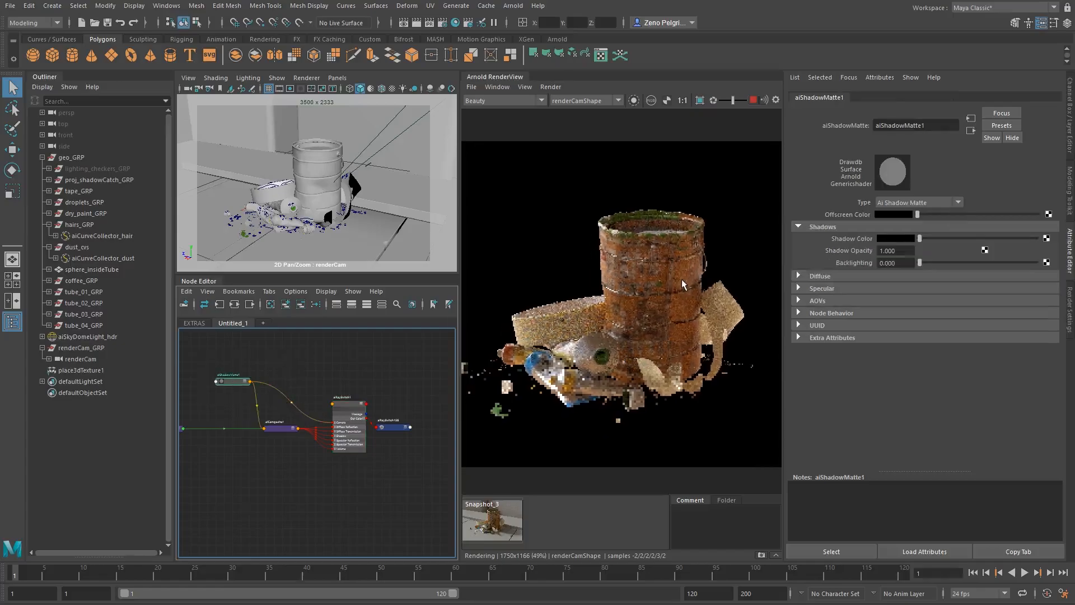
middle_click_drag(301, 416, 322, 411, "alt")
left_click(359, 401)
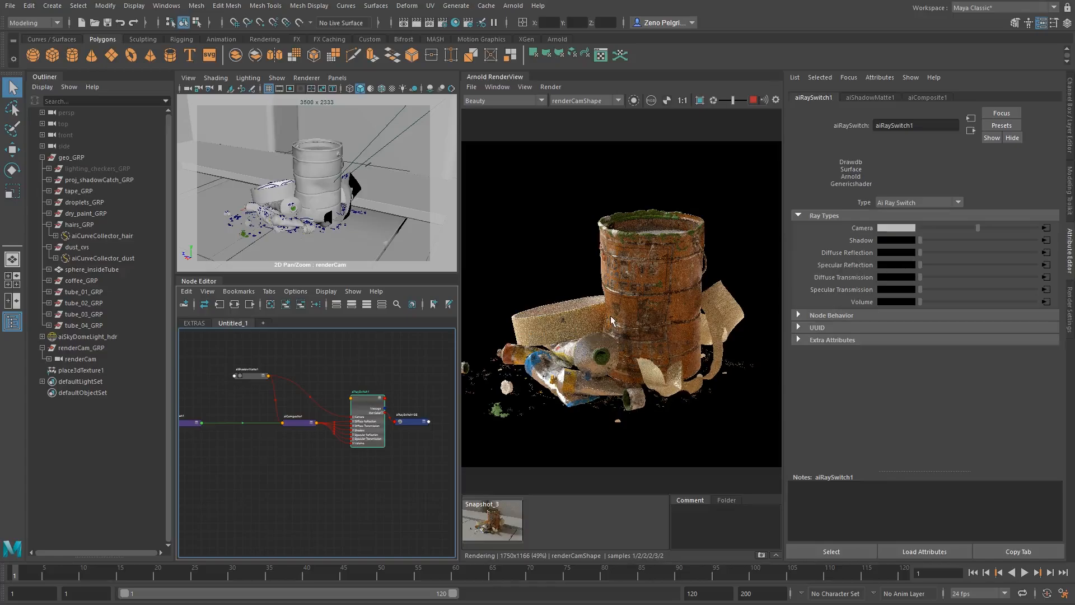
- Examine the paint can, tape and tubes up close in the shadow matte render
middle_click_drag(614, 315, 647, 302)
scroll(666, 280, "up", 3)
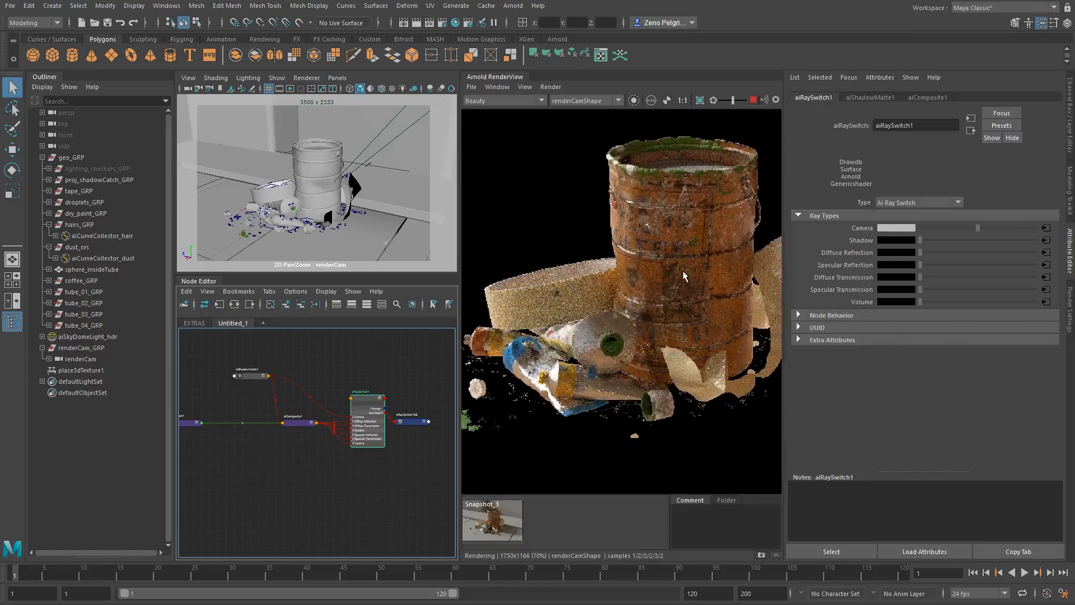
scroll(695, 227, "down", 3)
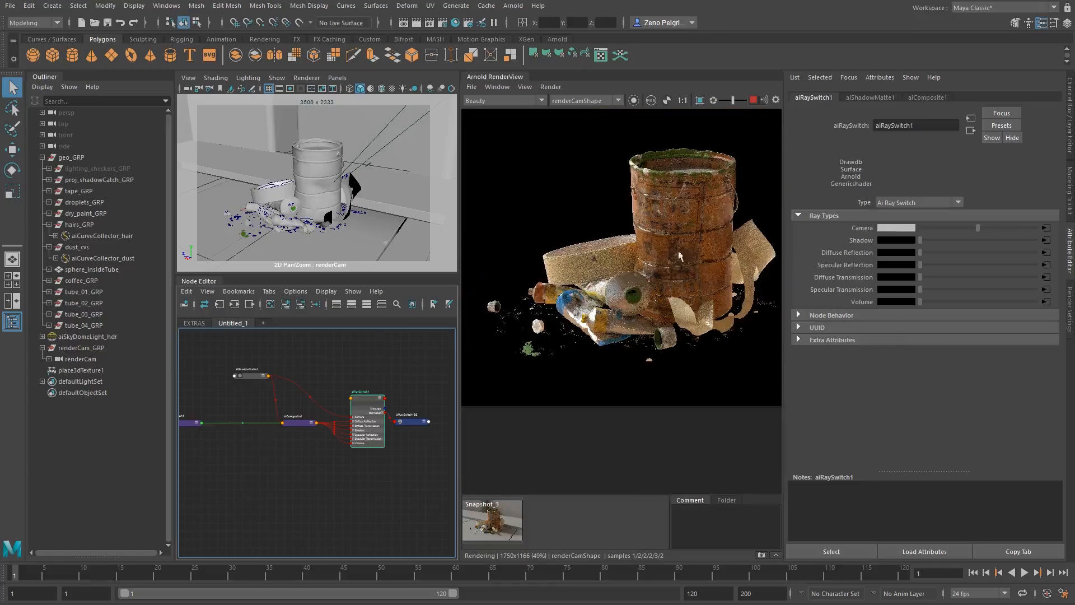
middle_click_drag(651, 280, 703, 222)
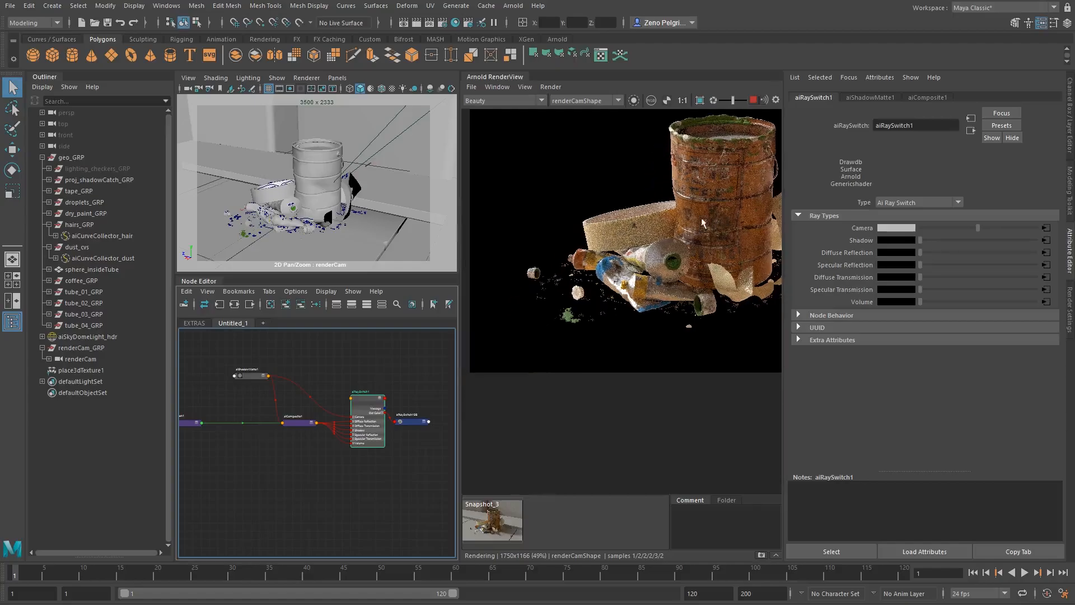
scroll(562, 267, "up", 3)
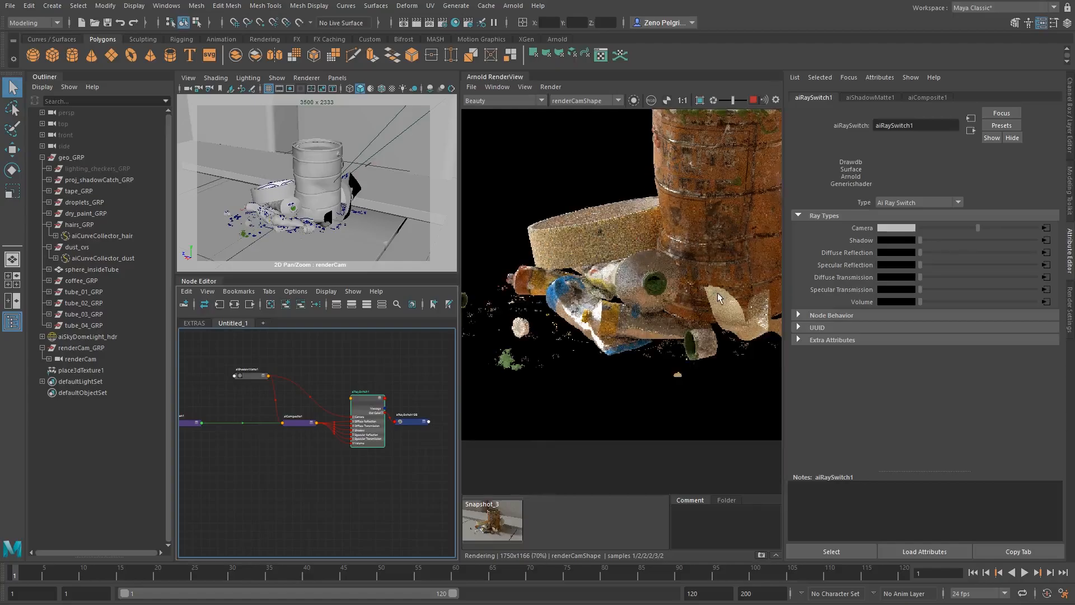
middle_click_drag(717, 292, 597, 312)
scroll(613, 264, "up", 1)
mouse_move(613, 259)
middle_mouse_down()
mouse_move(621, 301)
mouse_move(609, 339)
mouse_move(641, 260)
mouse_move(615, 260)
mouse_move(808, 215)
mouse_move(724, 244)
mouse_move(762, 237)
mouse_move(566, 283)
mouse_move(574, 303)
middle_mouse_up()
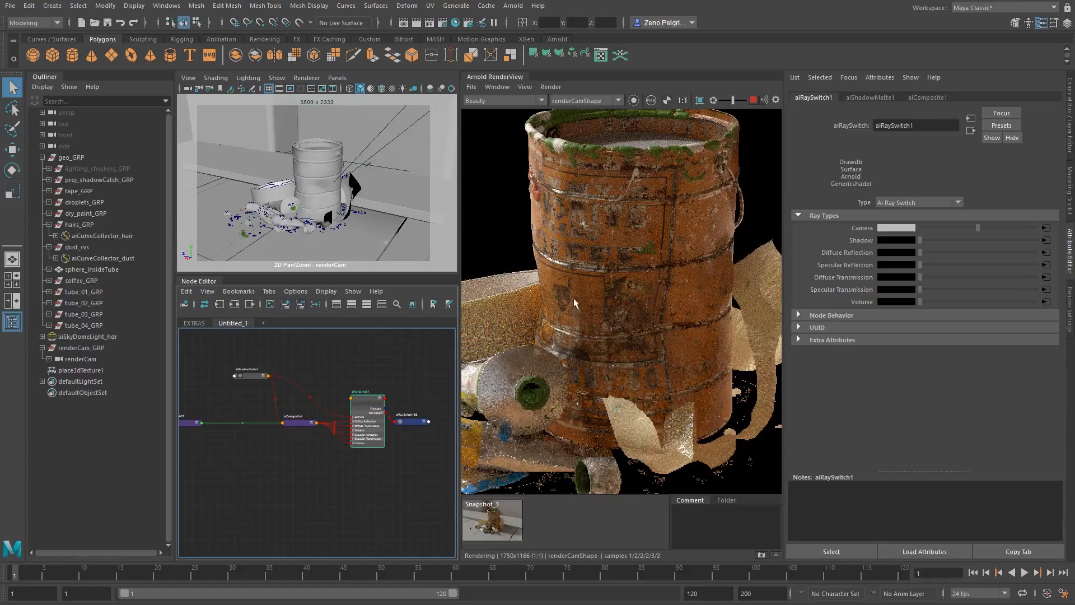
scroll(602, 288, "down", 2)
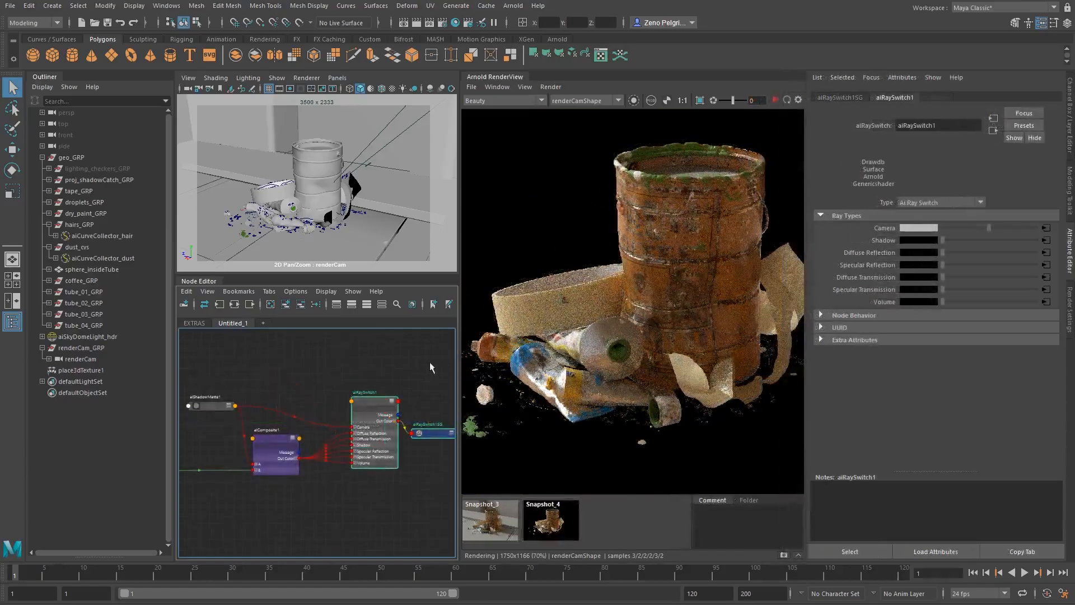
- Display Snapshot_4 in the render view and inspect the can and the objects around it
mouse_move(367, 364)
middle_mouse_down()
mouse_move(344, 361)
mouse_move(370, 358)
middle_mouse_up()
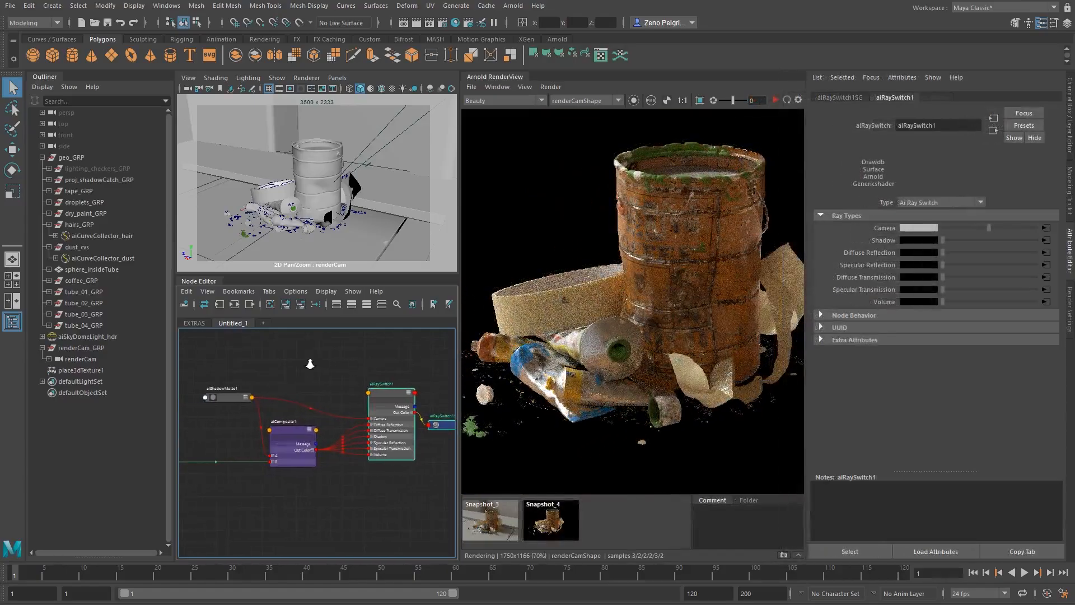
right_click_drag(310, 364, 334, 367, "alt")
middle_click_drag(308, 384, 293, 367, "alt")
left_click(554, 516)
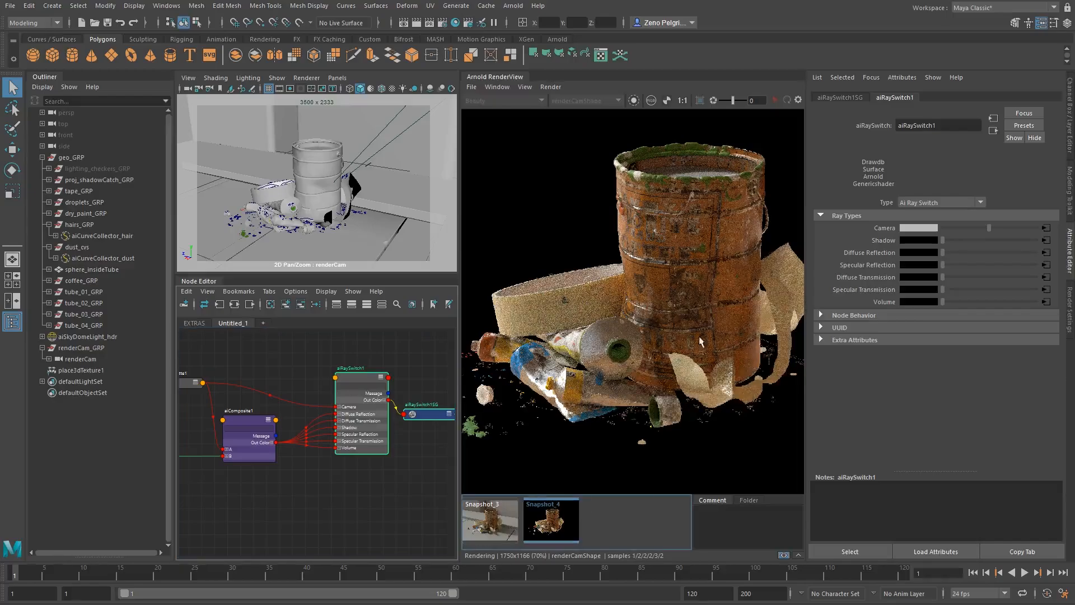
mouse_move(724, 330)
middle_mouse_down()
mouse_move(681, 338)
mouse_move(711, 318)
middle_mouse_up()
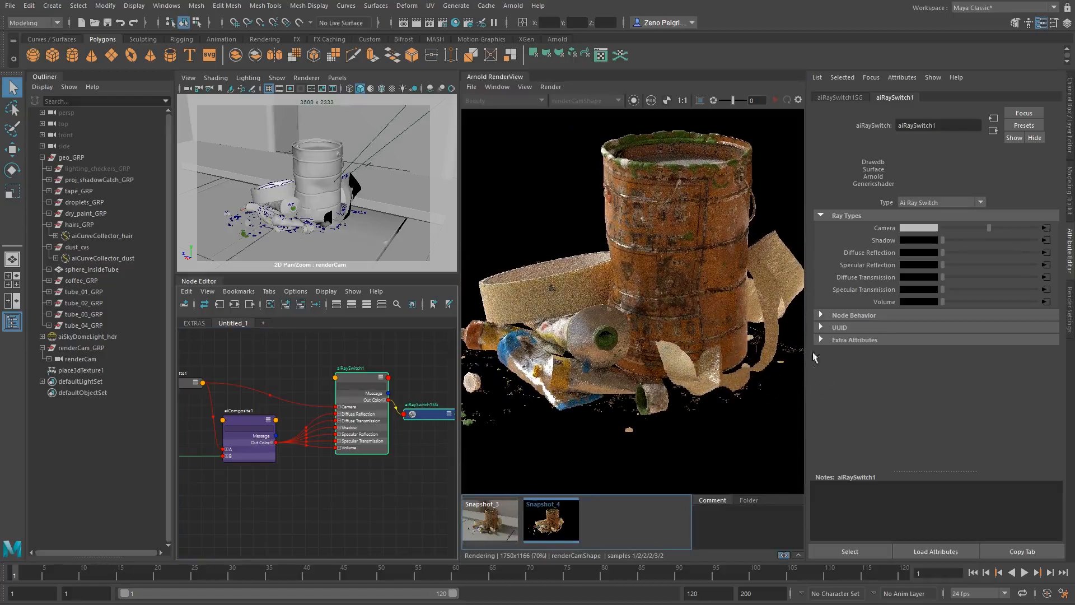
left_click_drag(741, 358, 589, 361, "alt")
middle_click_drag(701, 350, 722, 342)
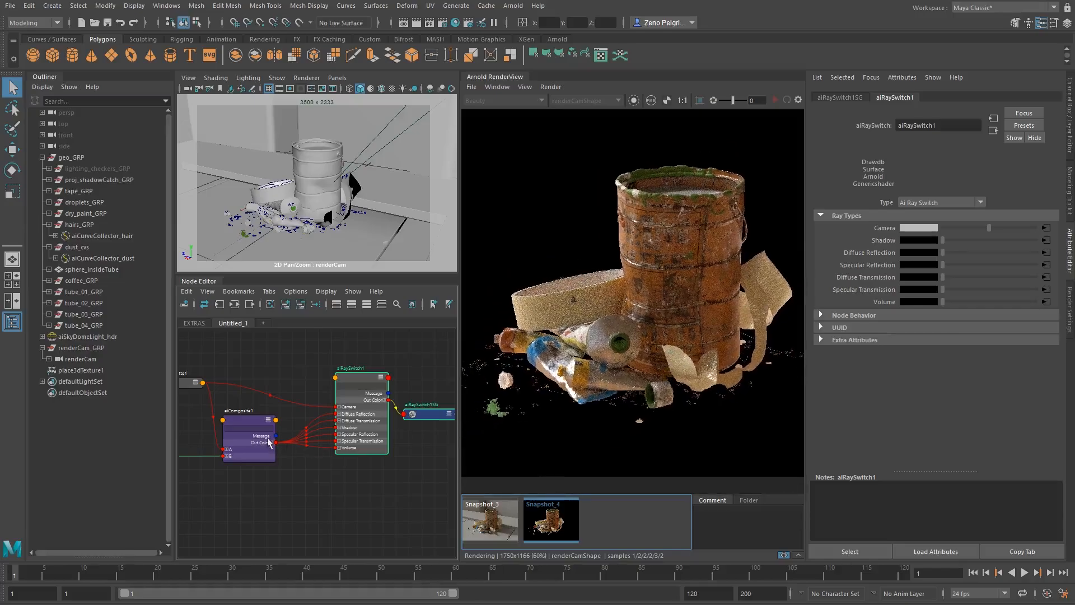
- Show the aiComposite1 attributes and examine its shadow matte and projection inputs and its connections to aiRaySwitch1
middle_click_drag(271, 435, 358, 410, "alt")
scroll(348, 427, "down", 1)
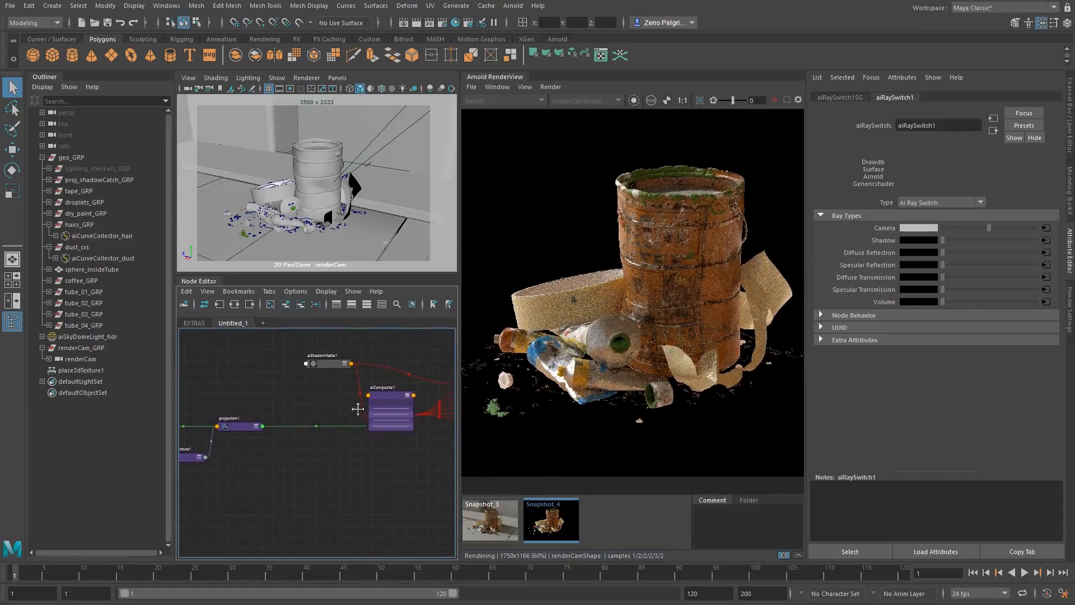
left_click(394, 398)
scroll(395, 398, "up", 1)
middle_click_drag(395, 399, 342, 400, "alt")
scroll(351, 424, "up", 1)
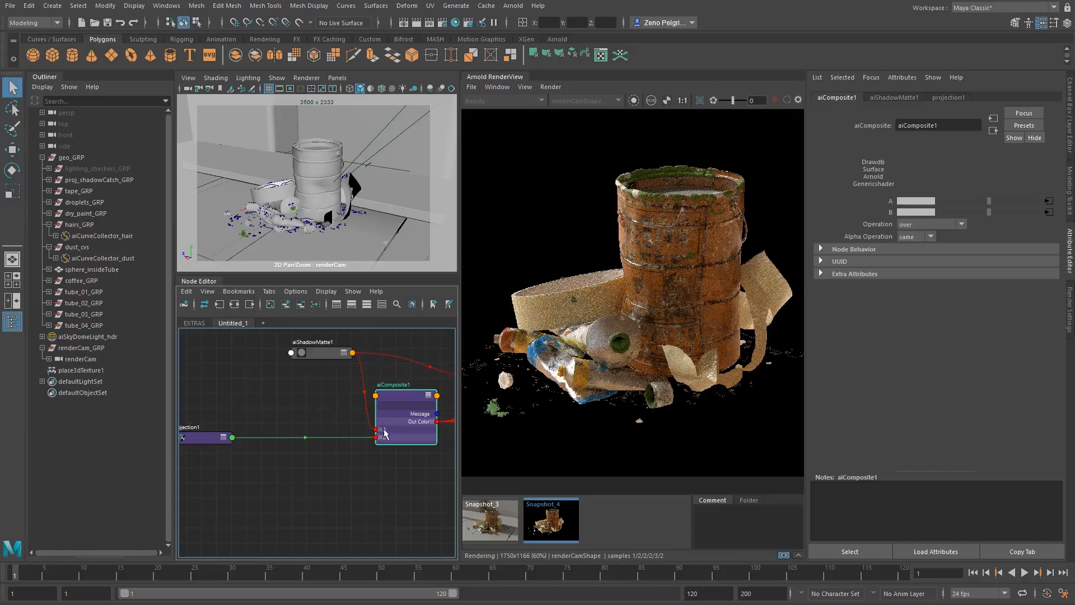
mouse_move(301, 419)
middle_mouse_down("alt")
mouse_move(336, 419)
mouse_move(308, 424)
middle_mouse_up("alt")
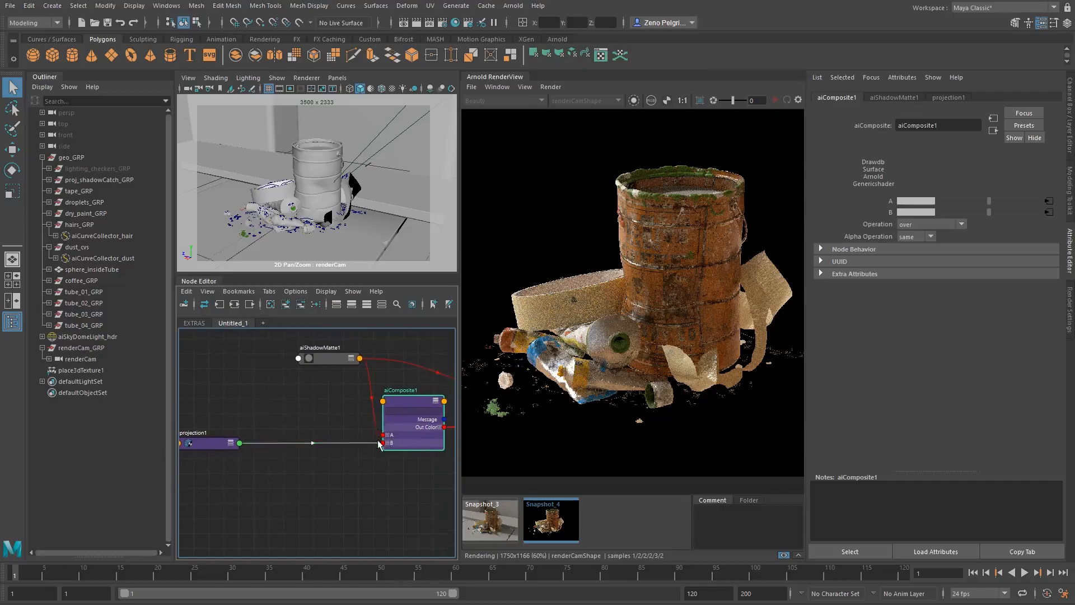
middle_click_drag(371, 378, 287, 385, "alt")
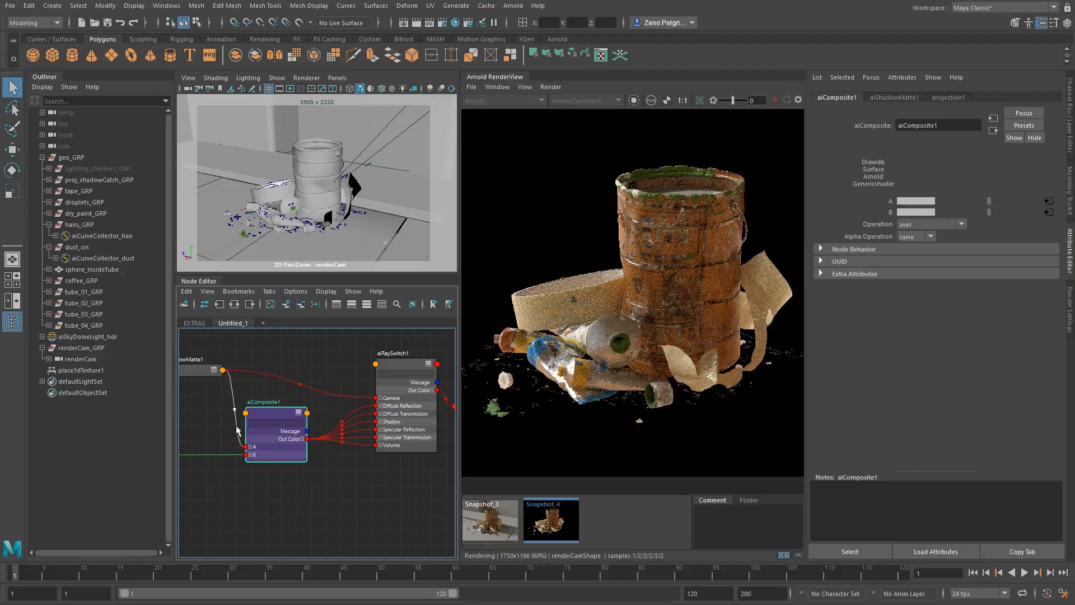
middle_click_drag(282, 424, 385, 409, "alt")
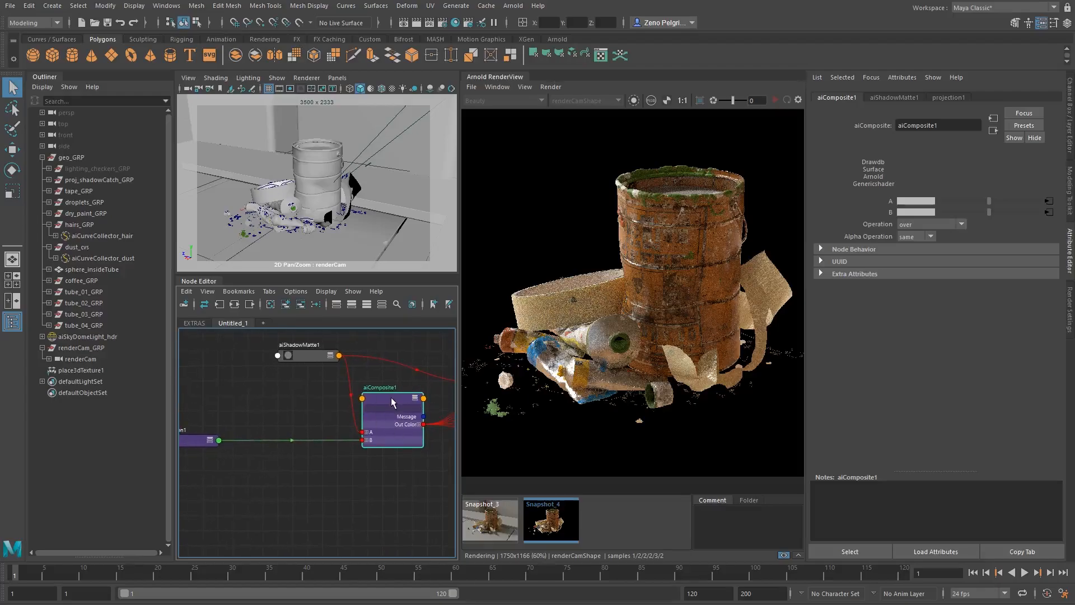
middle_click_drag(382, 420, 292, 449, "alt")
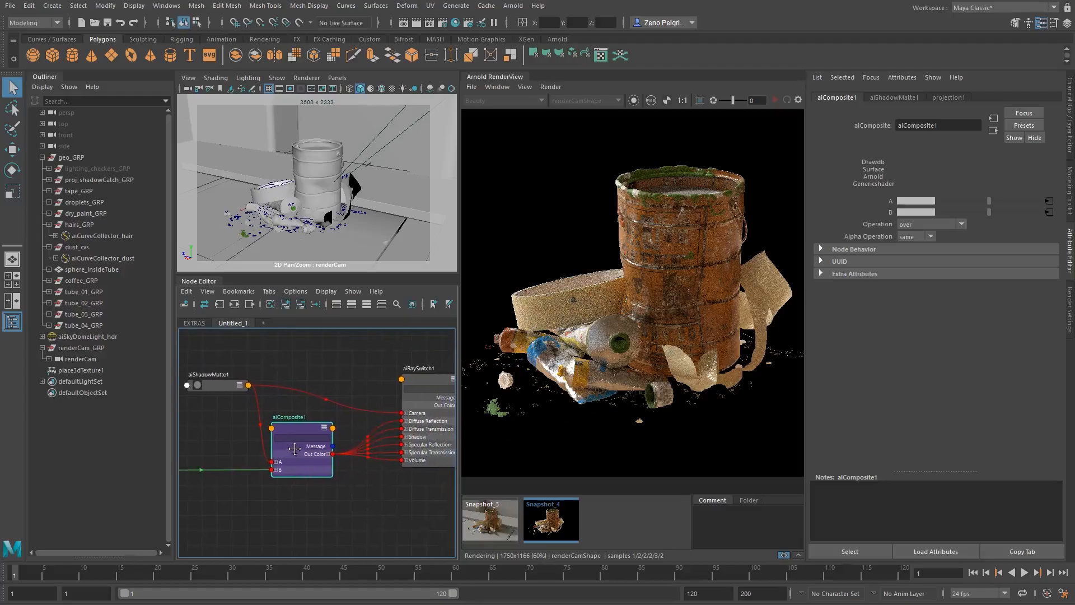
middle_click_drag(362, 433, 432, 408, "alt")
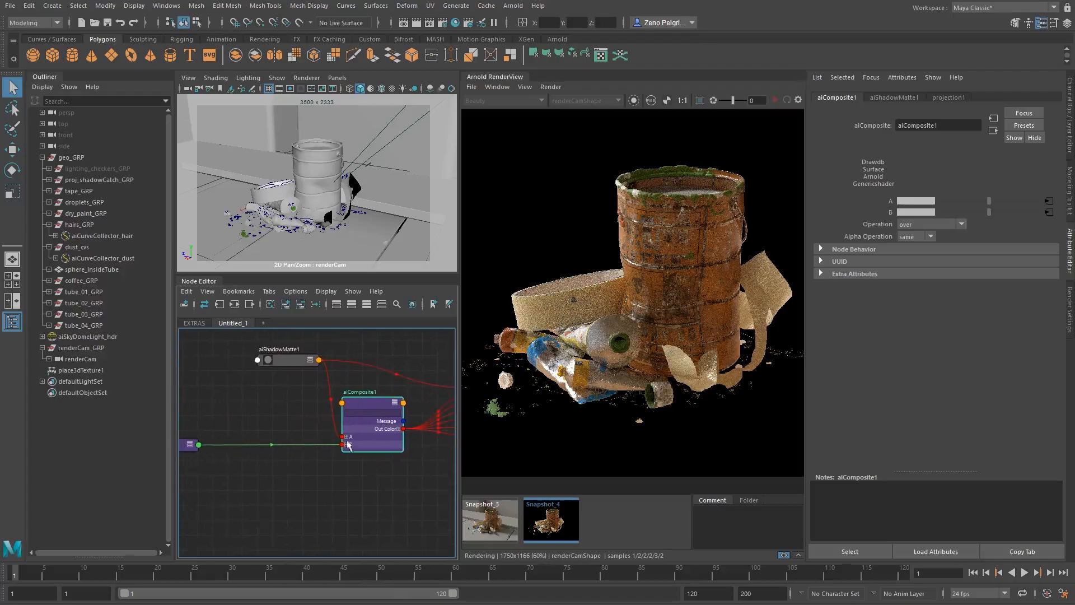
middle_click_drag(339, 431, 328, 454, "alt")
- Compare Snapshot_4 with the current render by switching repeatedly between the two
left_click(555, 521)
left_click(556, 522)
left_click(558, 526)
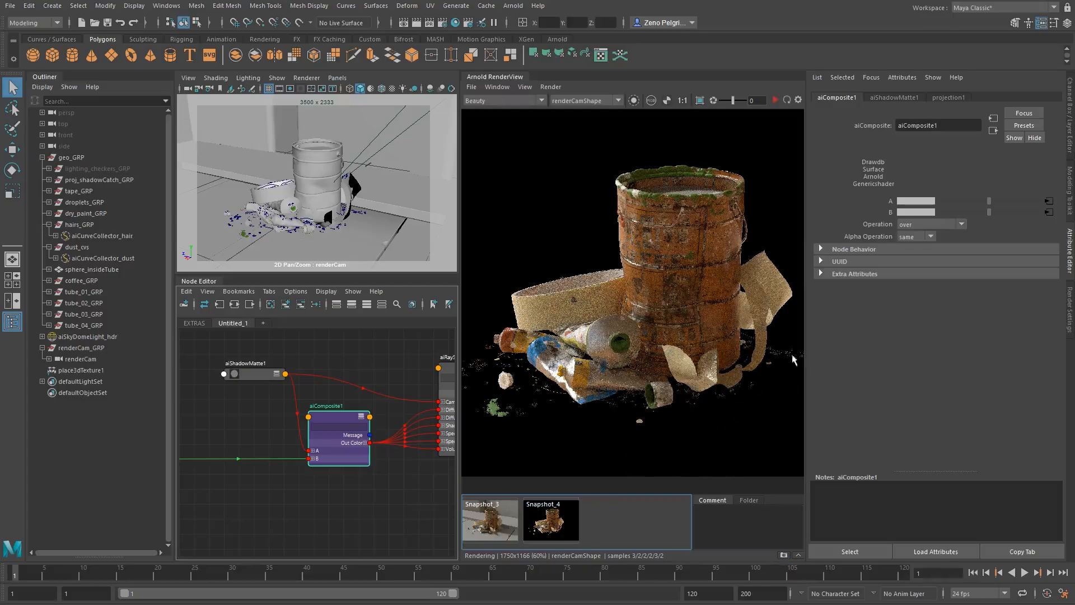
left_click(557, 530)
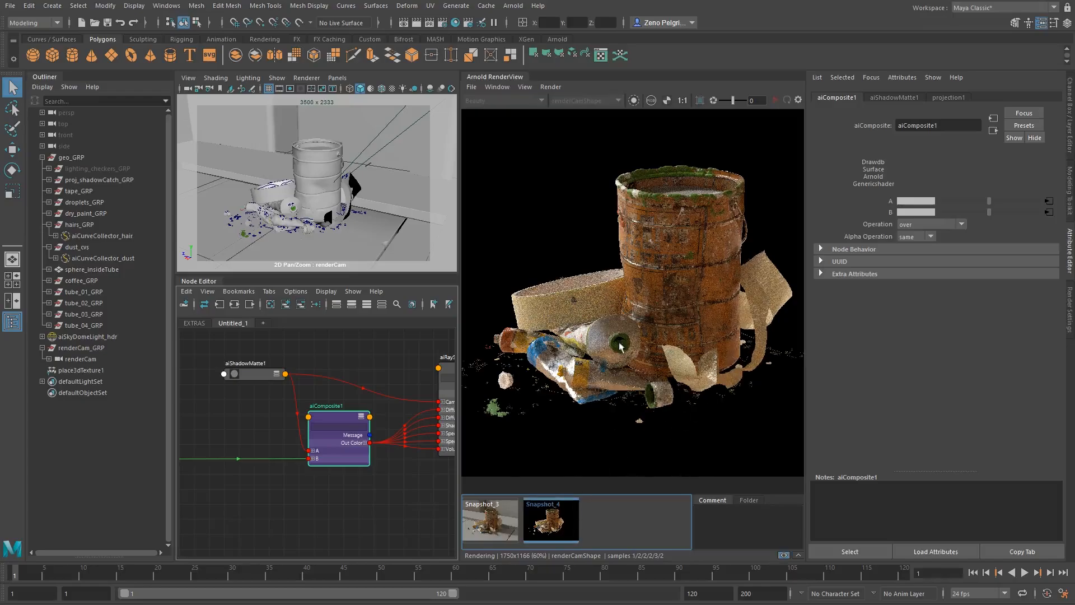
left_click(553, 522)
left_click(554, 522)
left_click(554, 526)
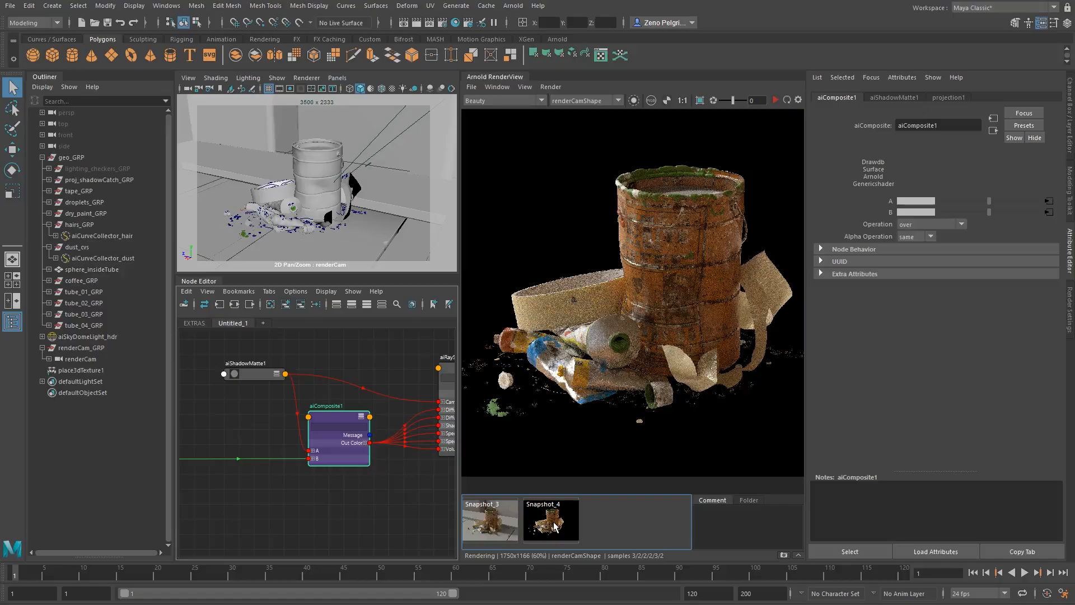
left_click(554, 525)
left_click(555, 525)
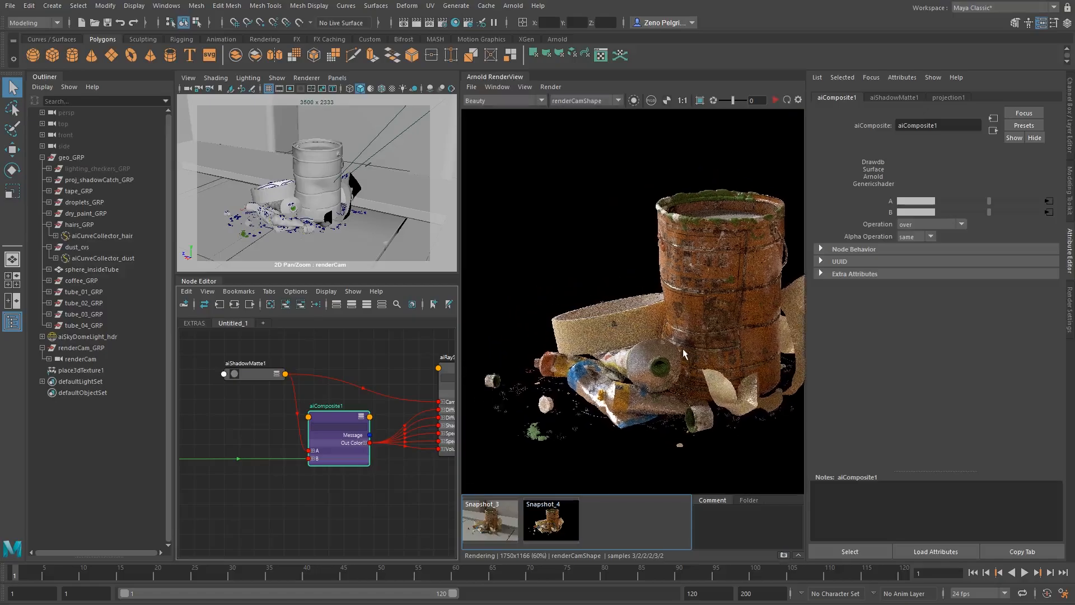